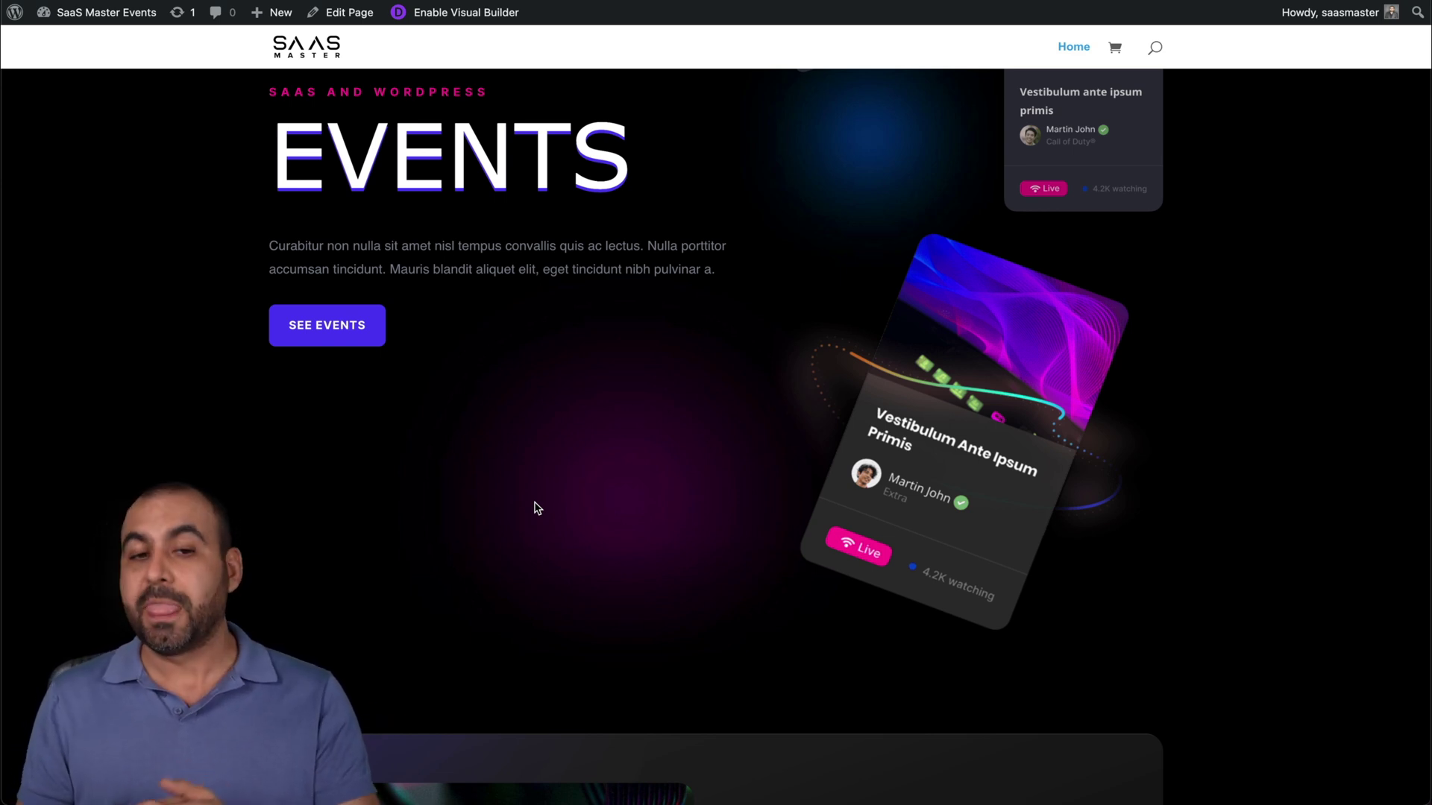
Go from the homepage's SEE EVENTS to the New Event page and scroll through its image, details and ticket form
left_click(338, 337)
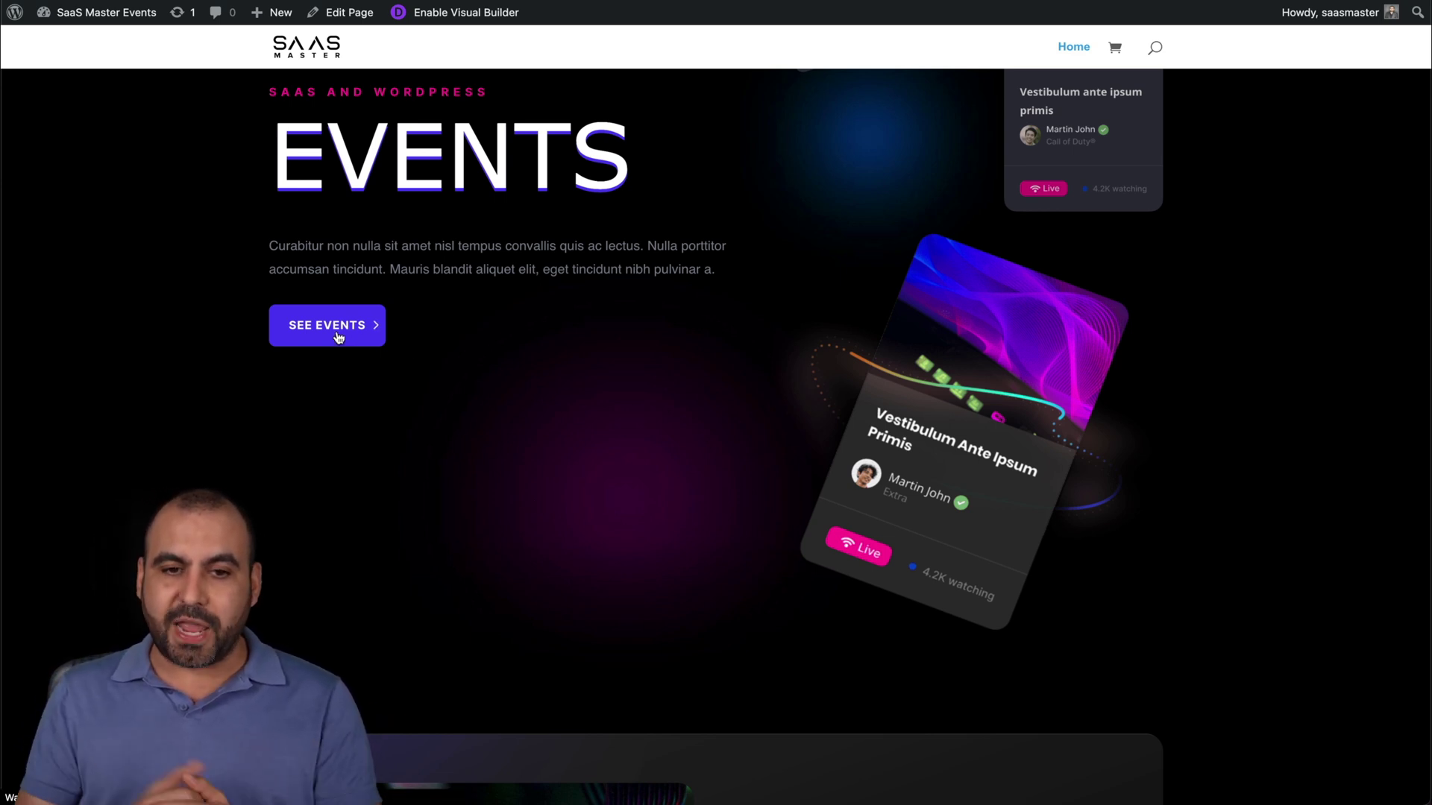
scroll(336, 332, "down", 2)
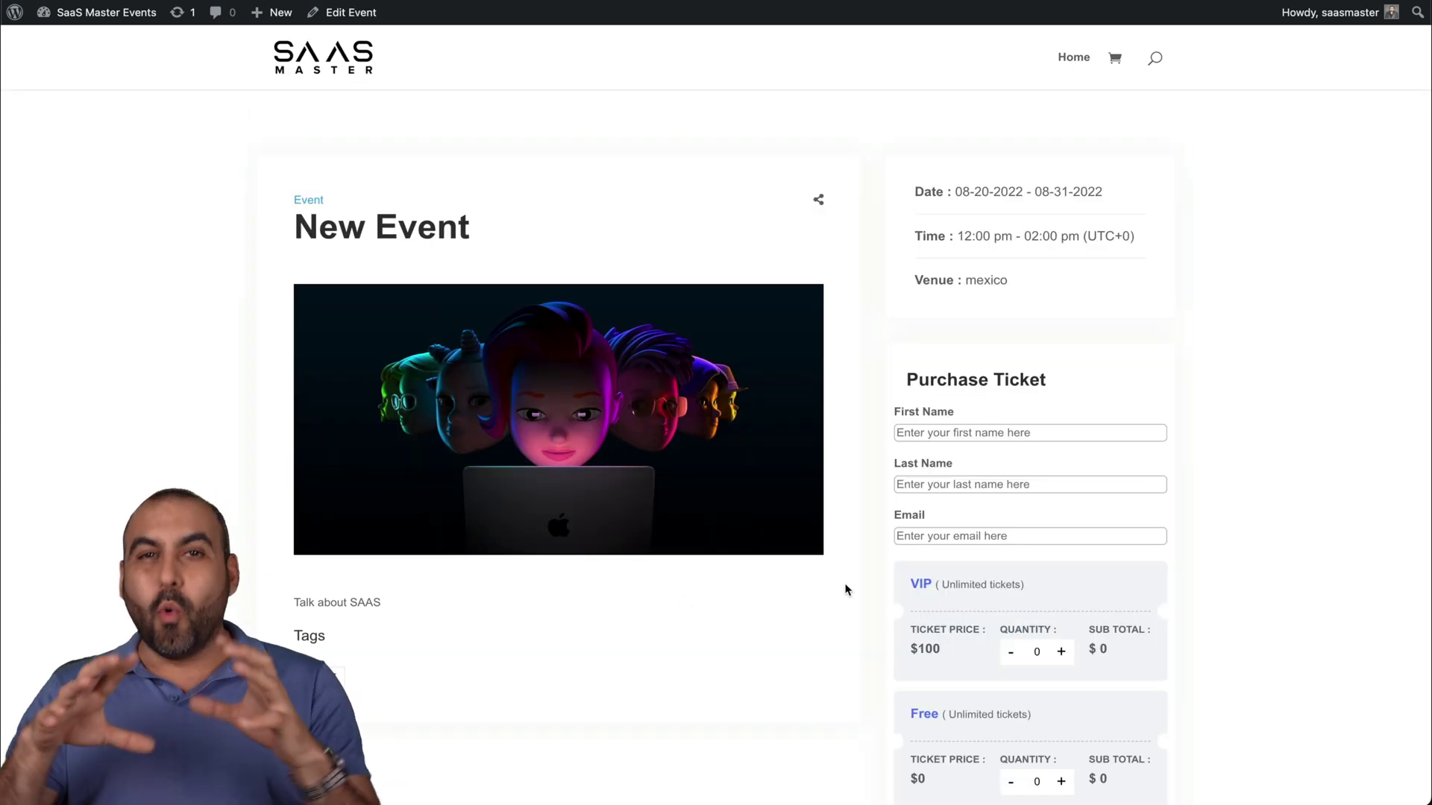
scroll(845, 590, "down", 1)
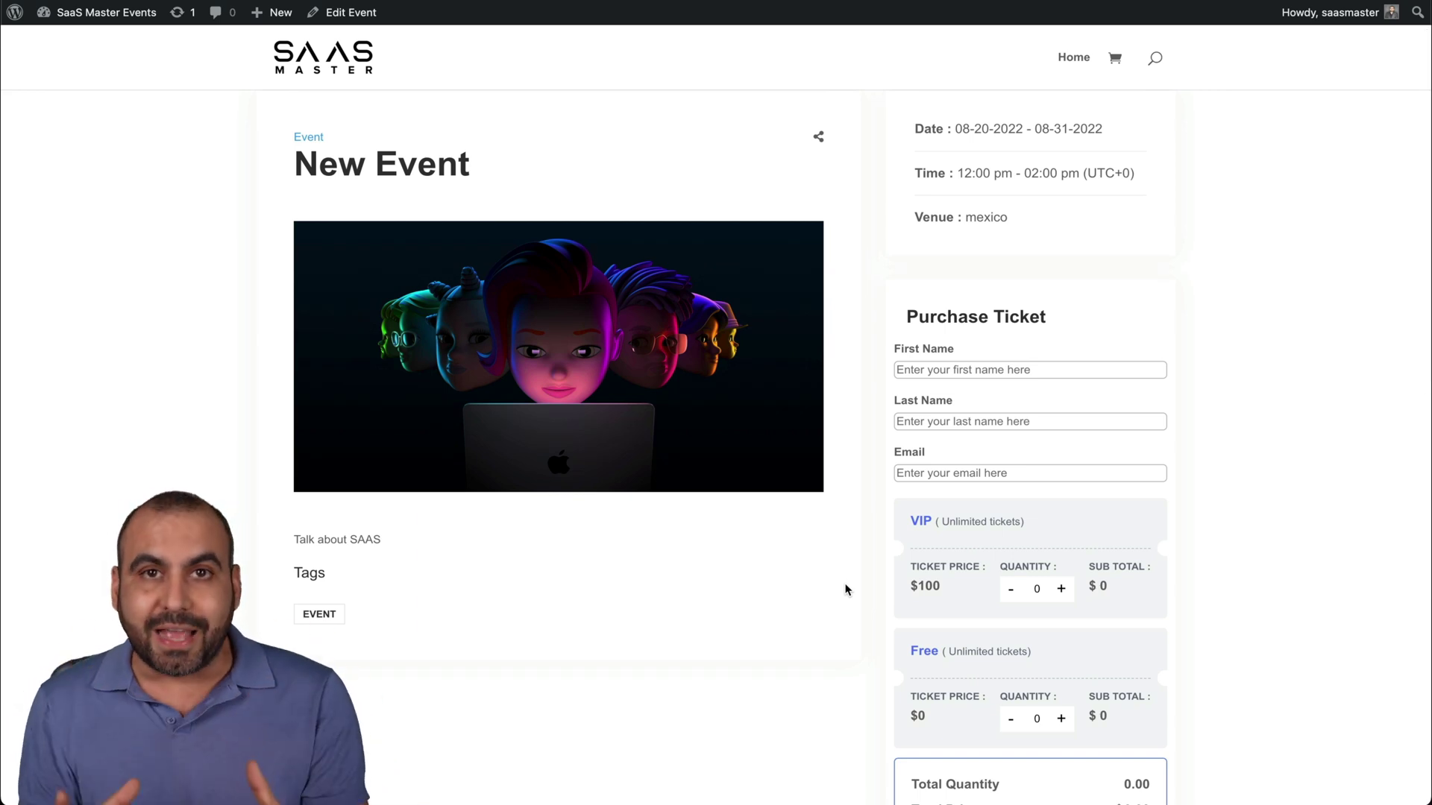
scroll(845, 590, "down", 10)
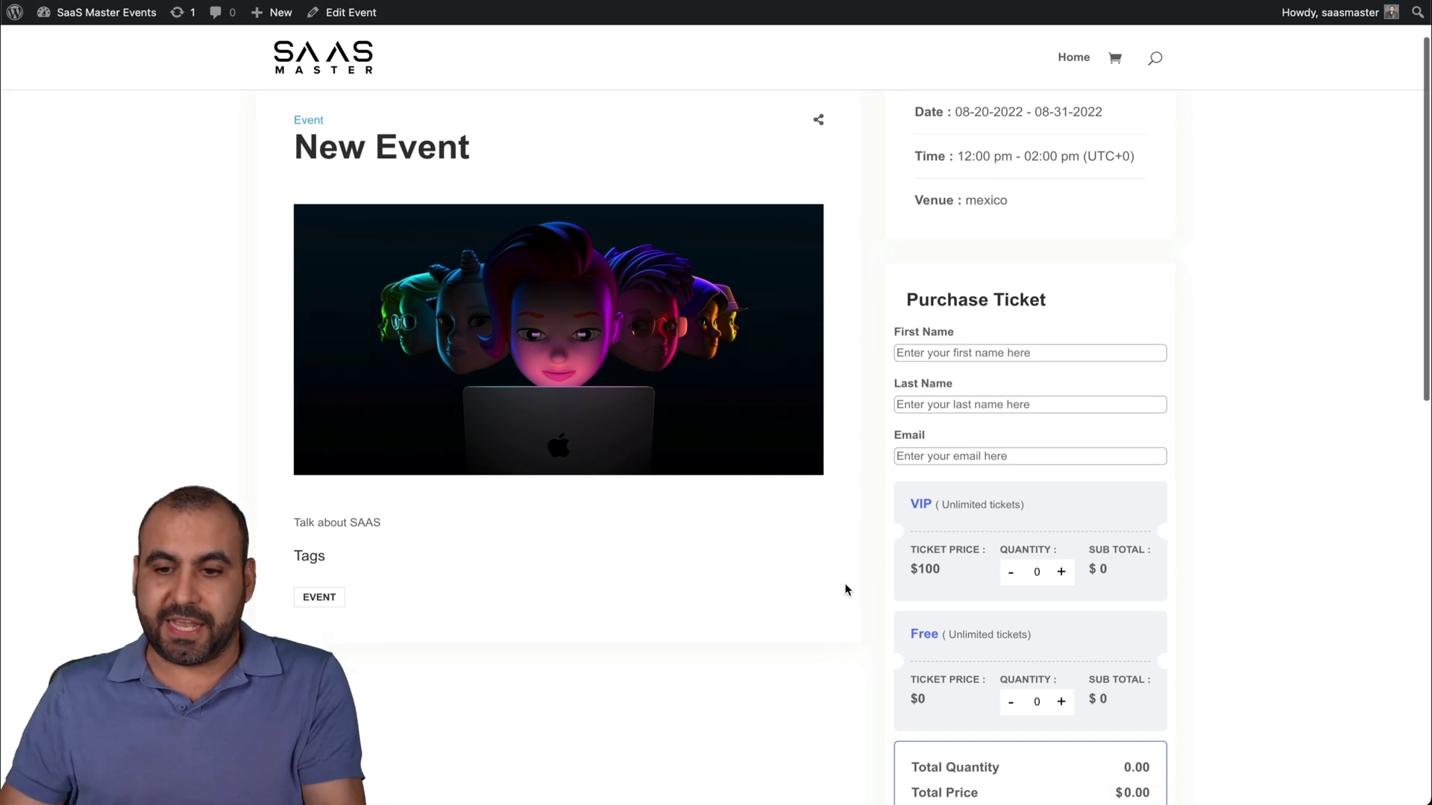
scroll(845, 590, "down", 3)
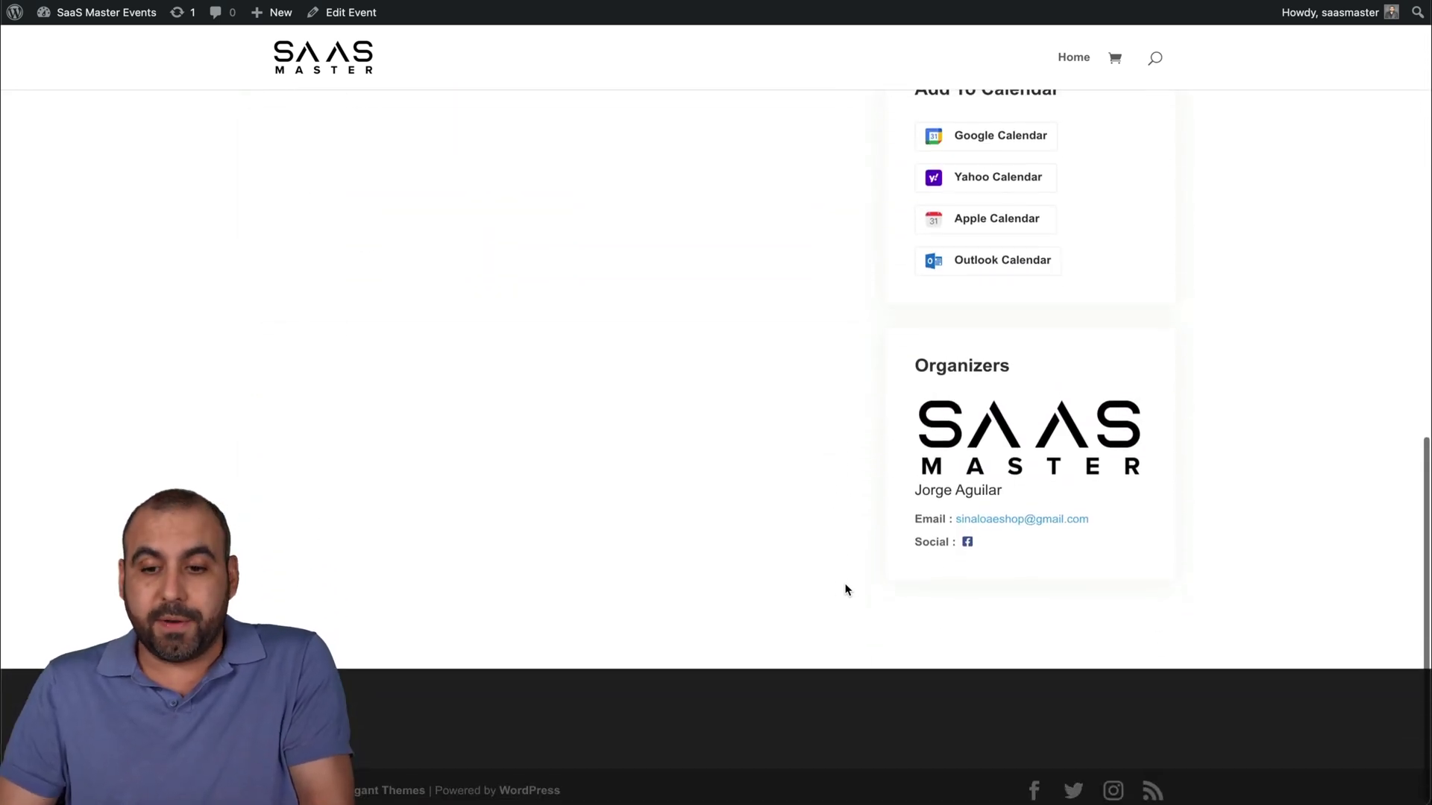
scroll(845, 590, "up", 15)
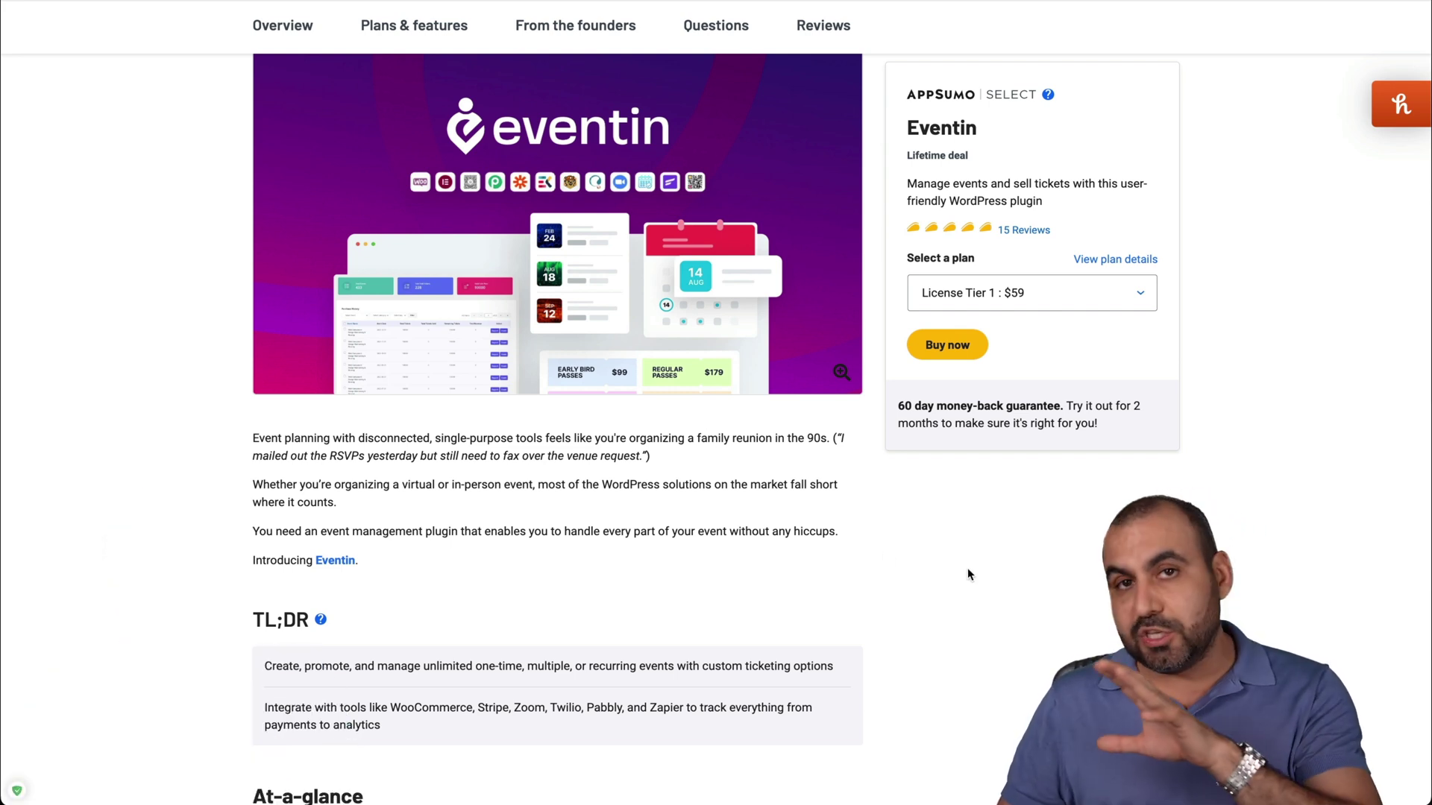
Scroll through the AppSumo Eventin lifetime deal page, with License Tier 1 at $59
scroll(968, 571, "down", 1)
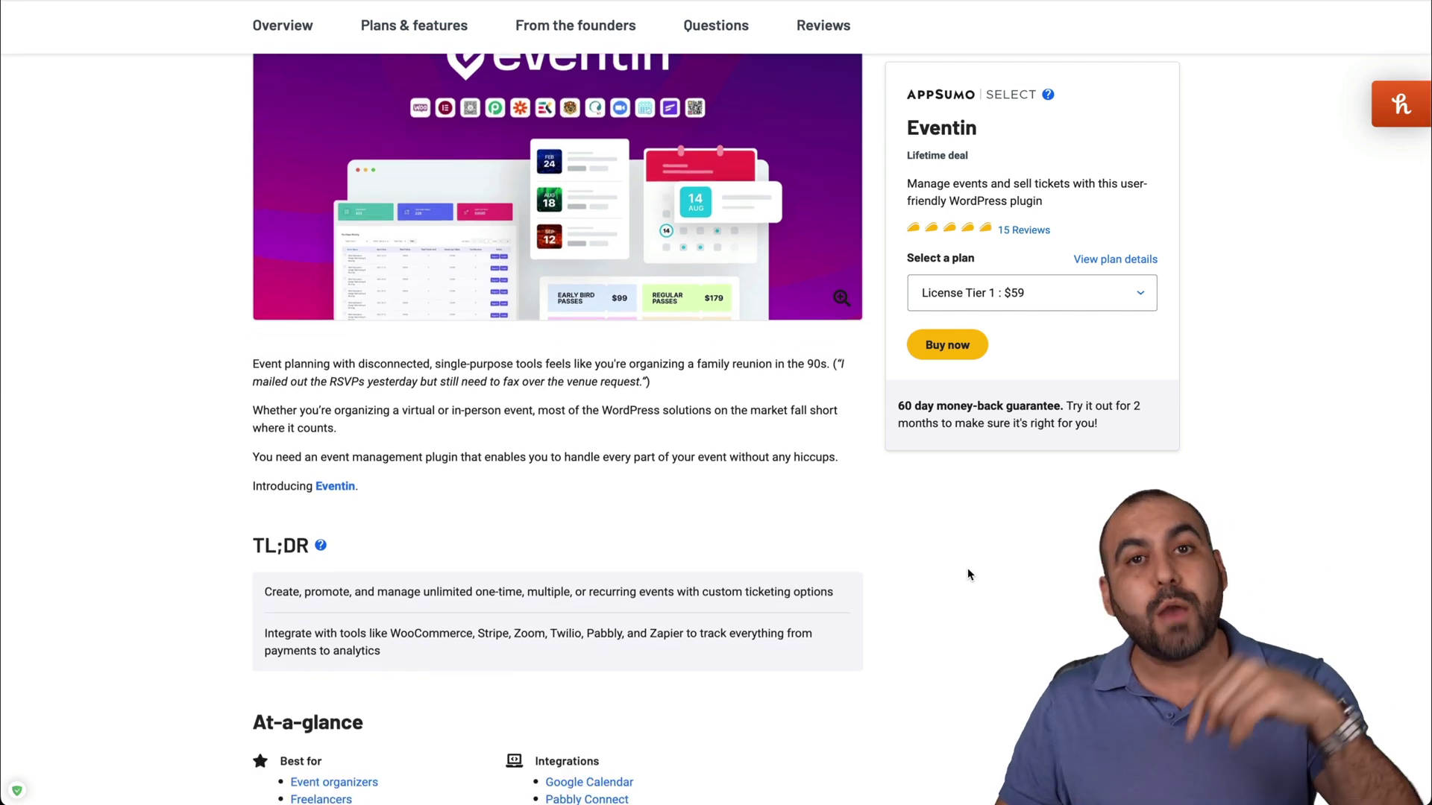
scroll(968, 571, "down", 3)
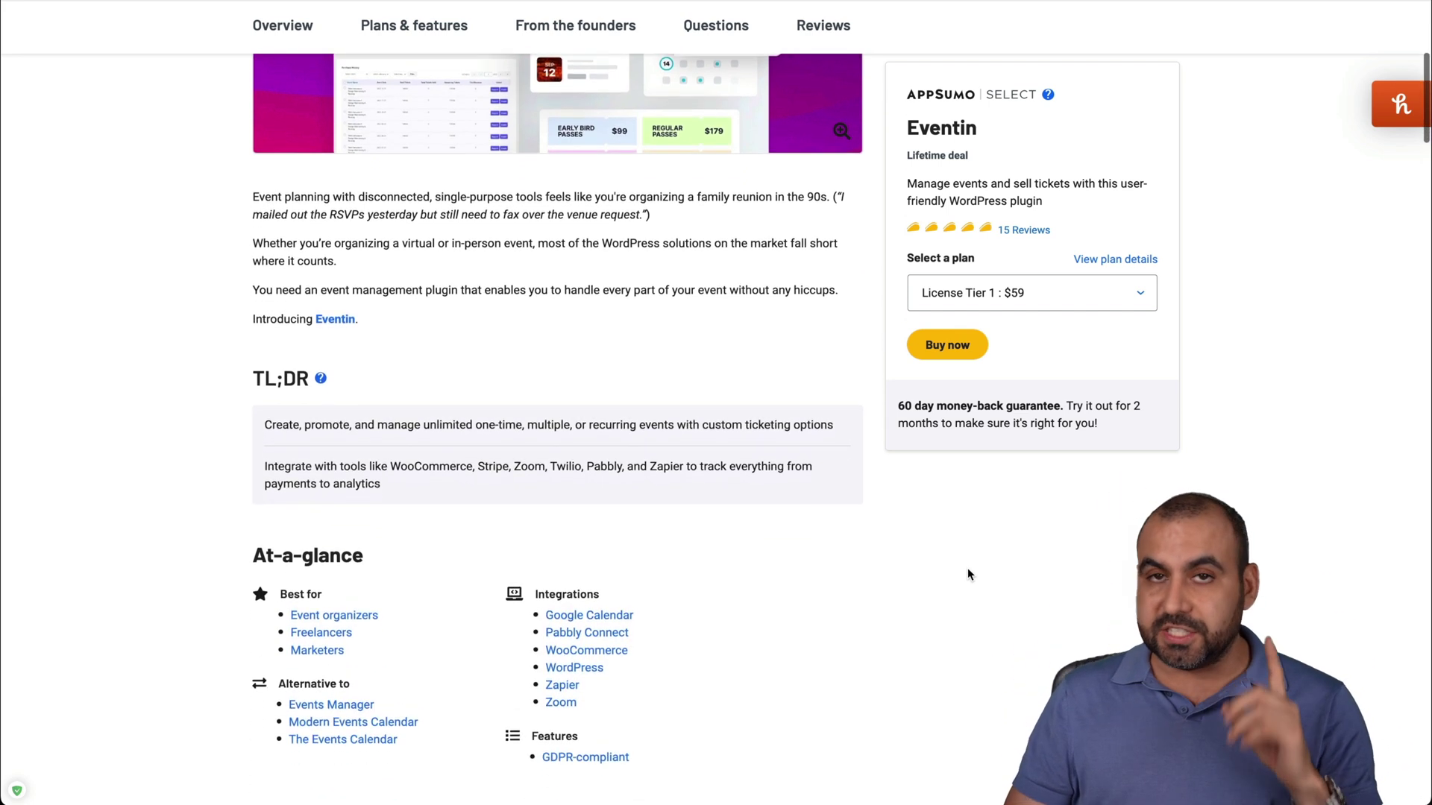
scroll(968, 575, "down", 1)
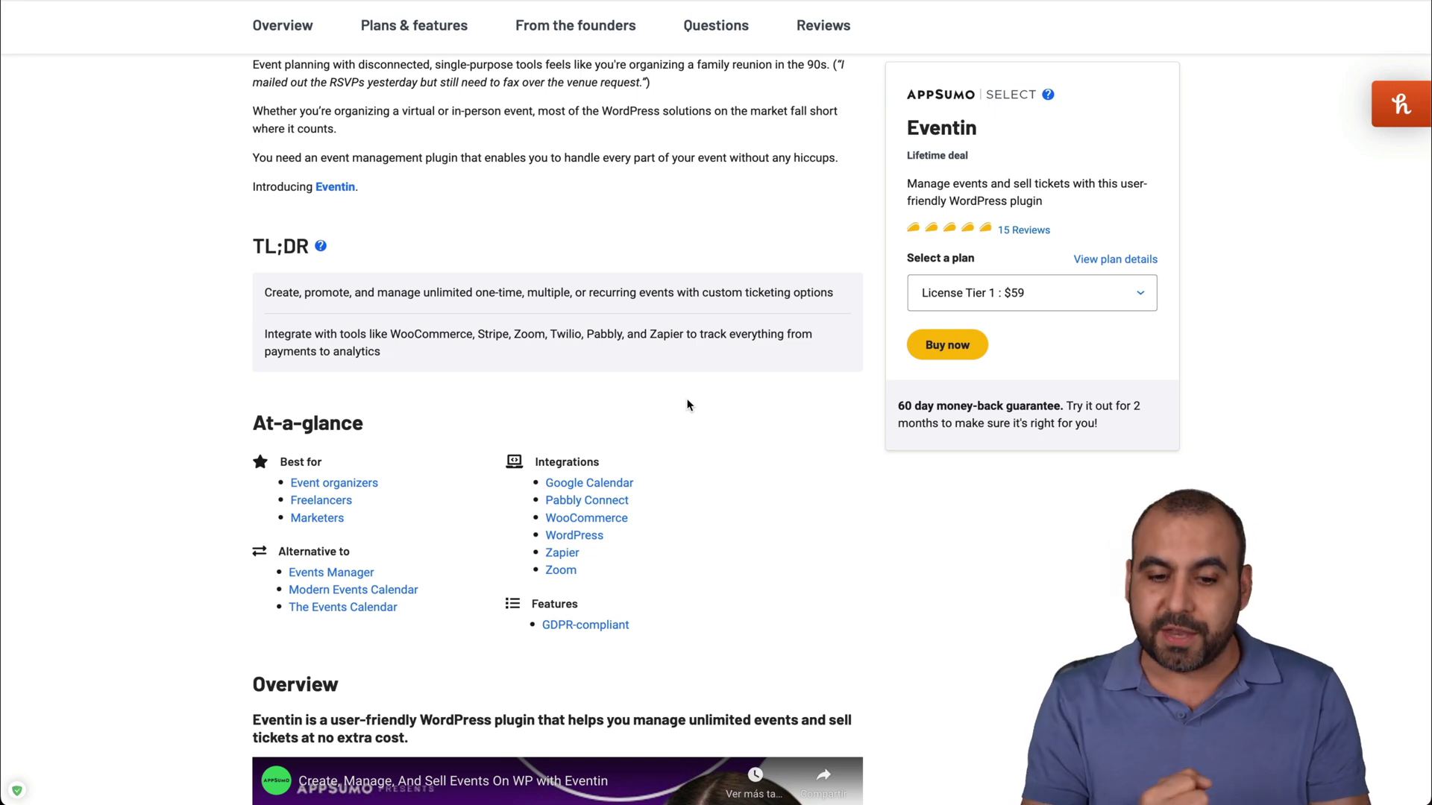
scroll(687, 405, "down", 20)
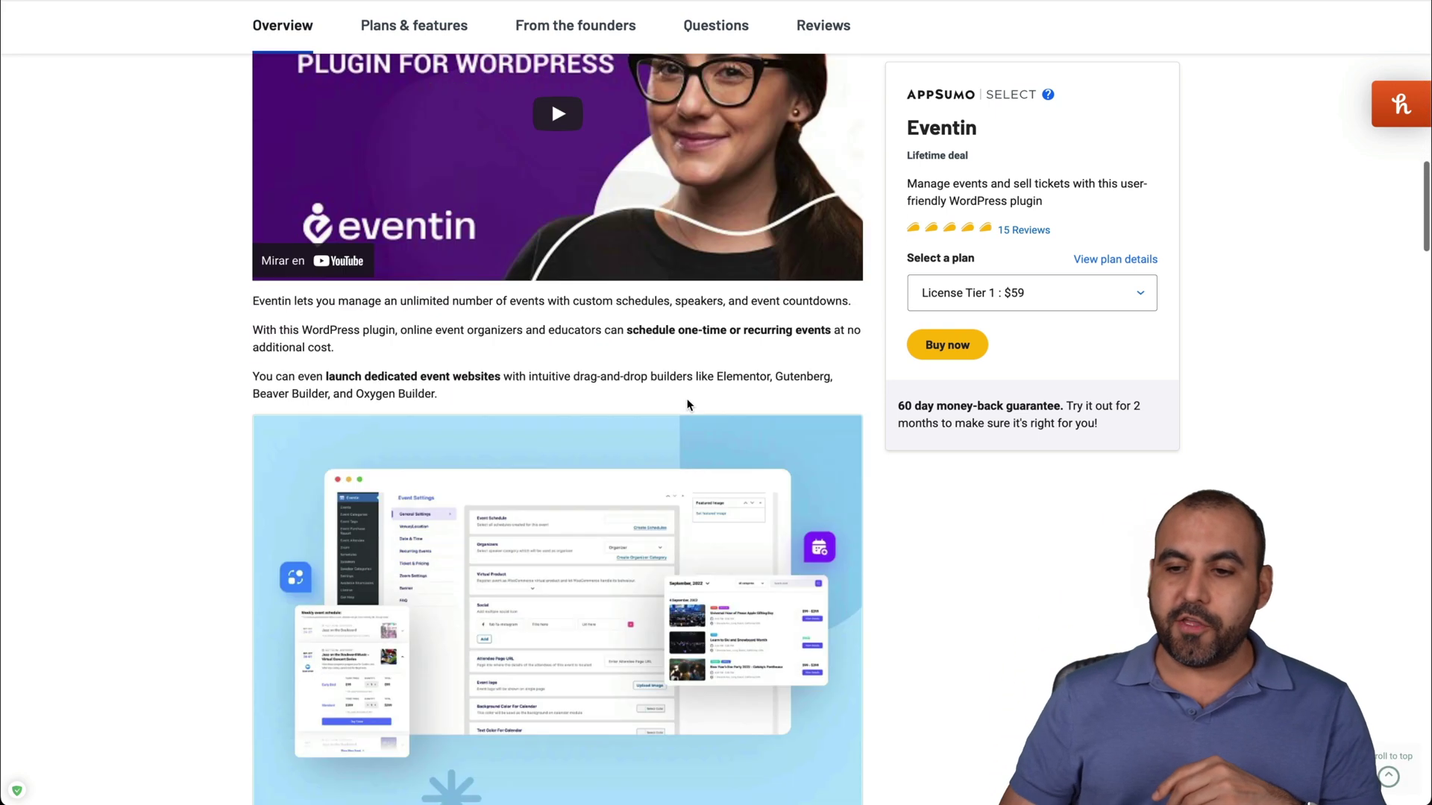
scroll(687, 405, "down", 7)
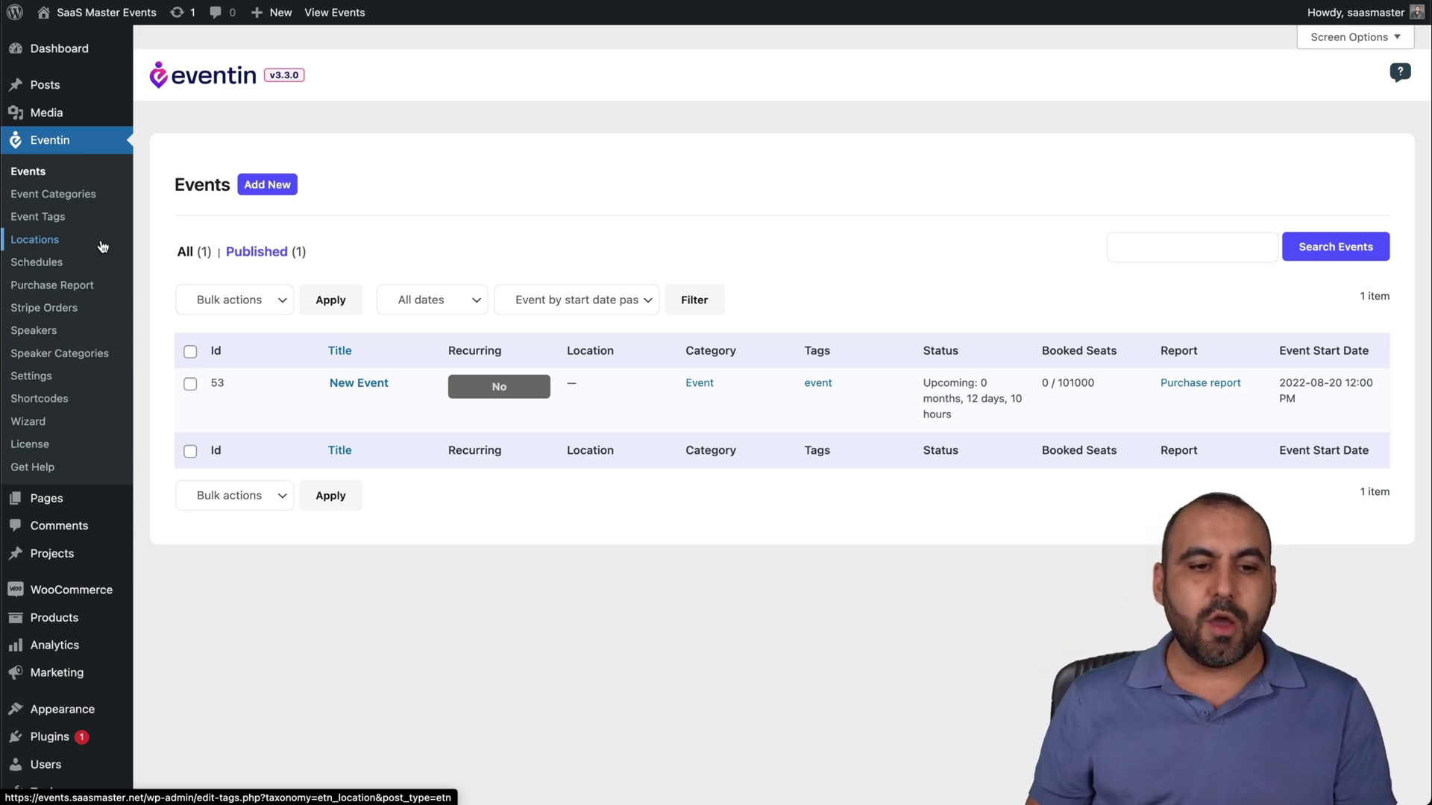
Start a new Eventin event from the Events list's Add New button
left_click(265, 191)
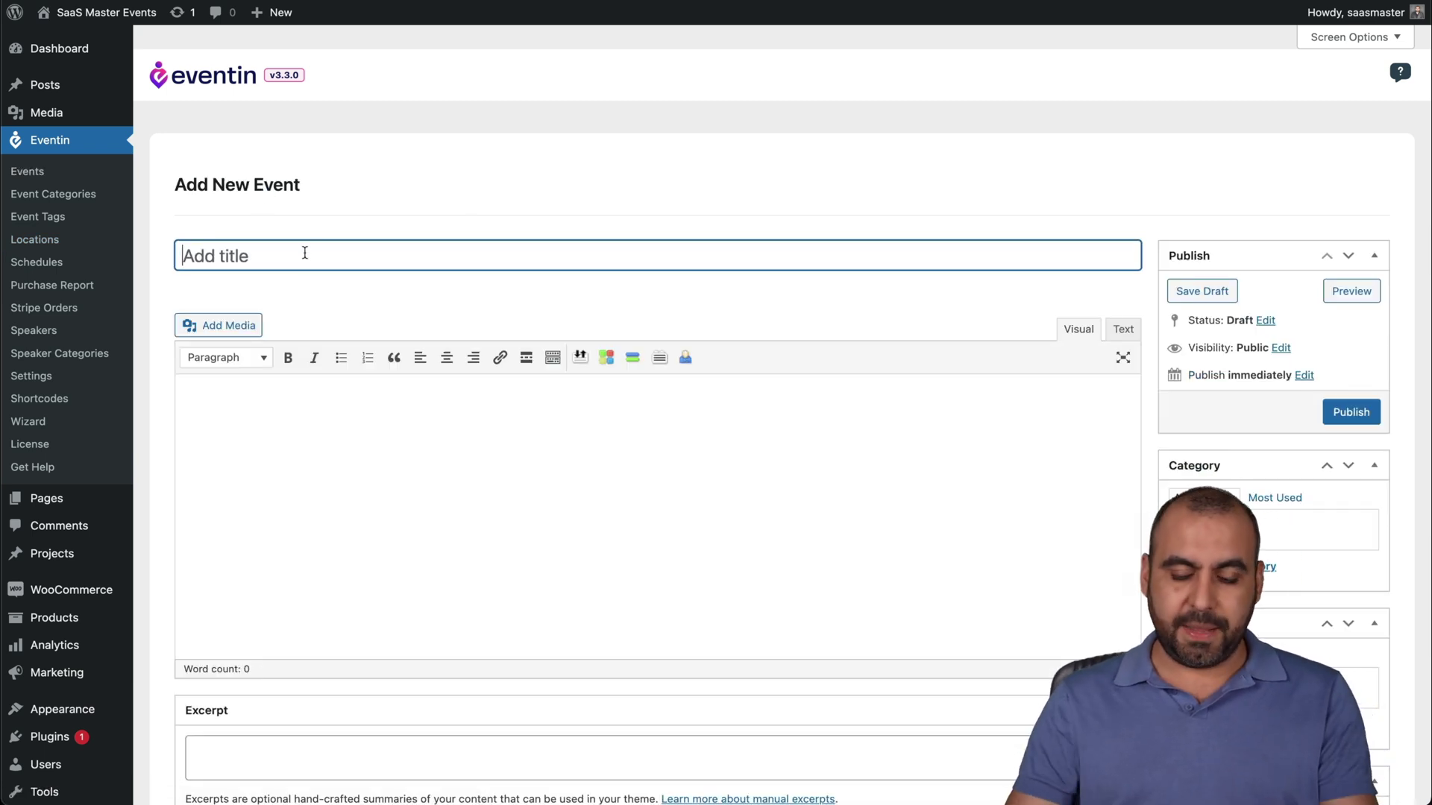
Title the event 'Expo 2022' with the description 'This is an event for this video'
type("Expo 2022")
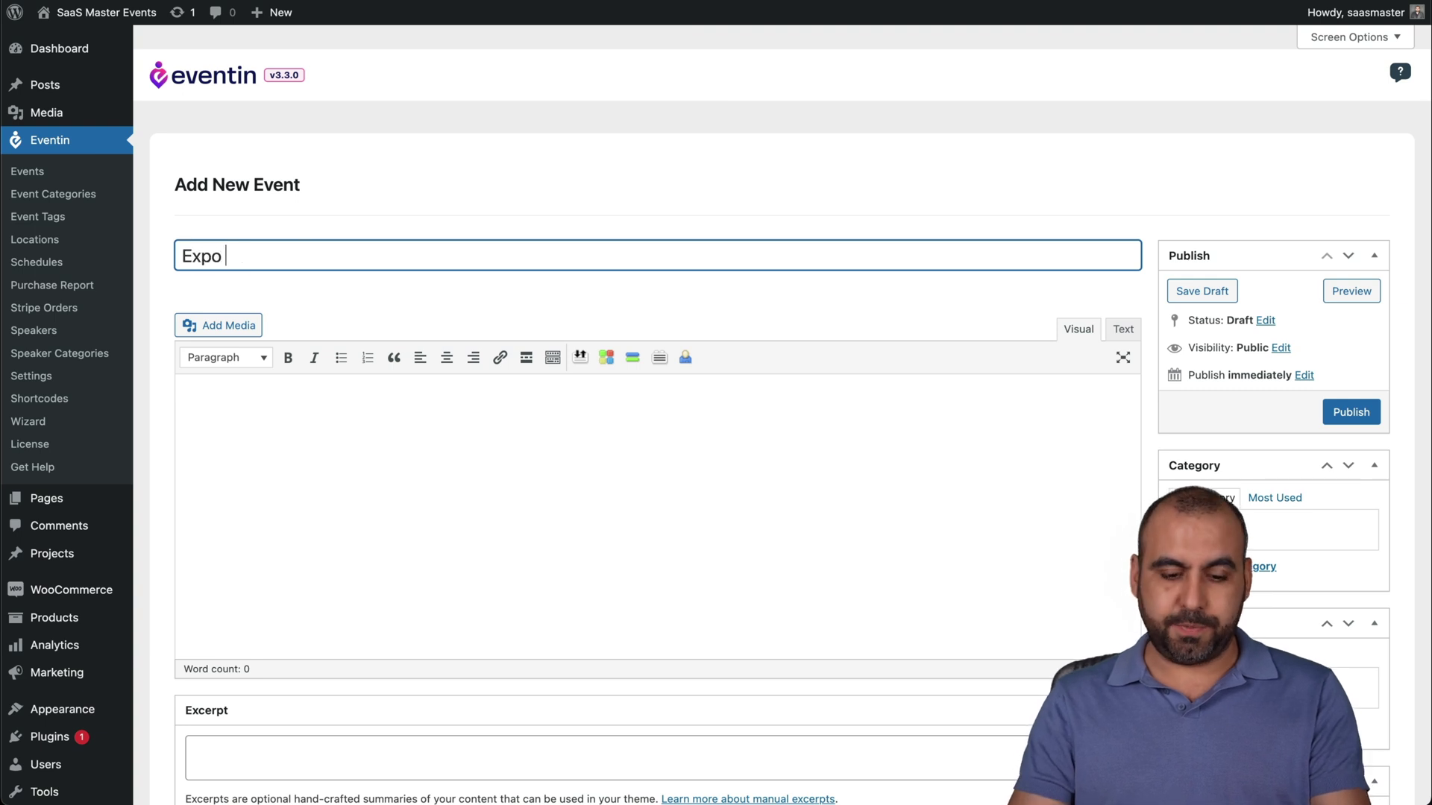
scroll(596, 336, "down", 3)
left_click(527, 288)
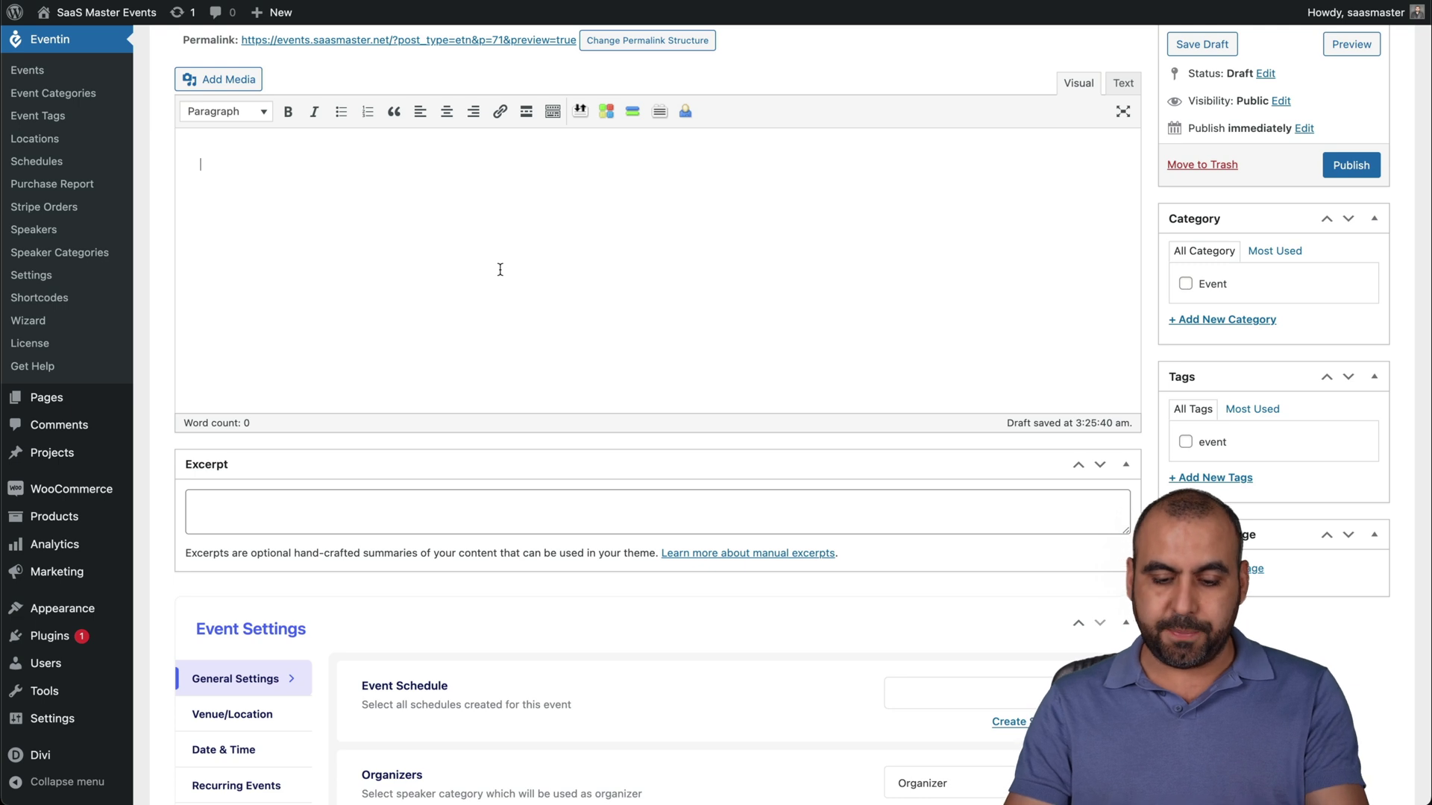
type("This is an even")
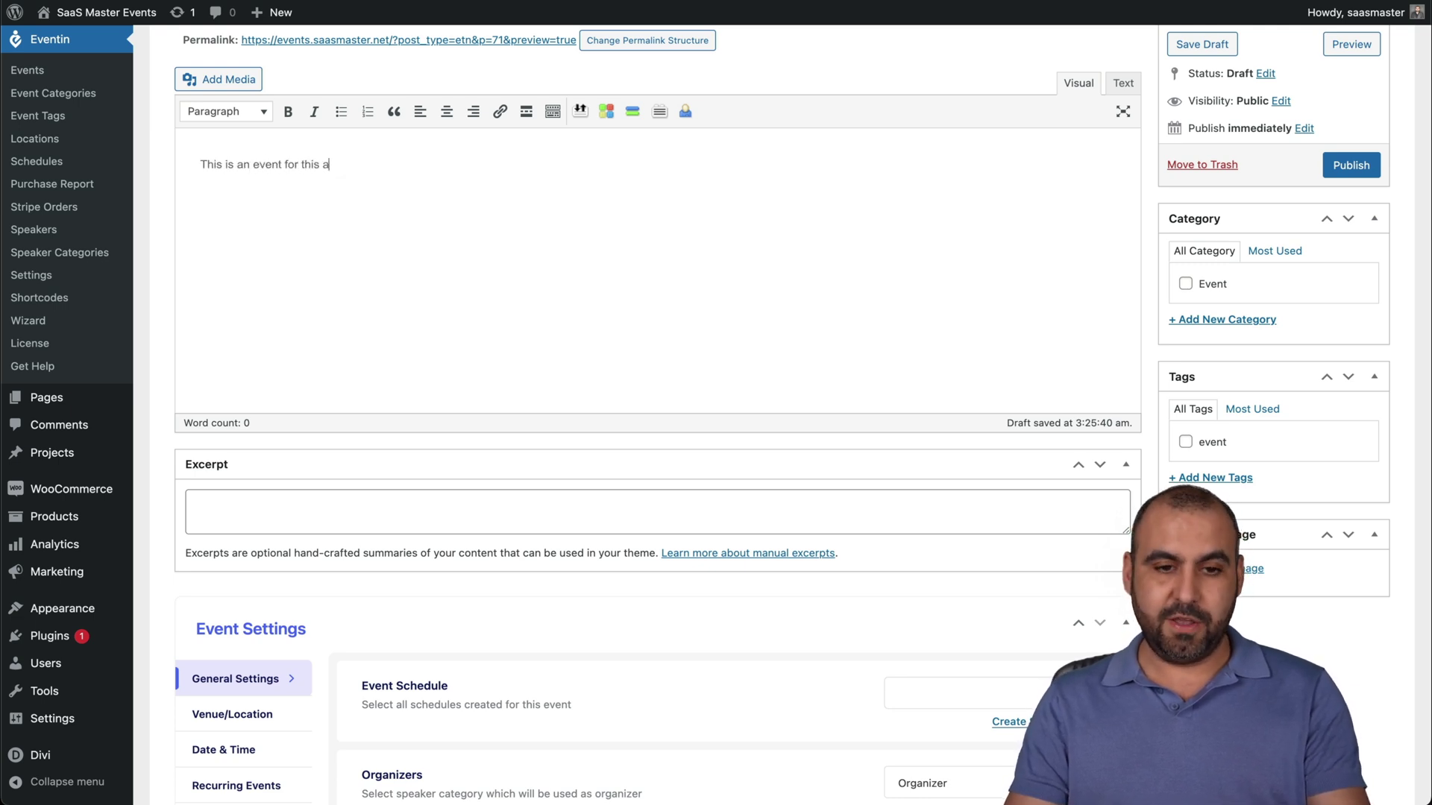
type("t for this video")
Put the event in the Event category and tag it event
scroll(819, 513, "down", 1)
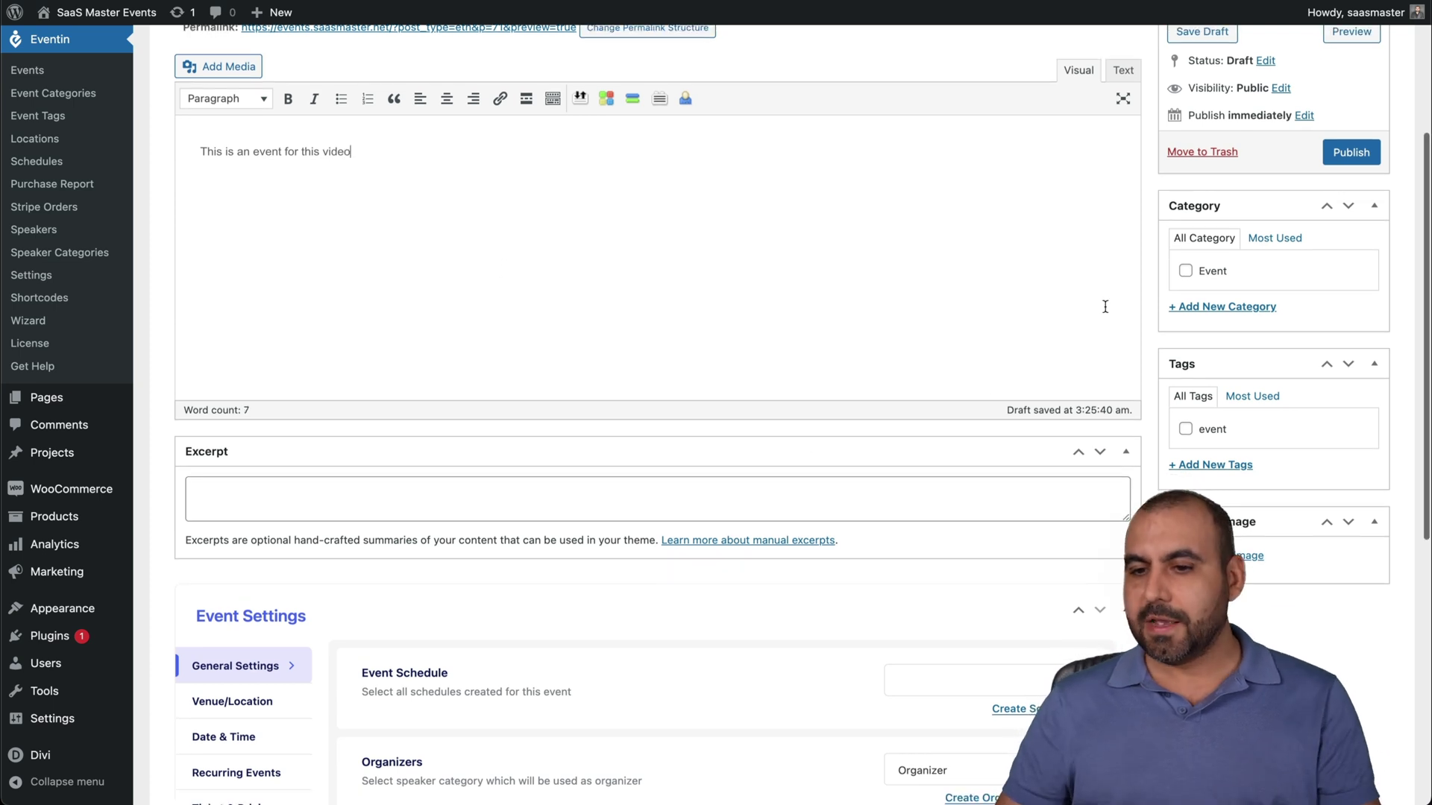
left_click(1185, 271)
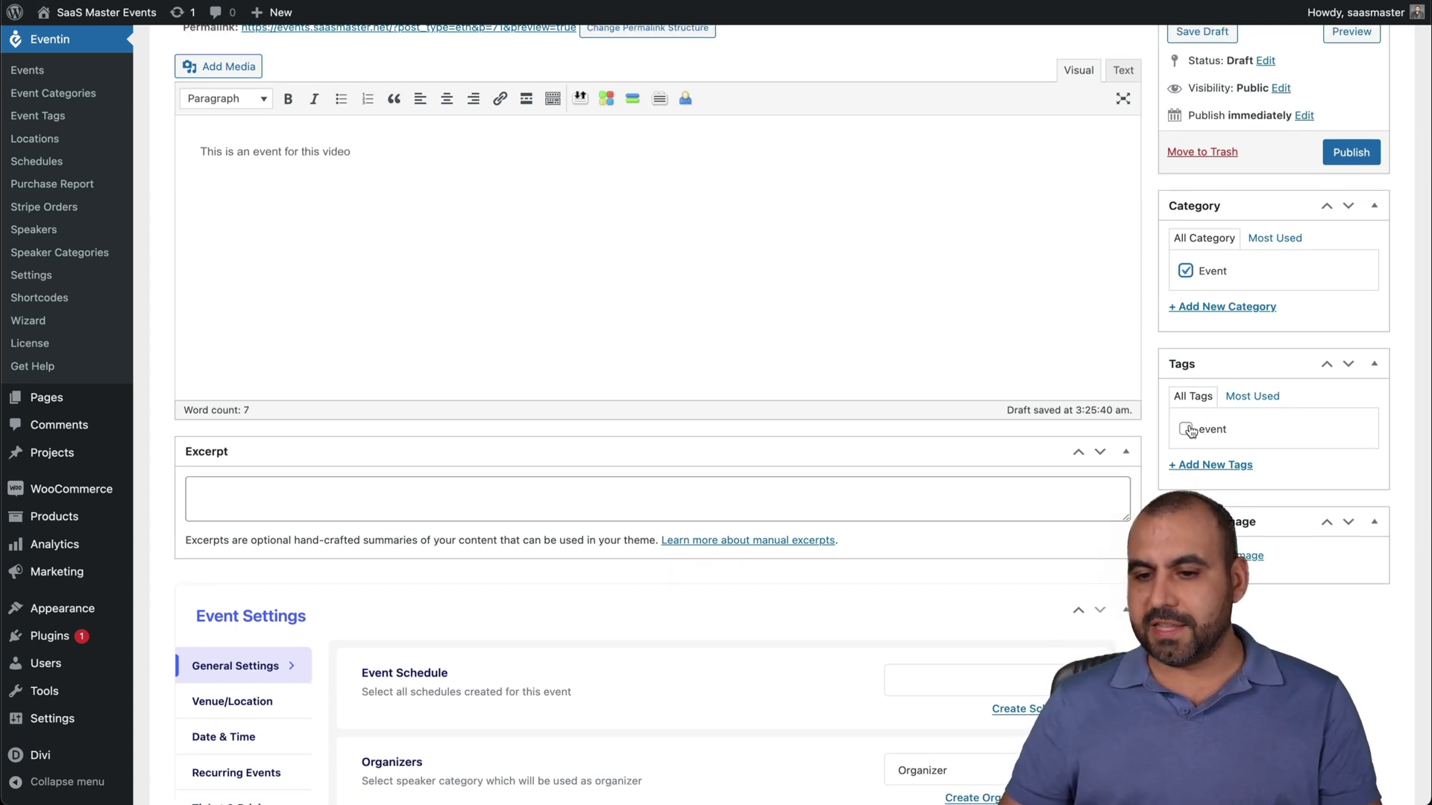
left_click(1185, 430)
scroll(1190, 431, "down", 6)
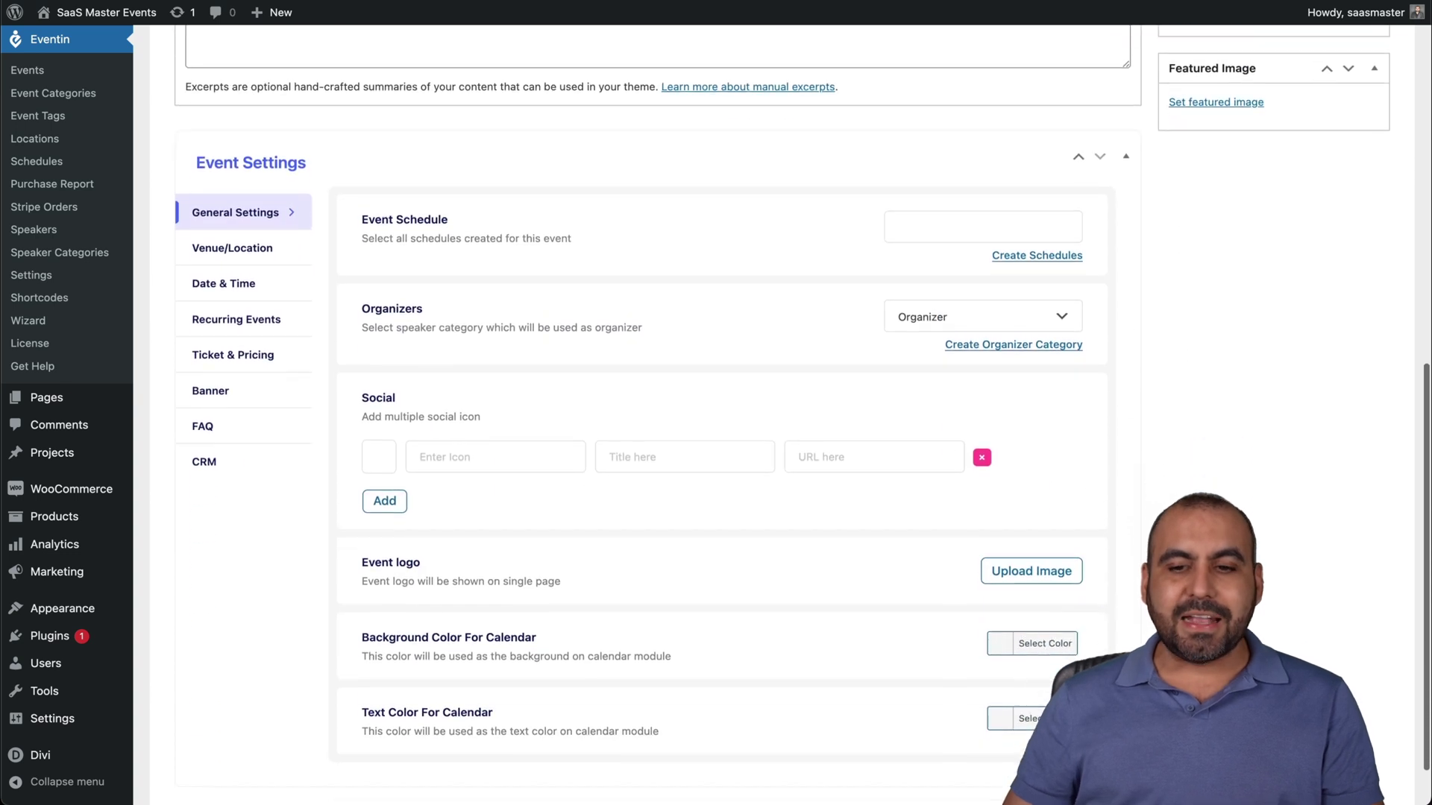
scroll(790, 415, "down", 1)
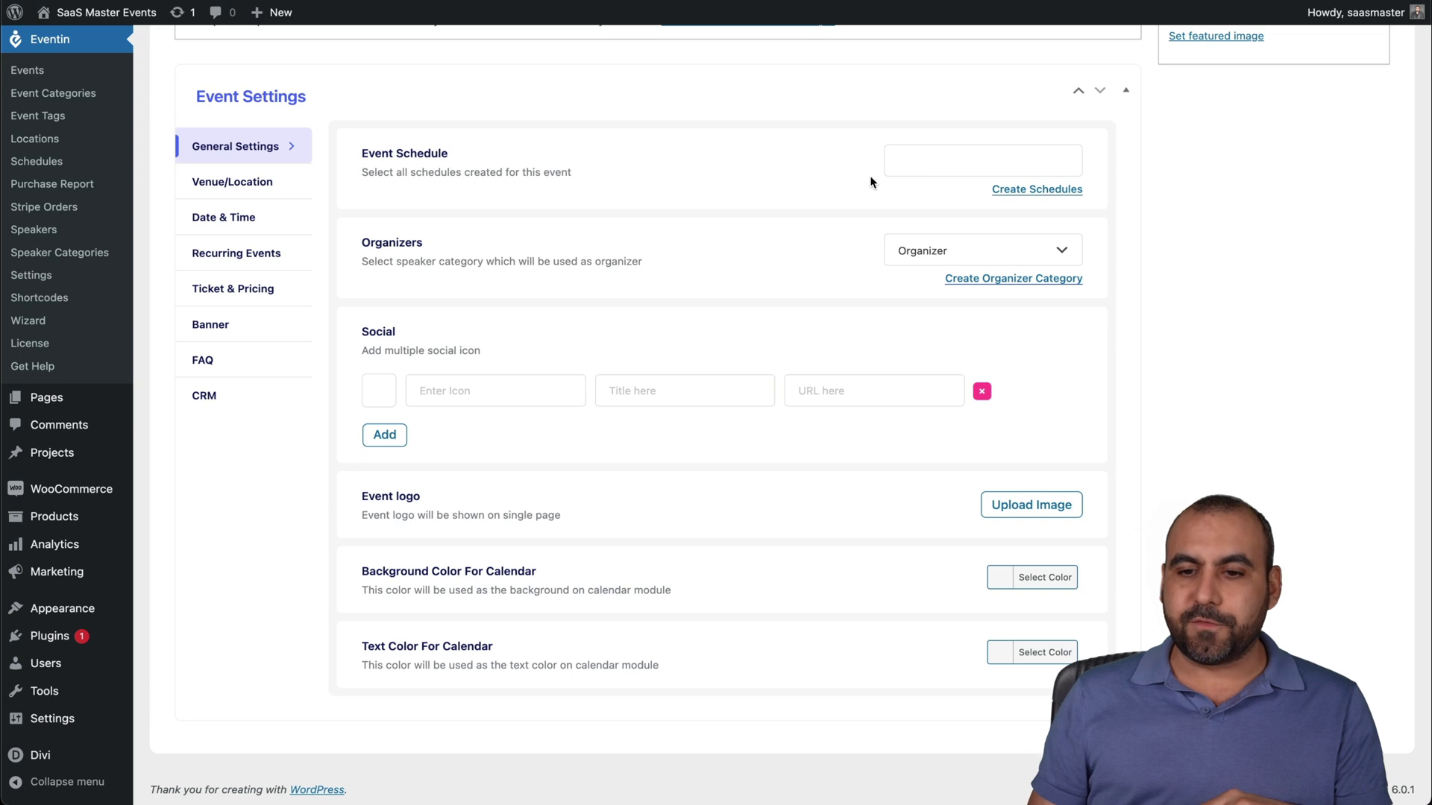
Attach Schedule (2022-08-31) and set Organizers to the Speaker category
left_click(942, 159)
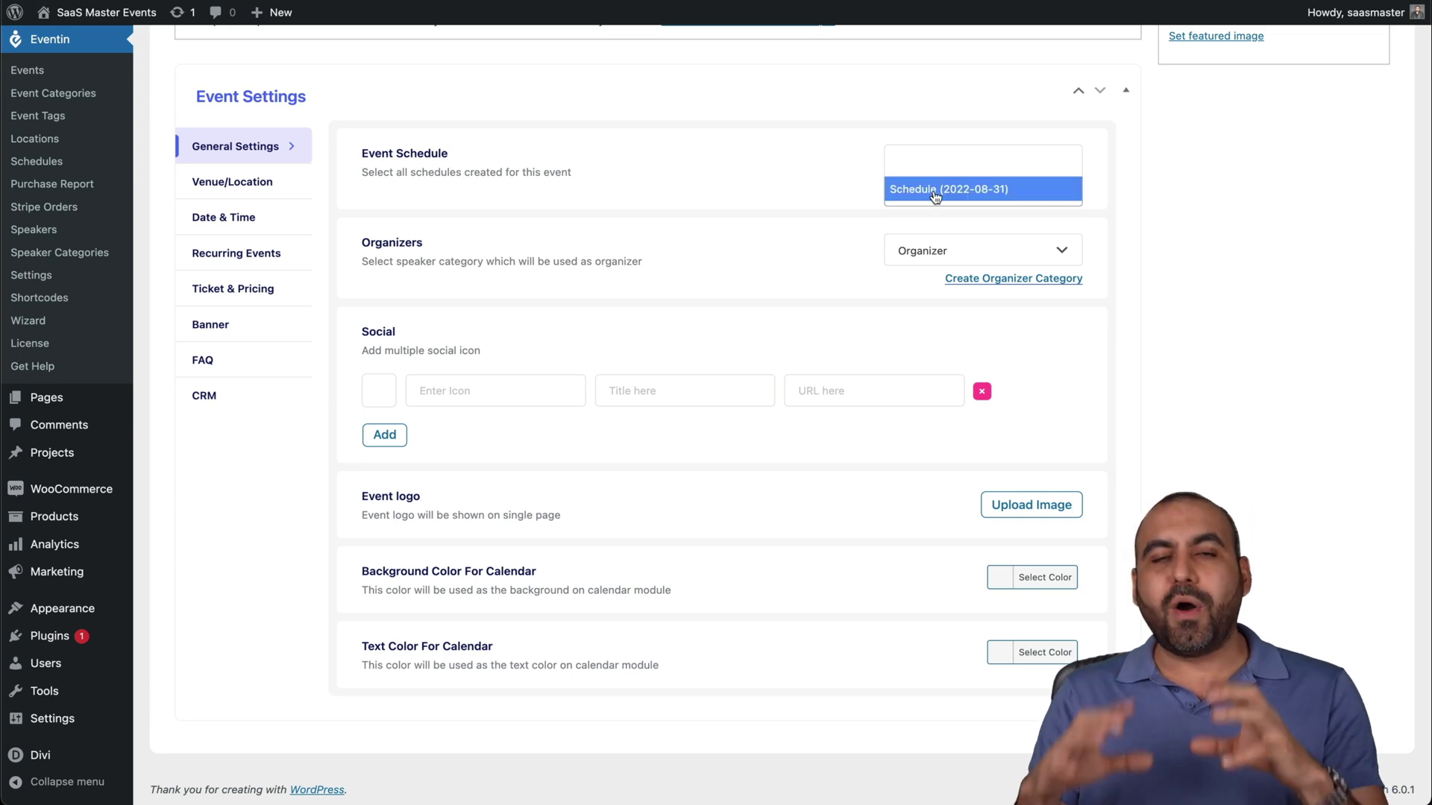
left_click(936, 190)
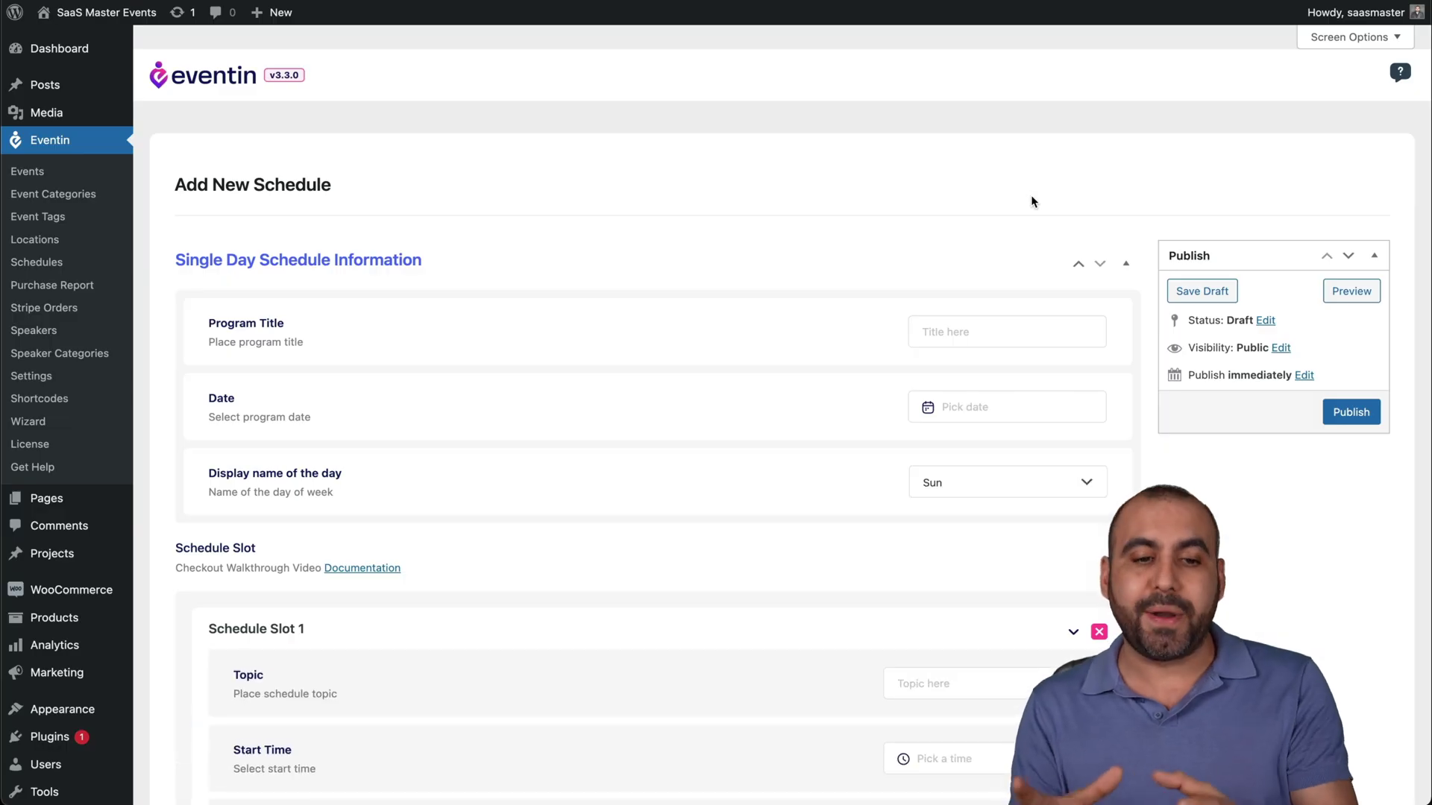
scroll(1032, 200, "down", 2)
scroll(1031, 201, "down", 2)
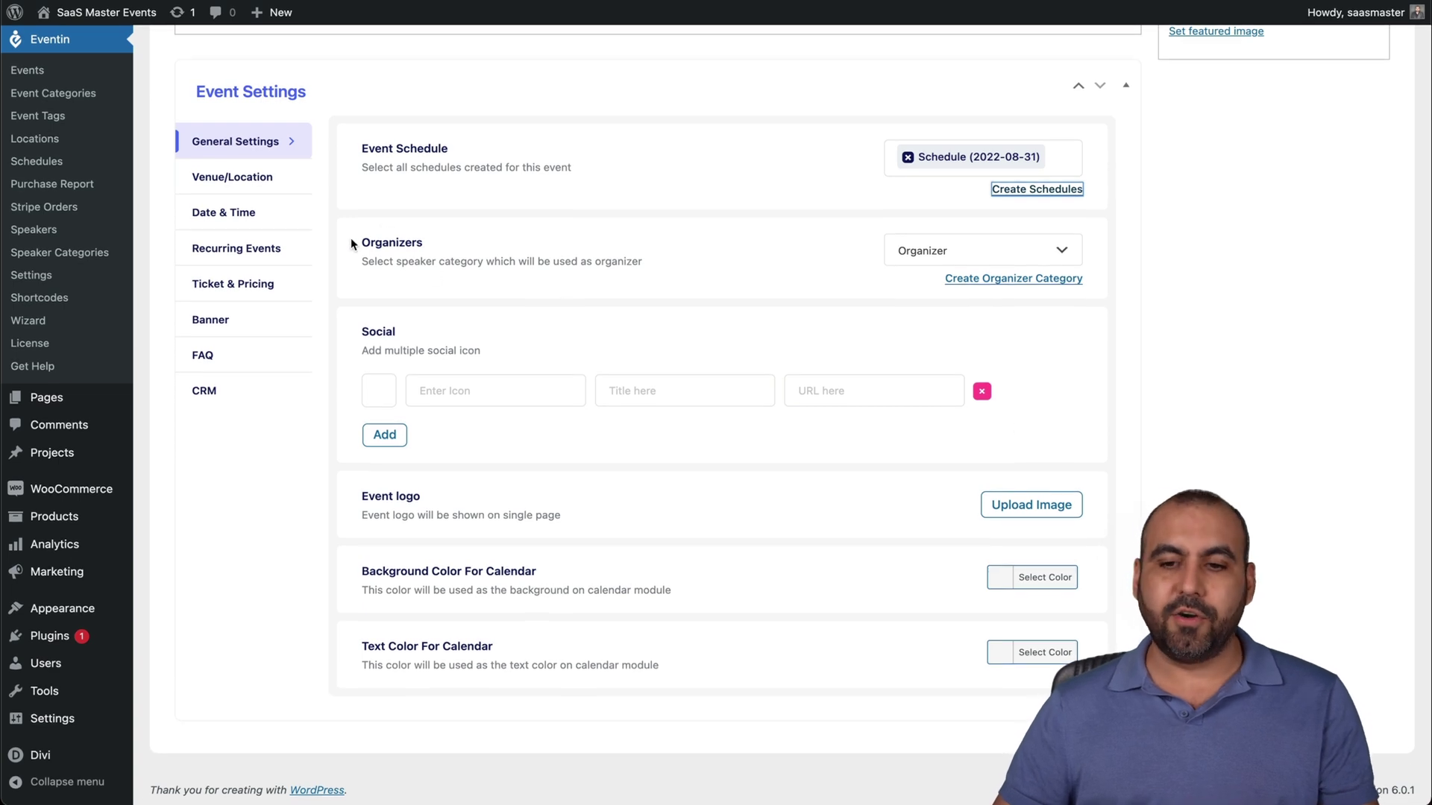
left_click(986, 253)
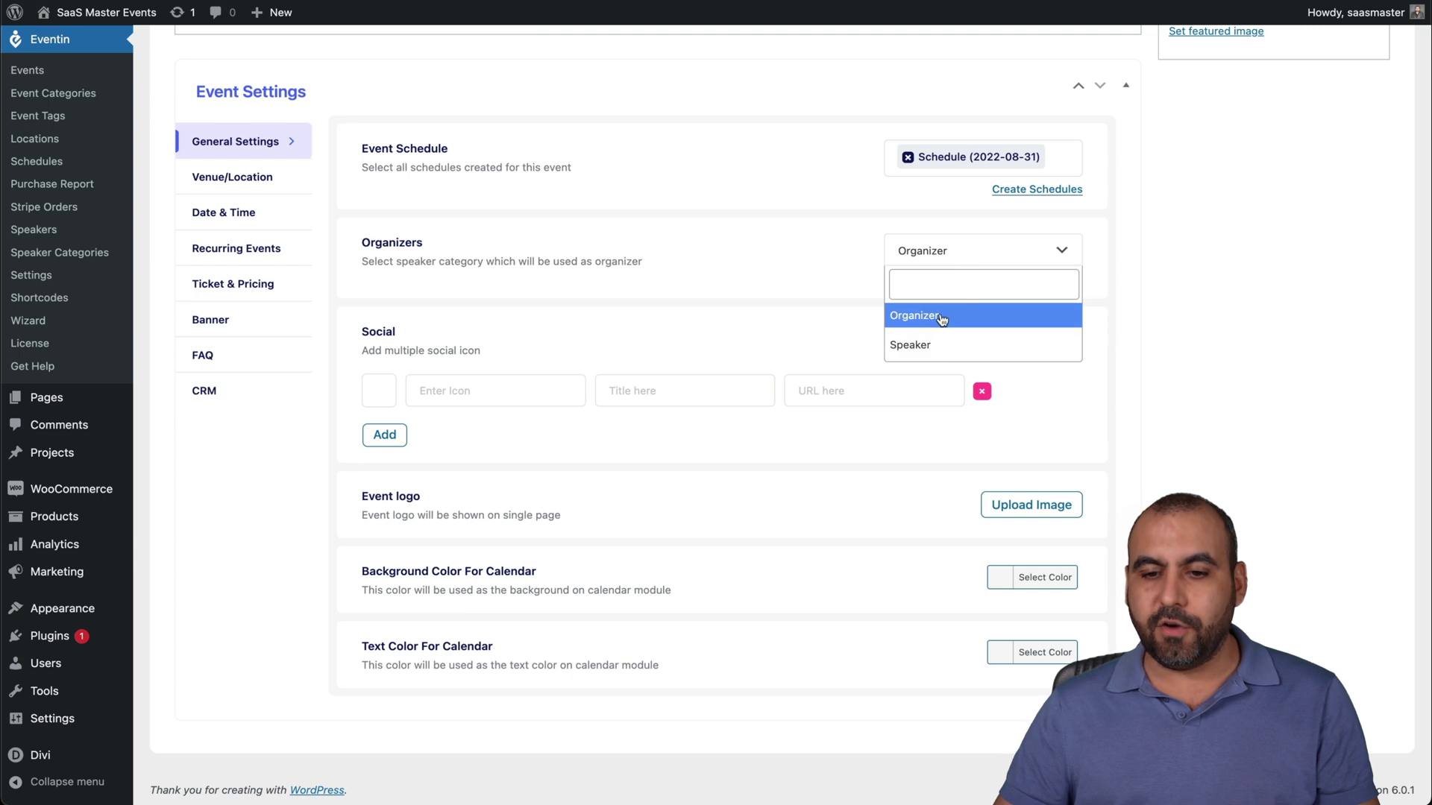
left_click(913, 345)
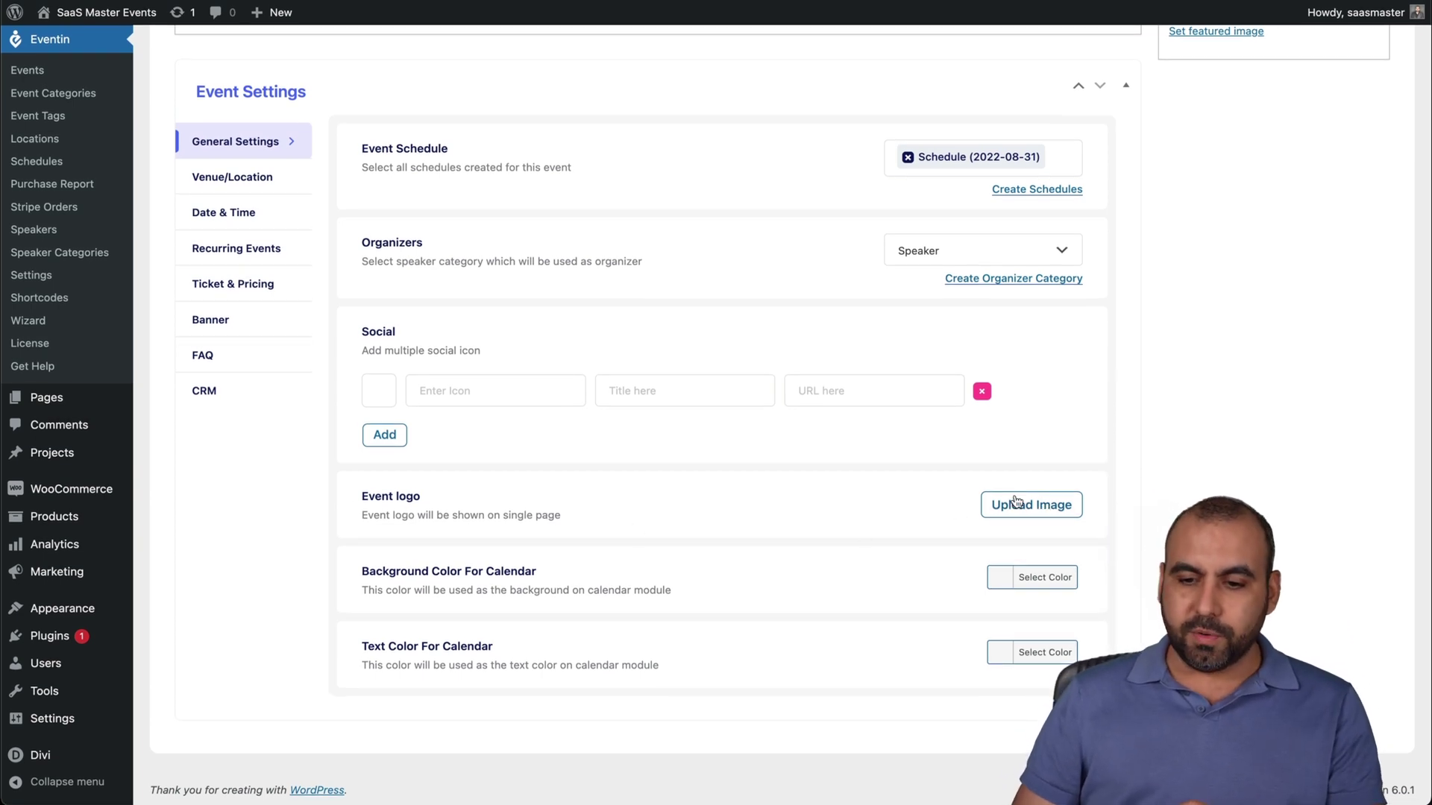
Set the first Media Library image as the event logo
left_click(1044, 507)
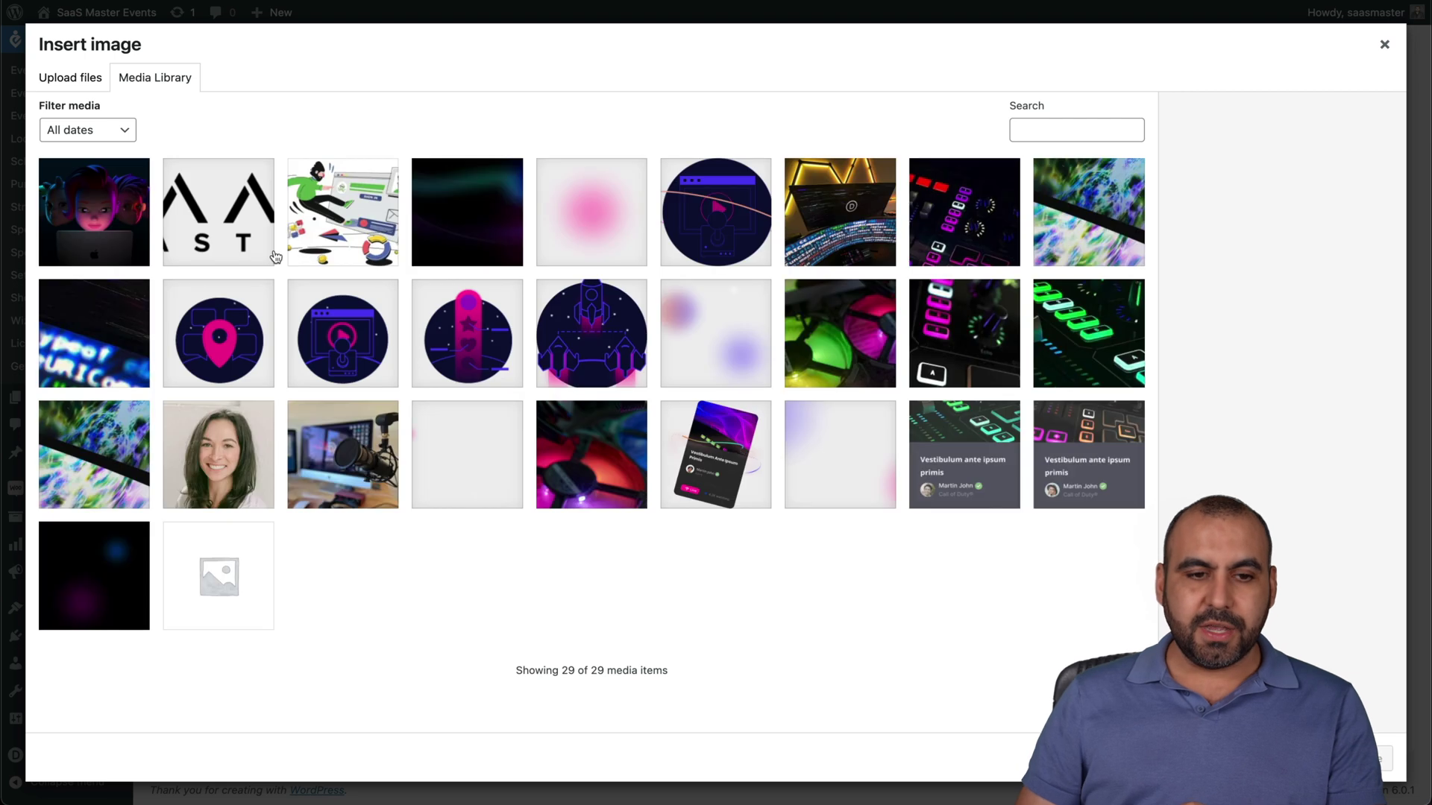
left_click(45, 249)
left_click(1373, 758)
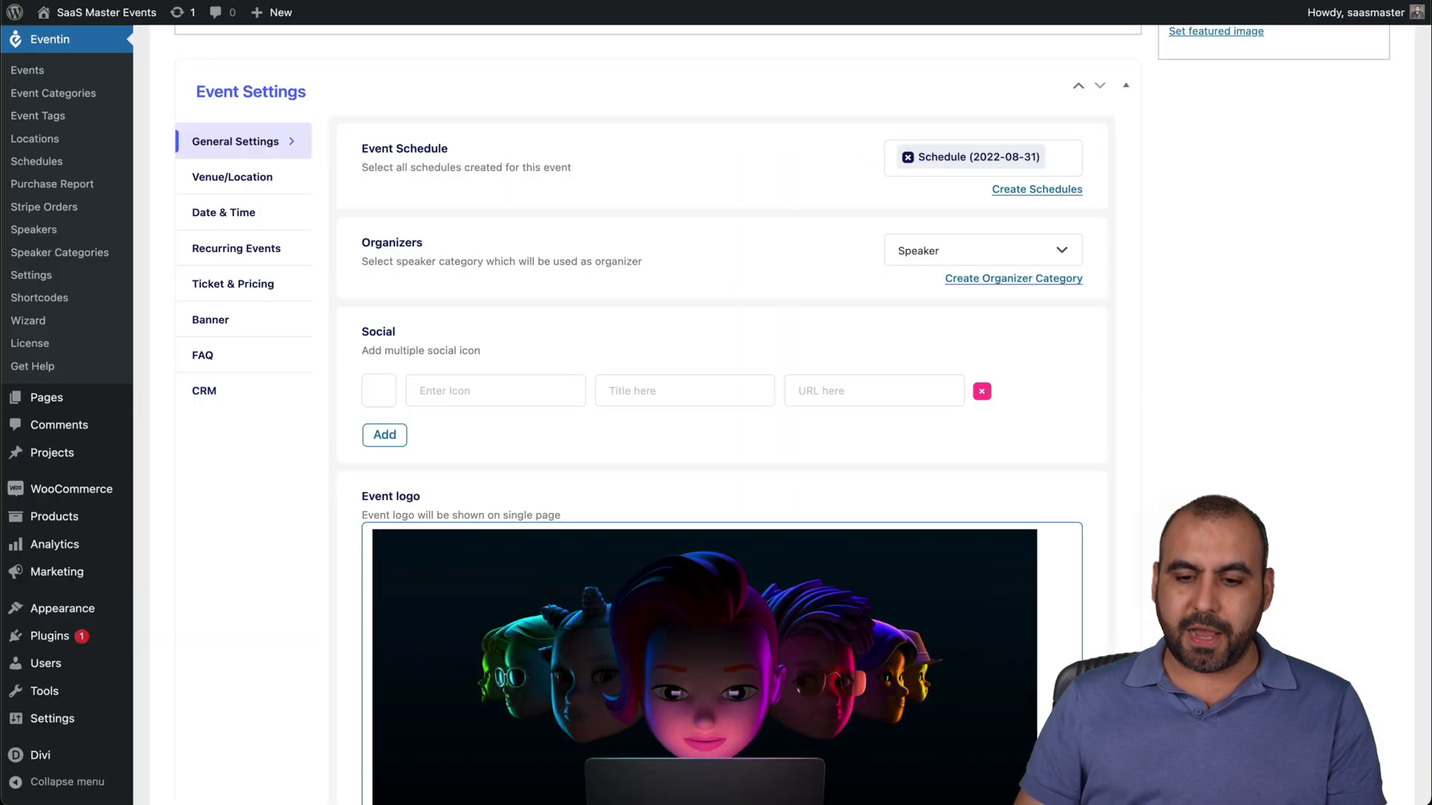
scroll(1021, 649, "down", 6)
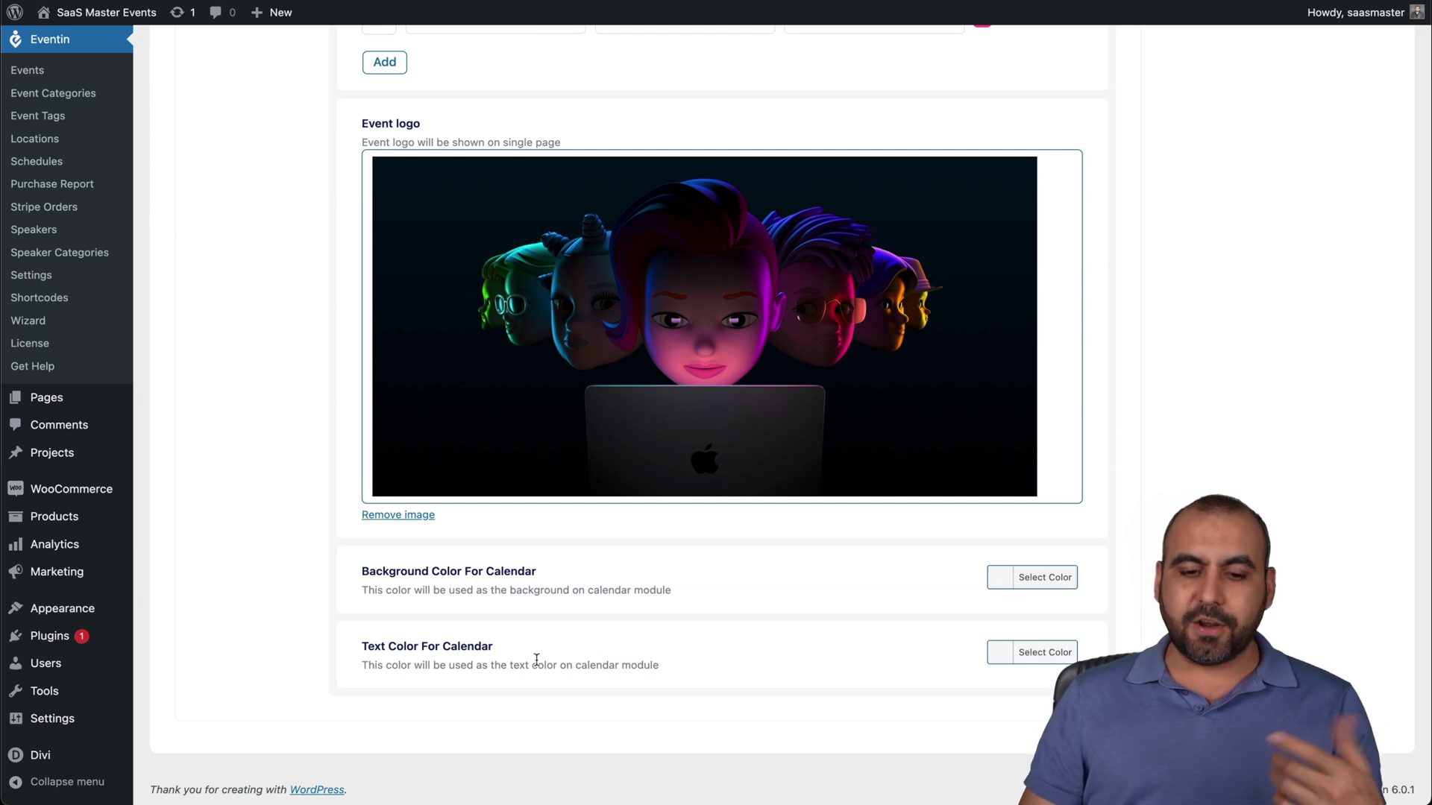
scroll(537, 660, "up", 8)
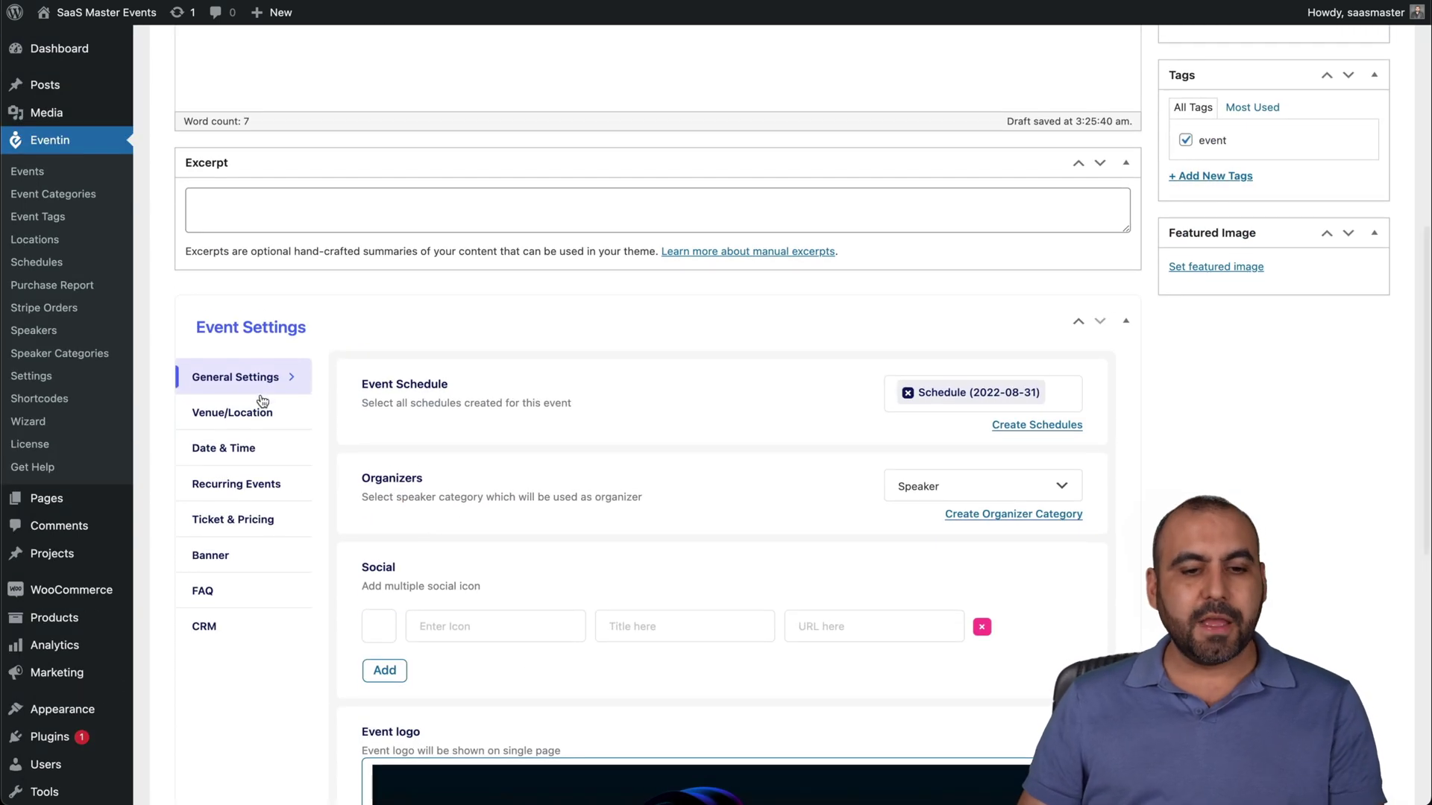
Set the location type to Existing Locations and bring up the Date & Time settings
left_click(253, 412)
left_click(1007, 452)
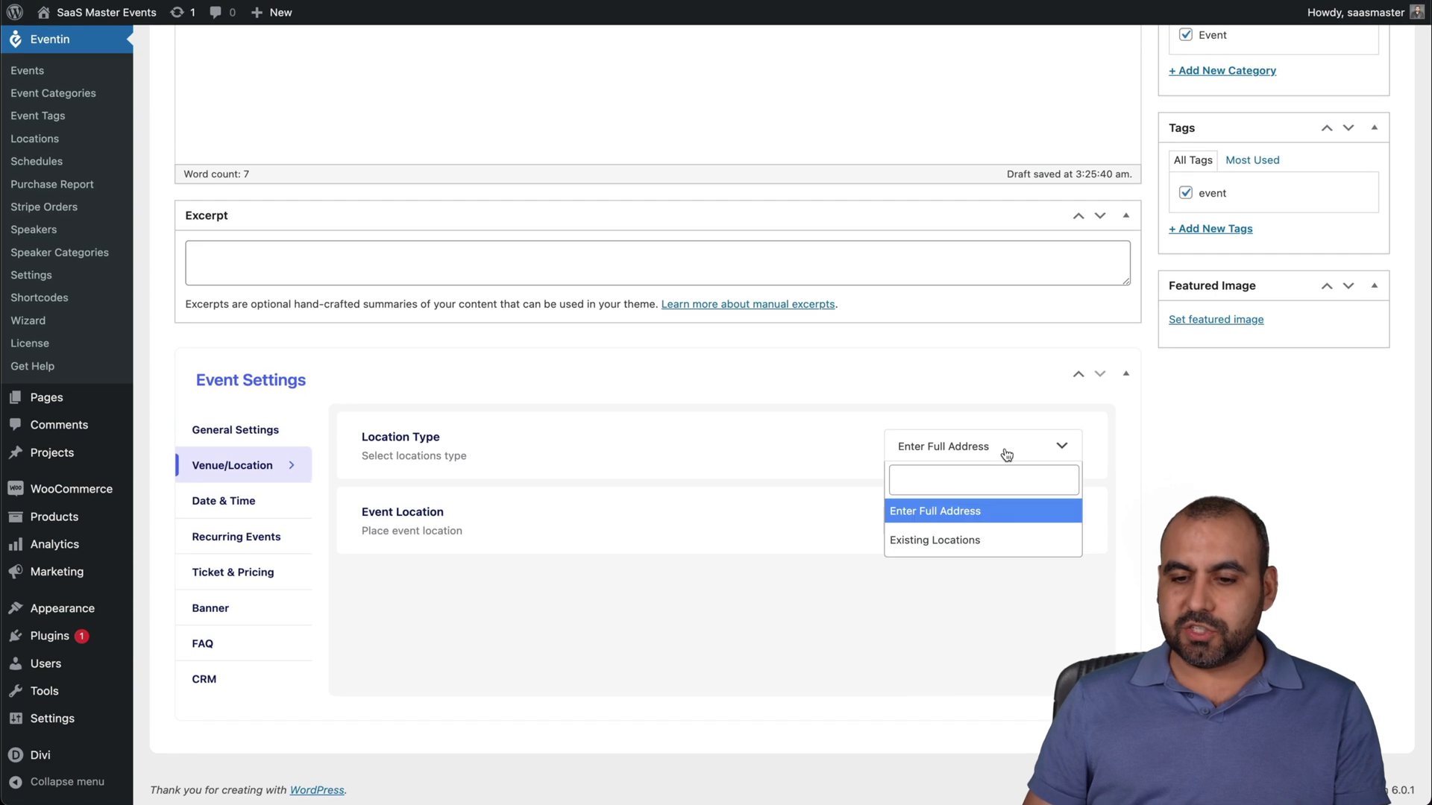
left_click(939, 541)
left_click(493, 551)
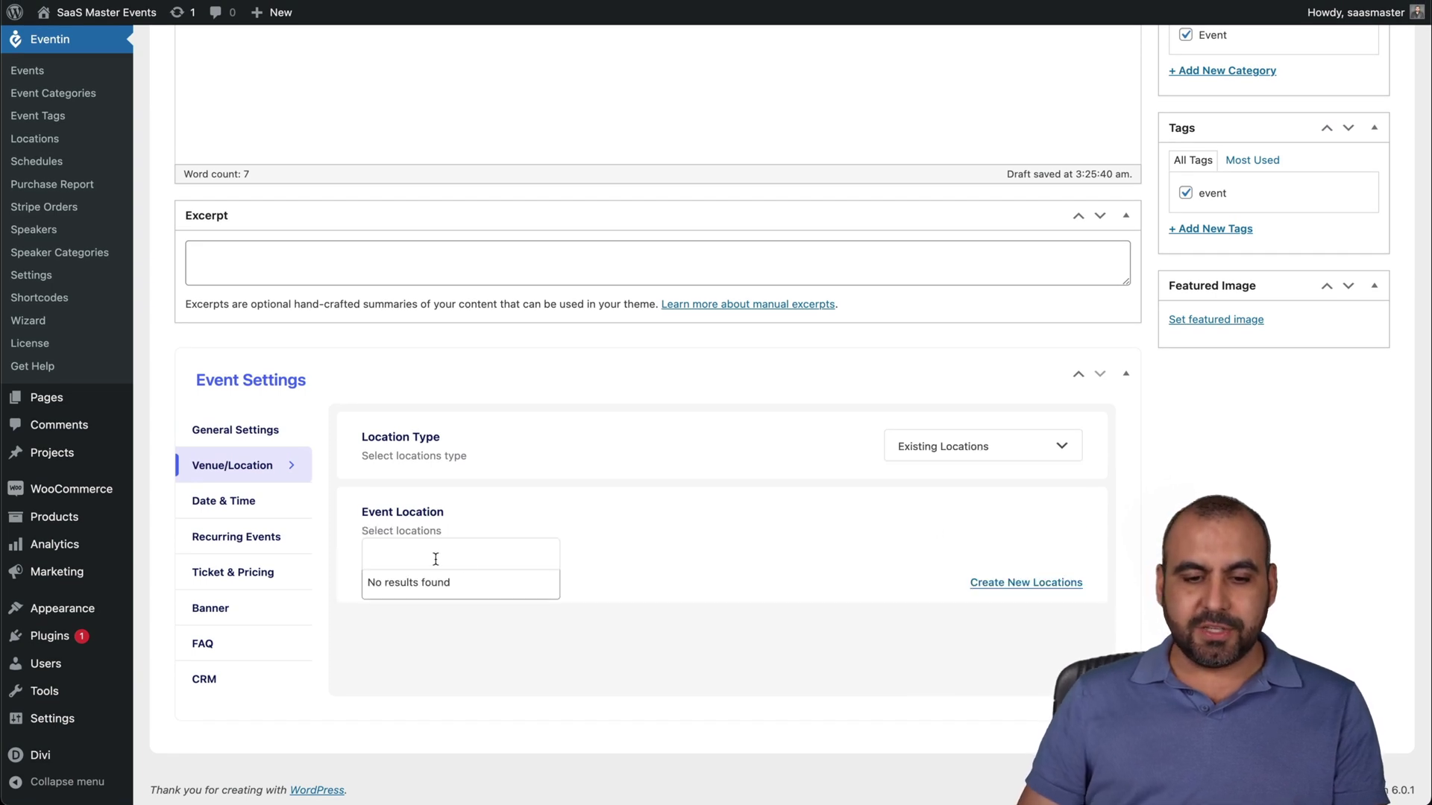
key("Escape")
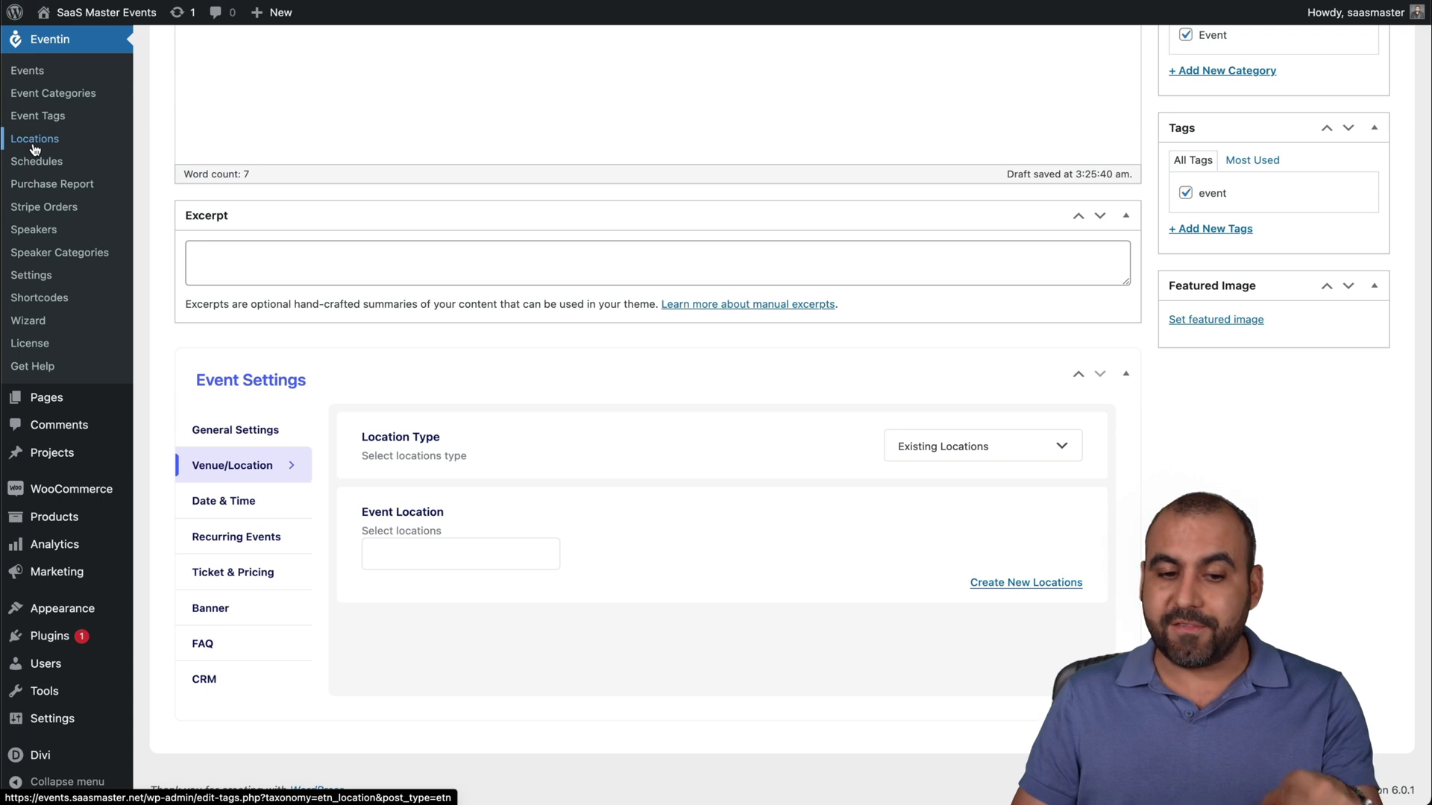
left_click(225, 500)
Keep timezone UTC+0 and set times from 12:00 PM to 1:00 PM
scroll(791, 550, "down", 2)
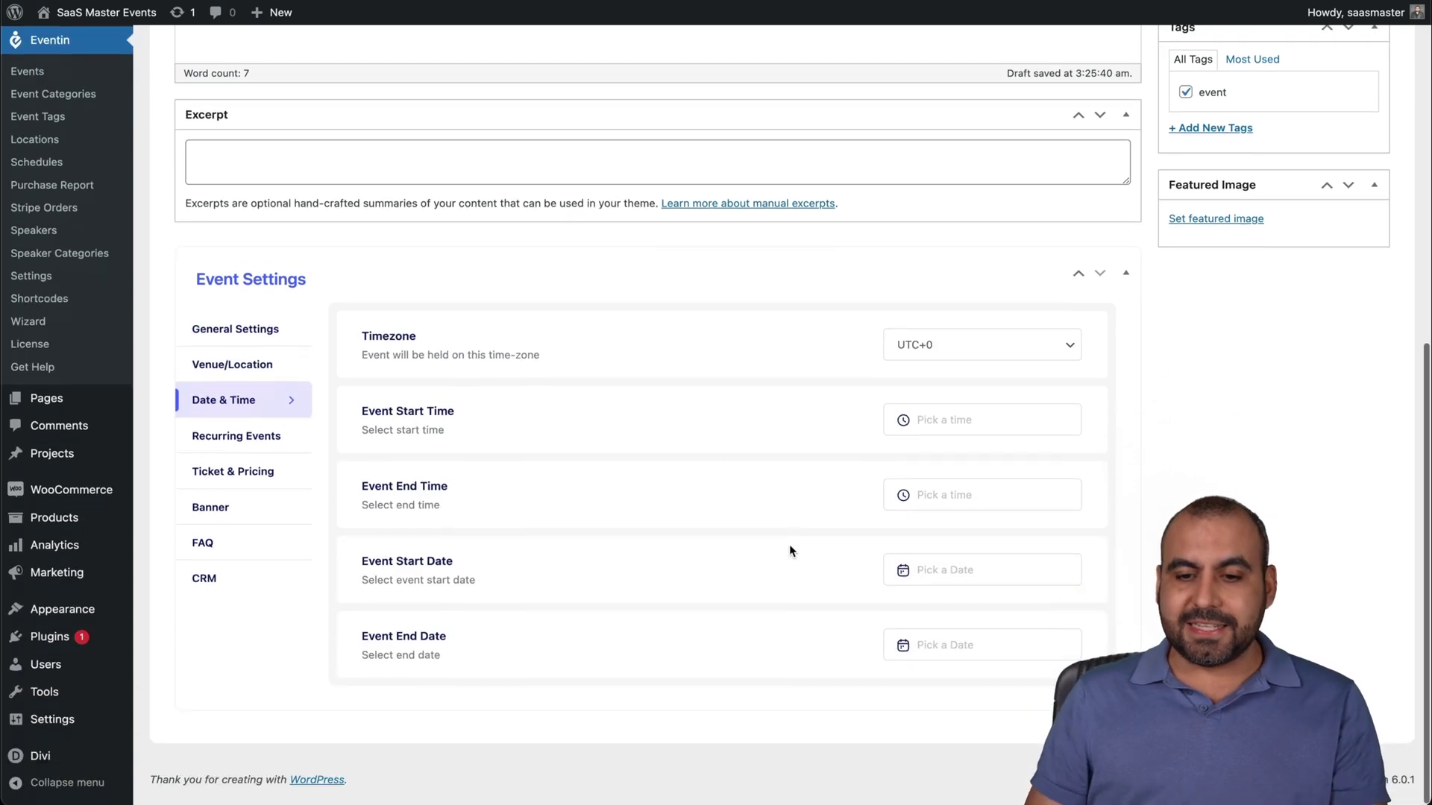
scroll(789, 550, "up", 1)
left_click(1033, 358)
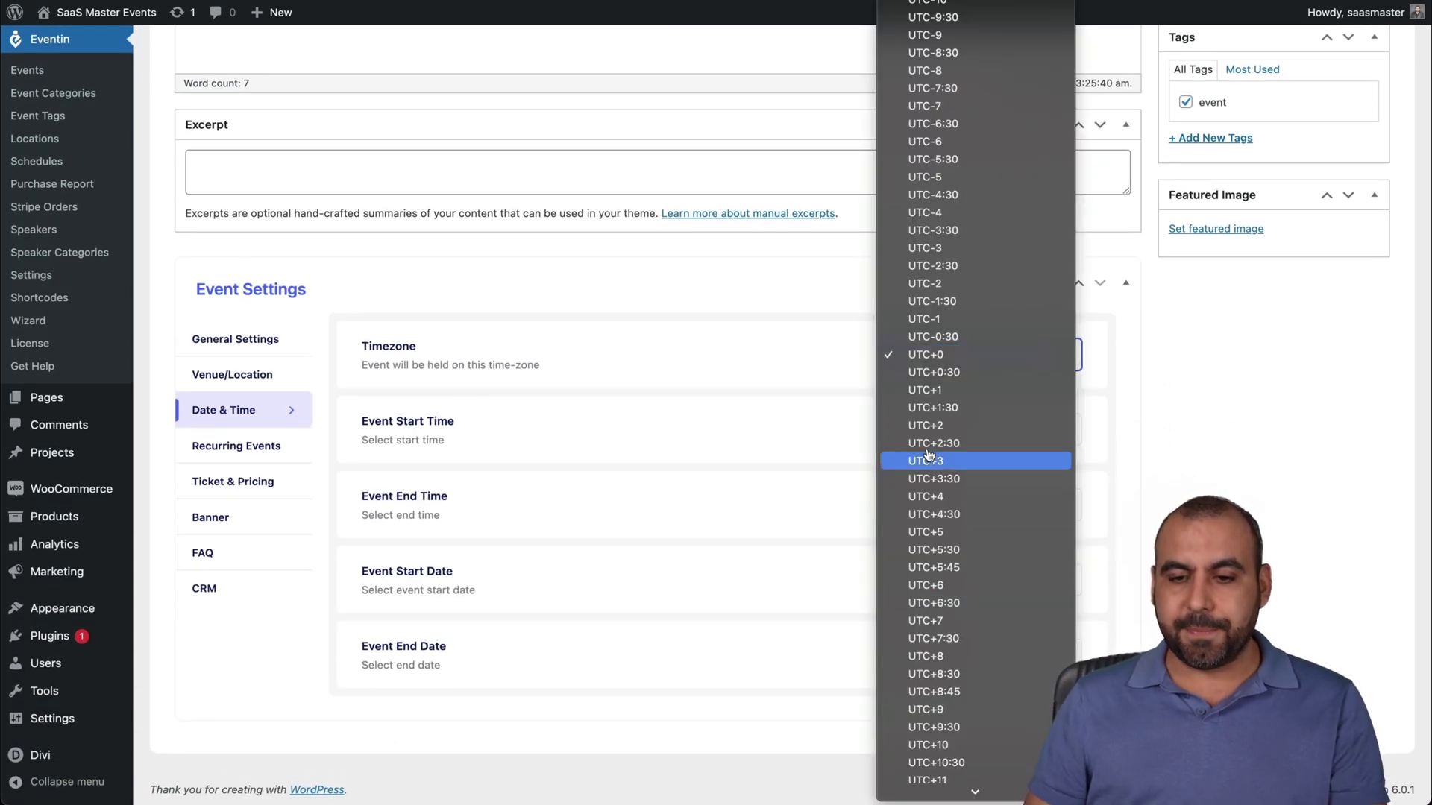
left_click(703, 368)
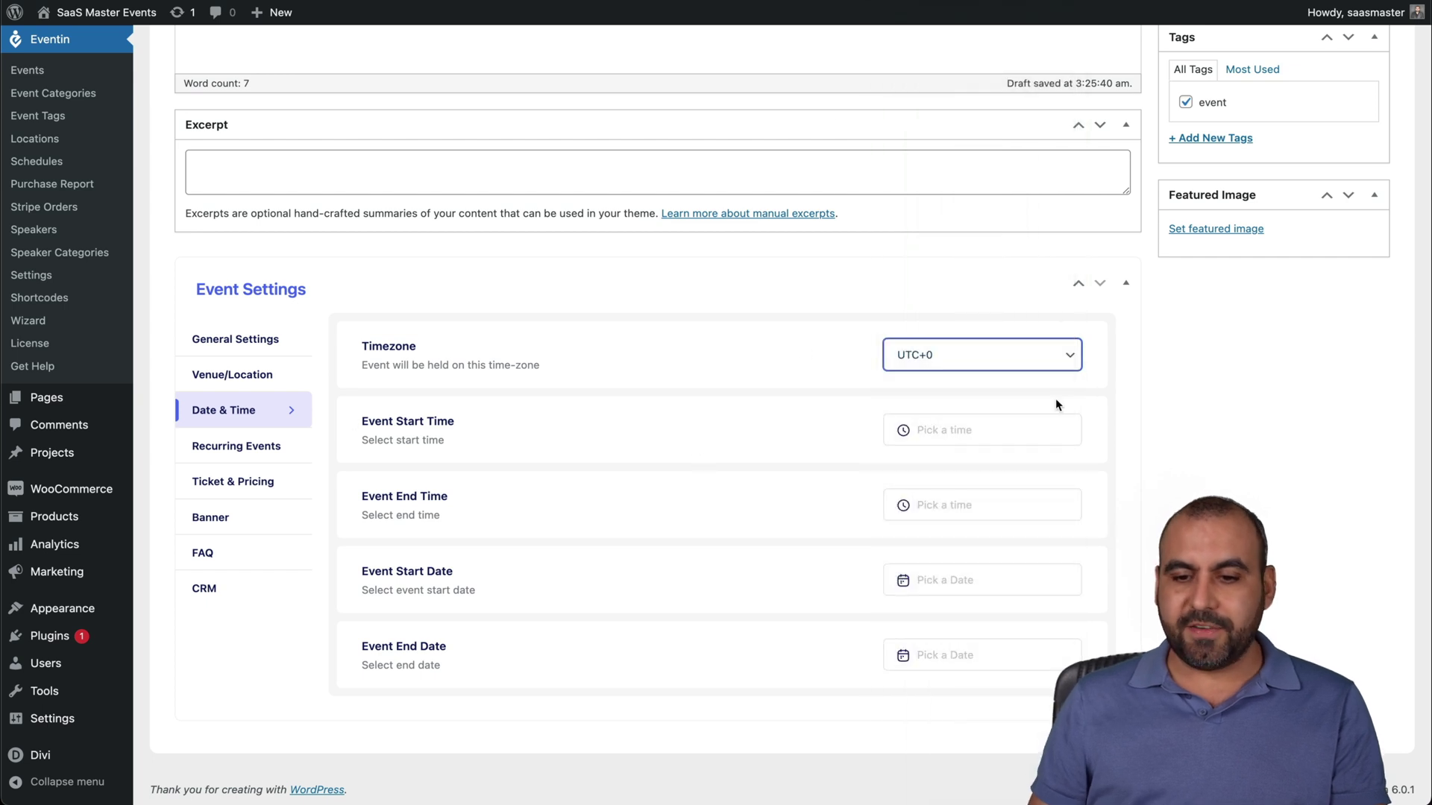
left_click(1007, 430)
left_click(933, 493)
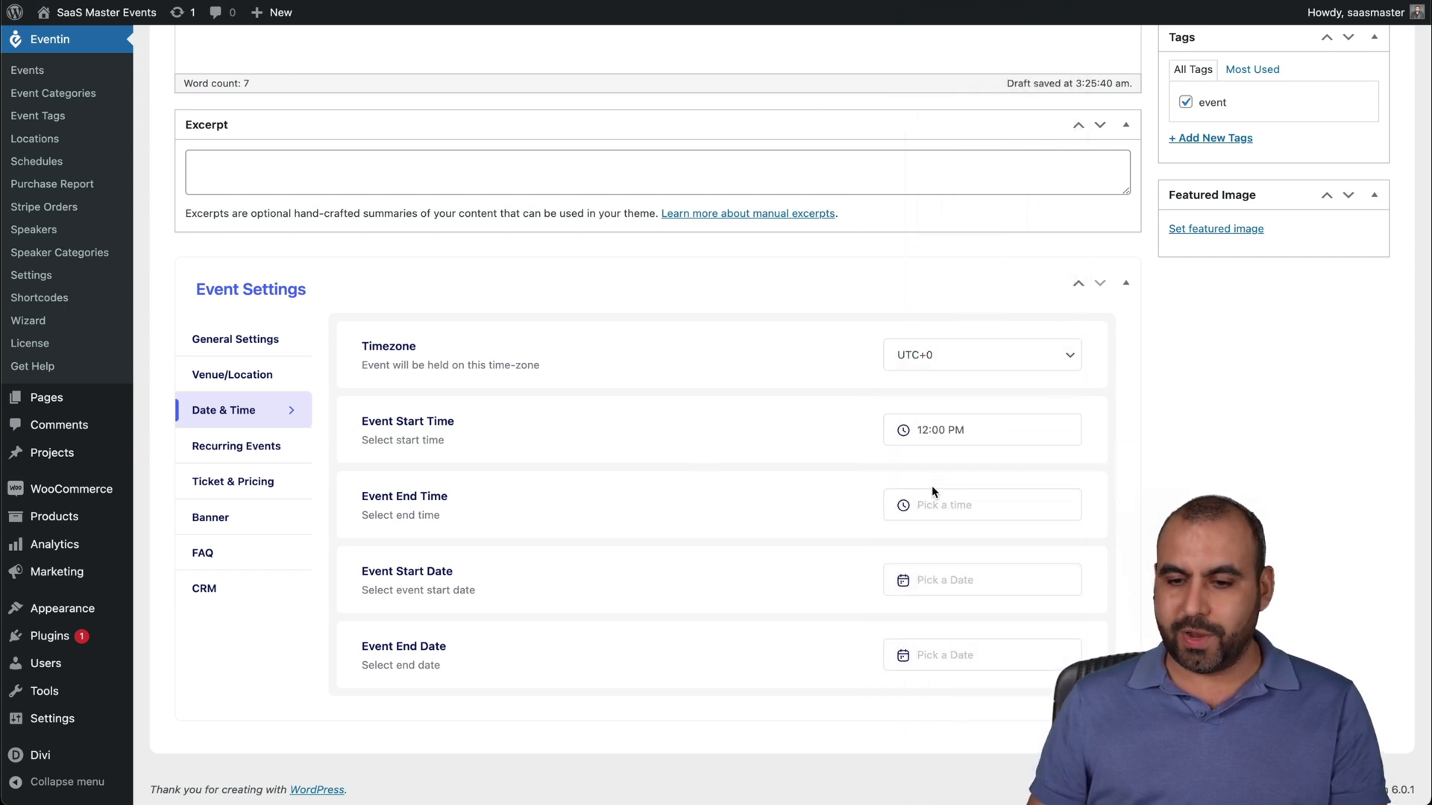
left_click(925, 504)
left_click(978, 530)
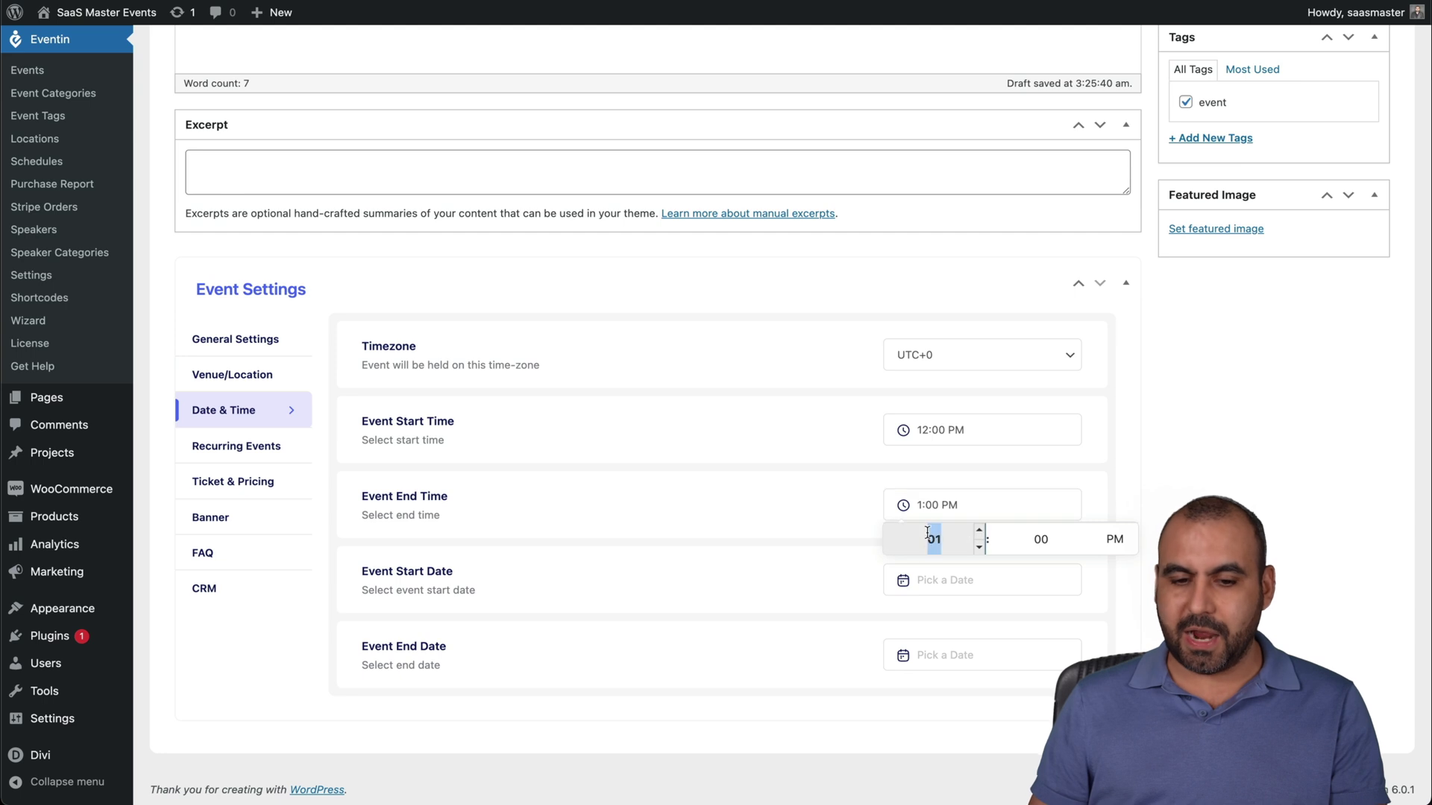
left_click(806, 577)
Set the start date to August 19 and end date to August 20, 2022
left_click(977, 589)
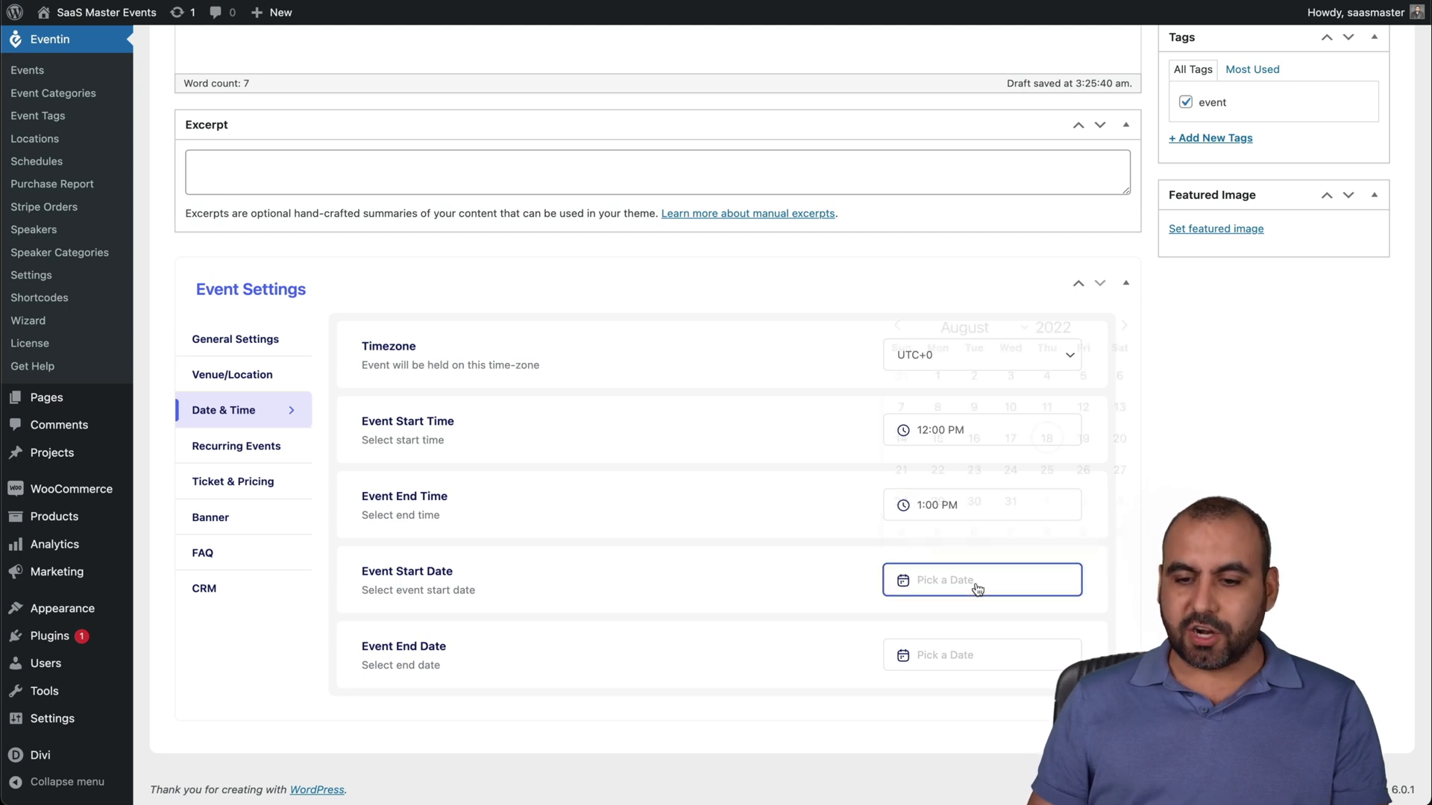
left_click(1047, 527)
left_click(948, 666)
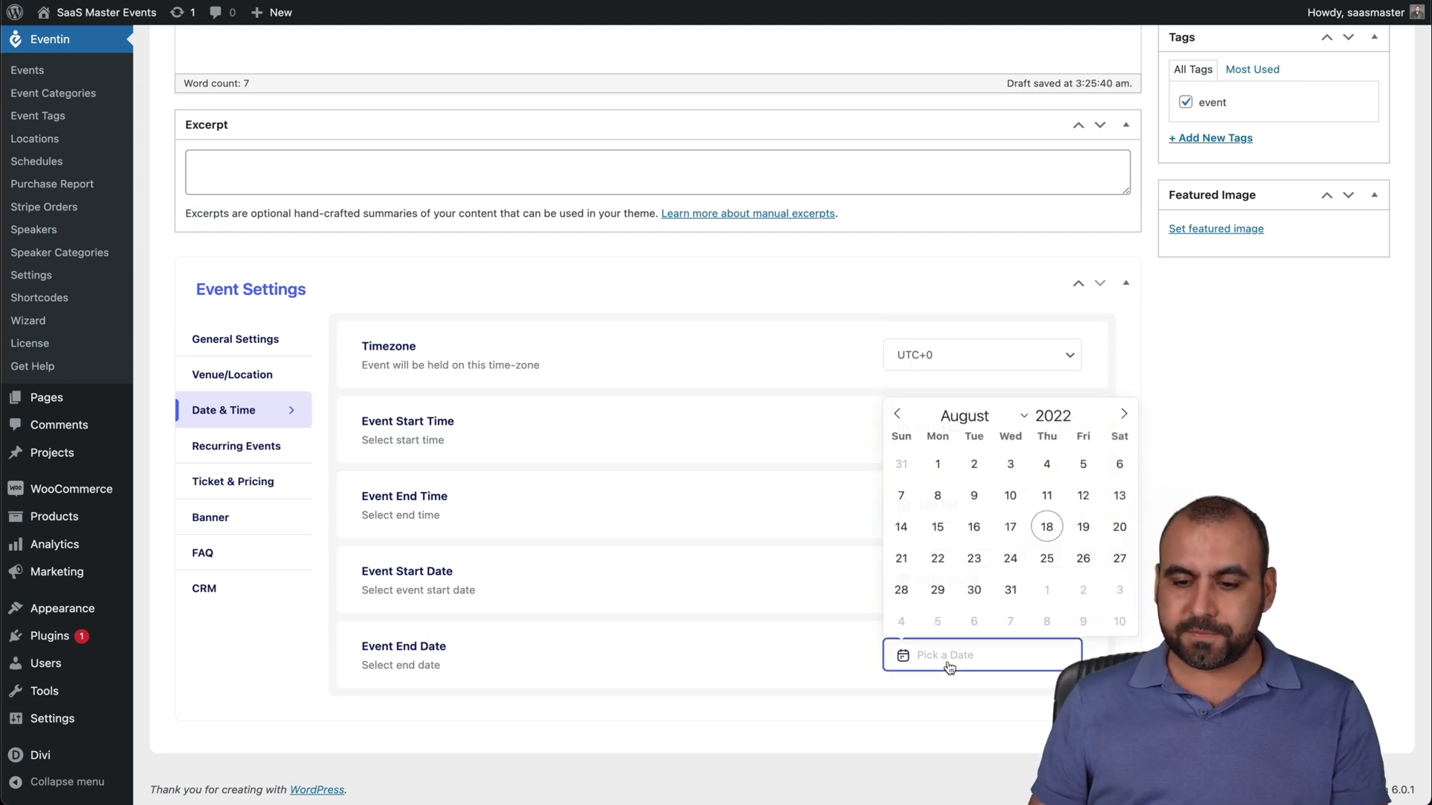
left_click(1120, 527)
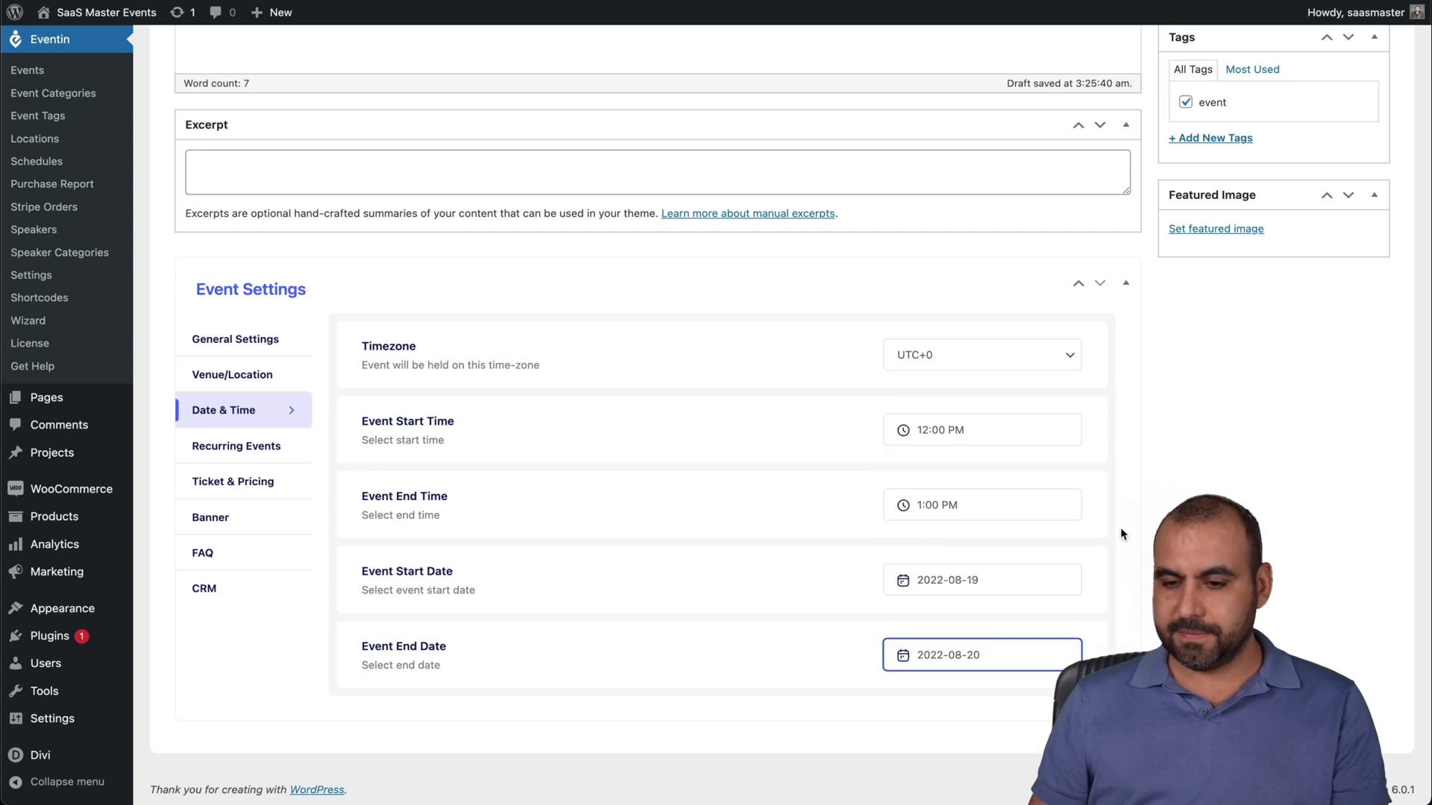
left_click(659, 522)
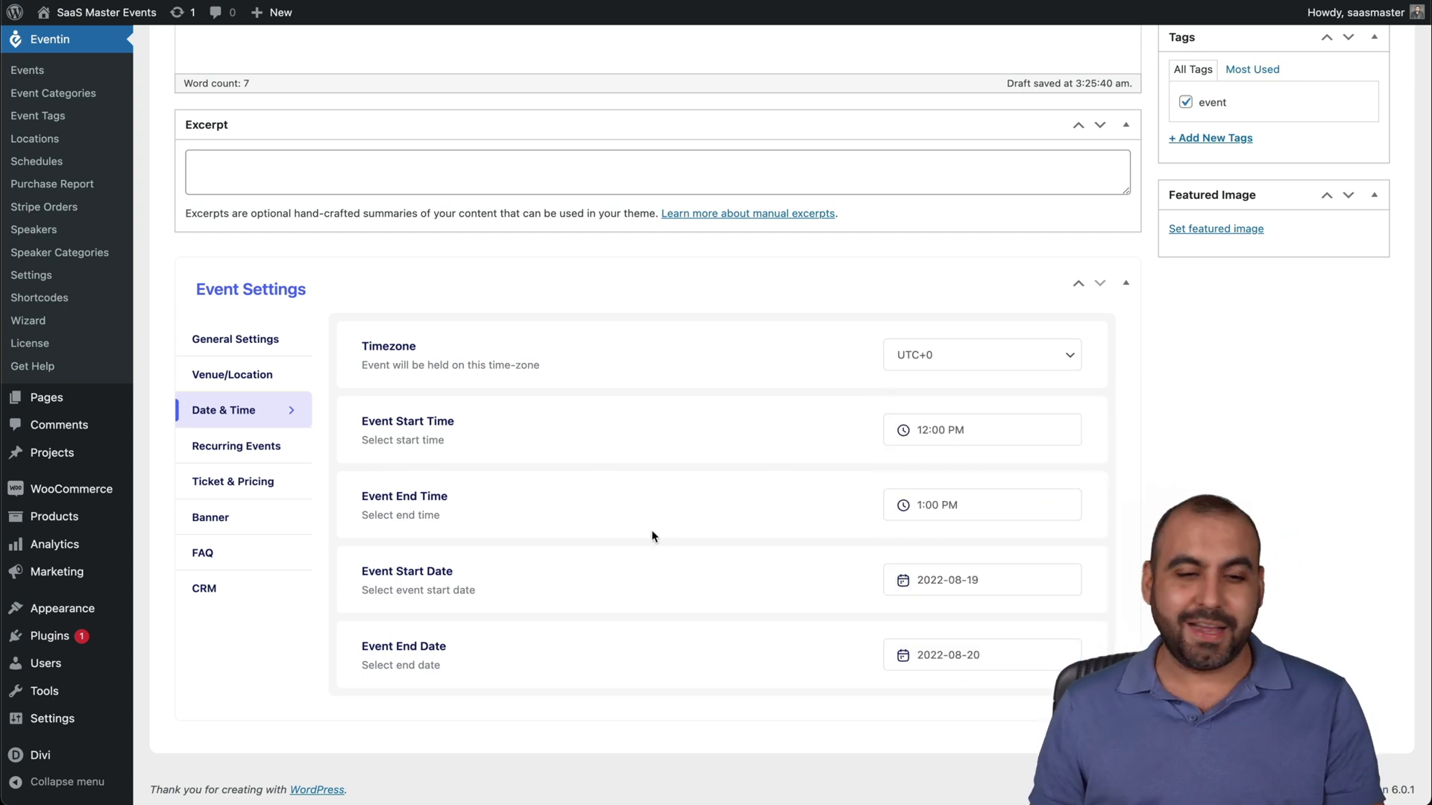
Try the Recurring Event toggle and repeat options, then leave recurrence switched off
left_click(228, 448)
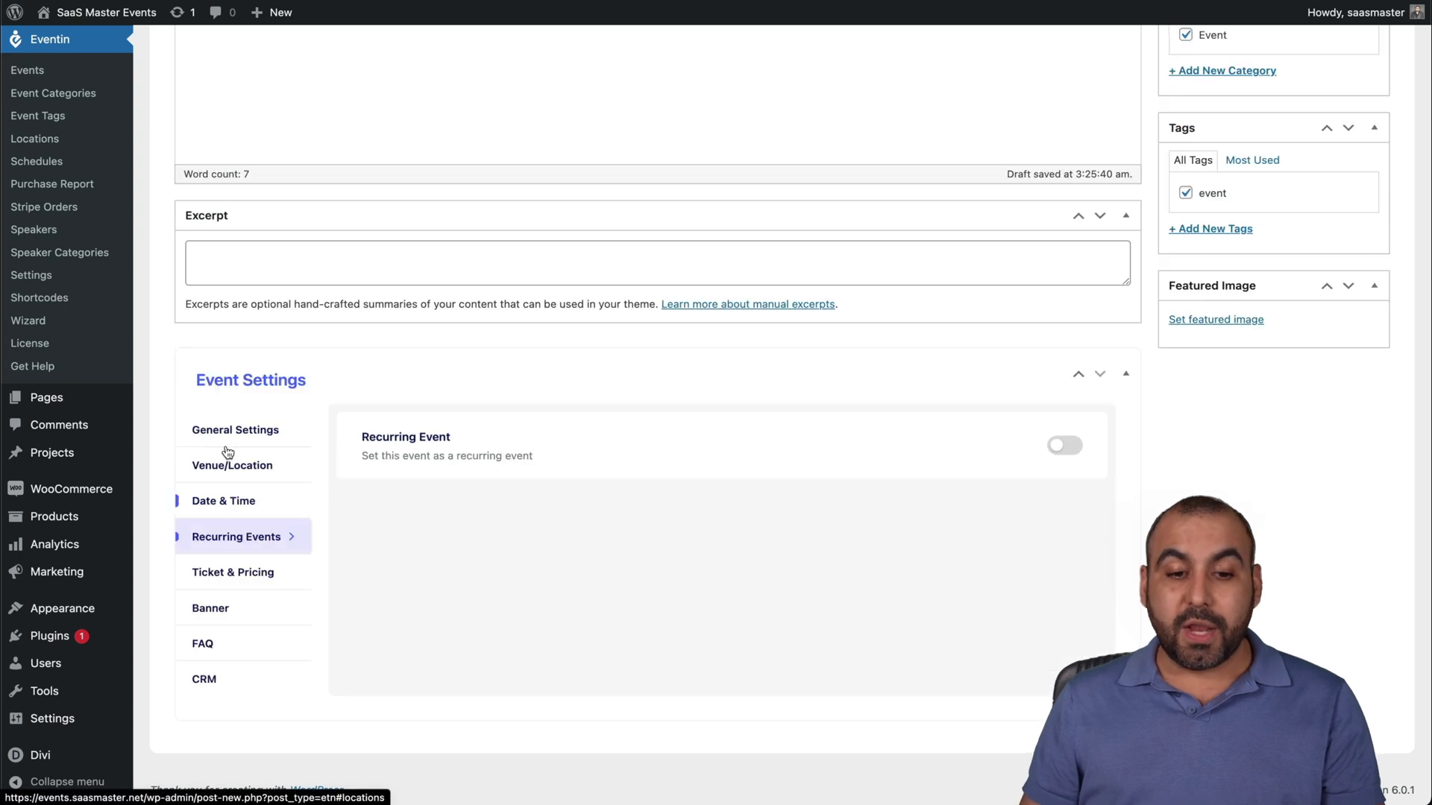
left_click(1056, 450)
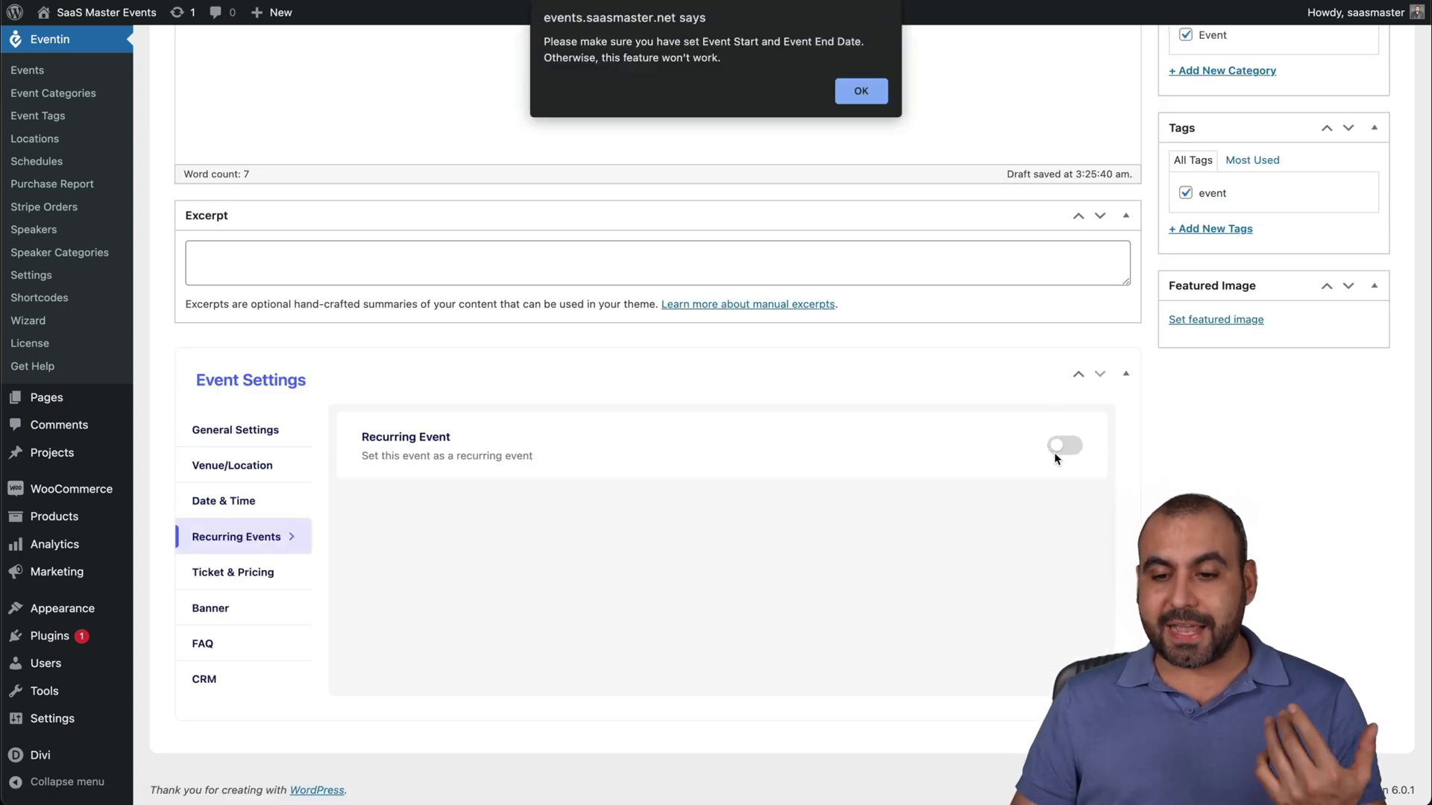
left_click(861, 91)
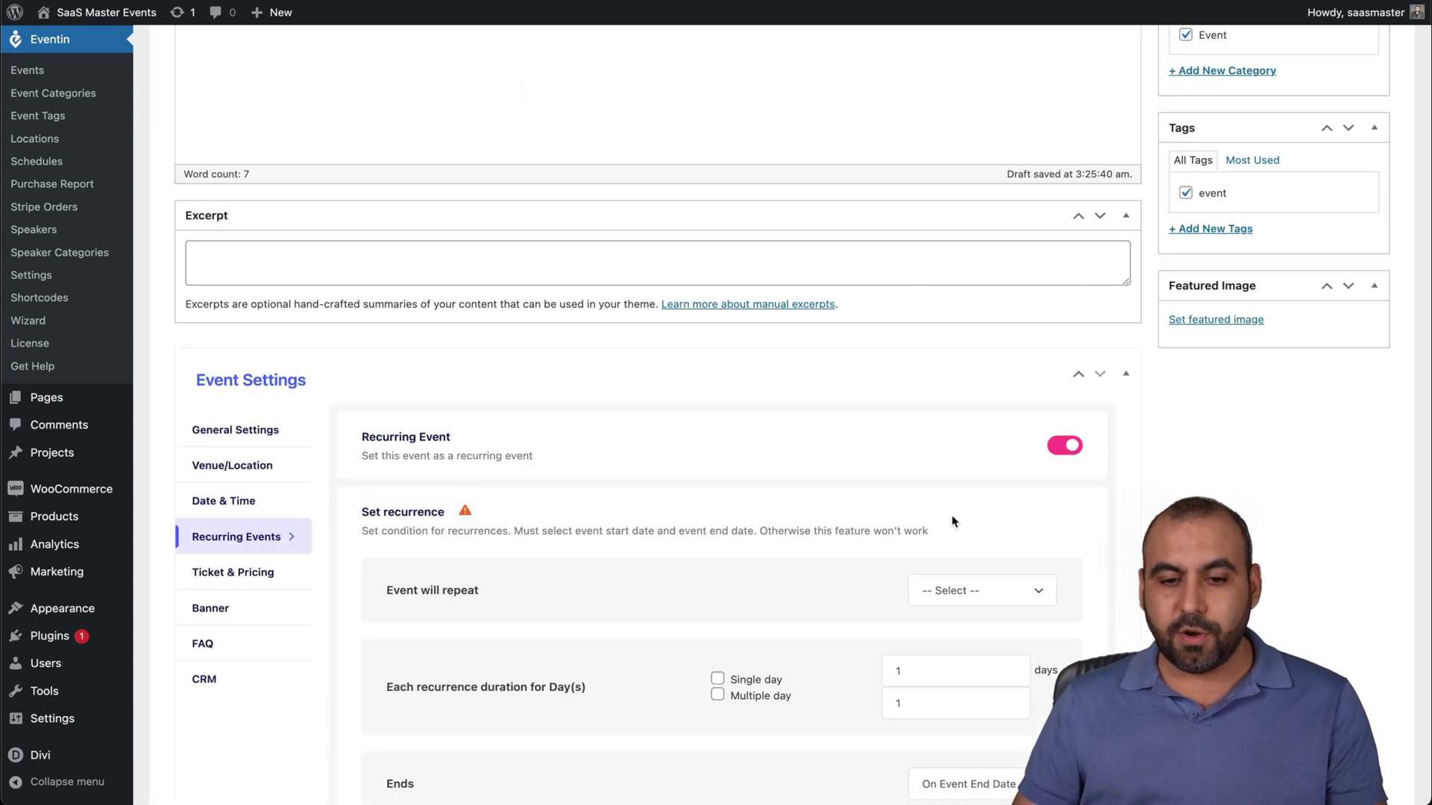
scroll(953, 521, "down", 3)
left_click(984, 432)
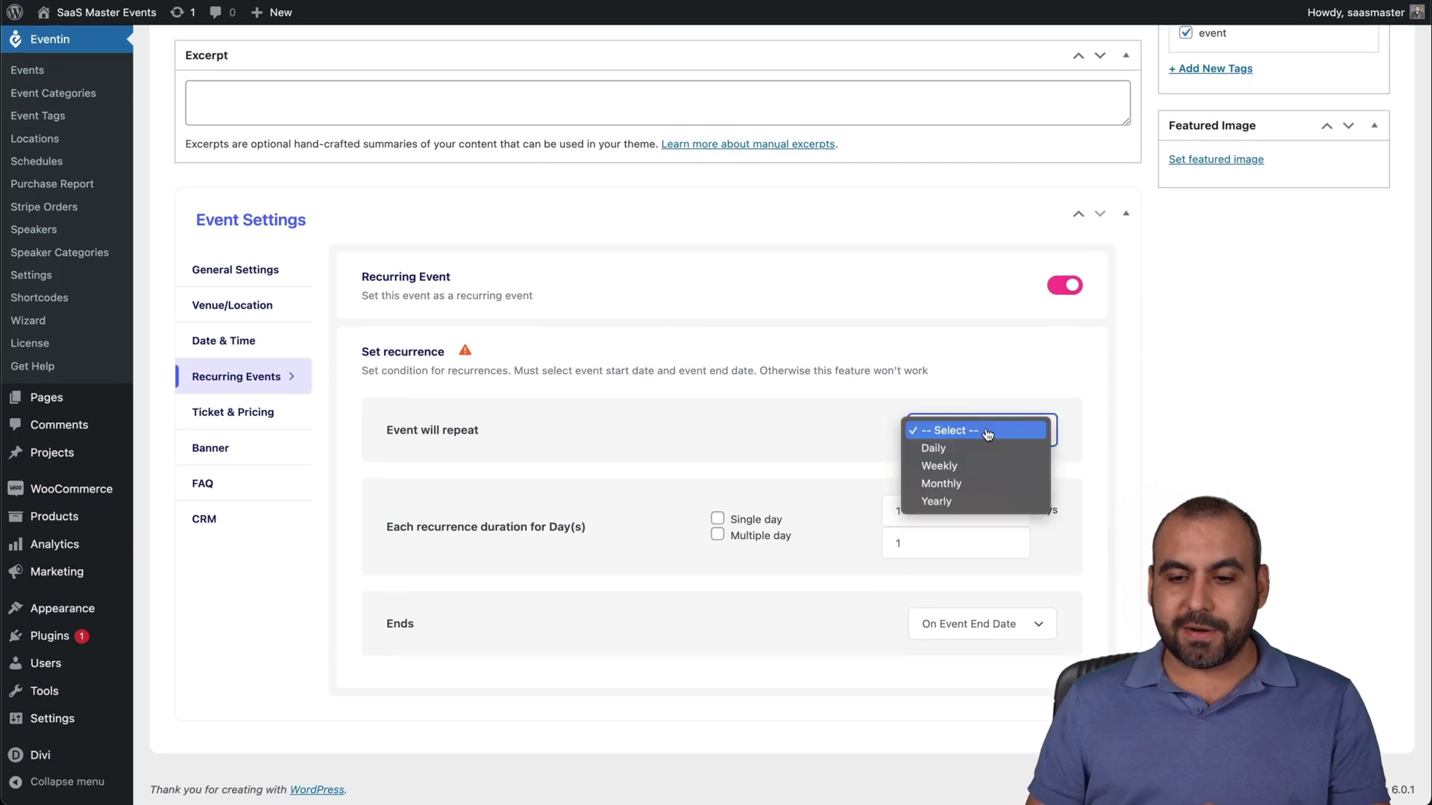
left_click(1074, 293)
left_click(1067, 285)
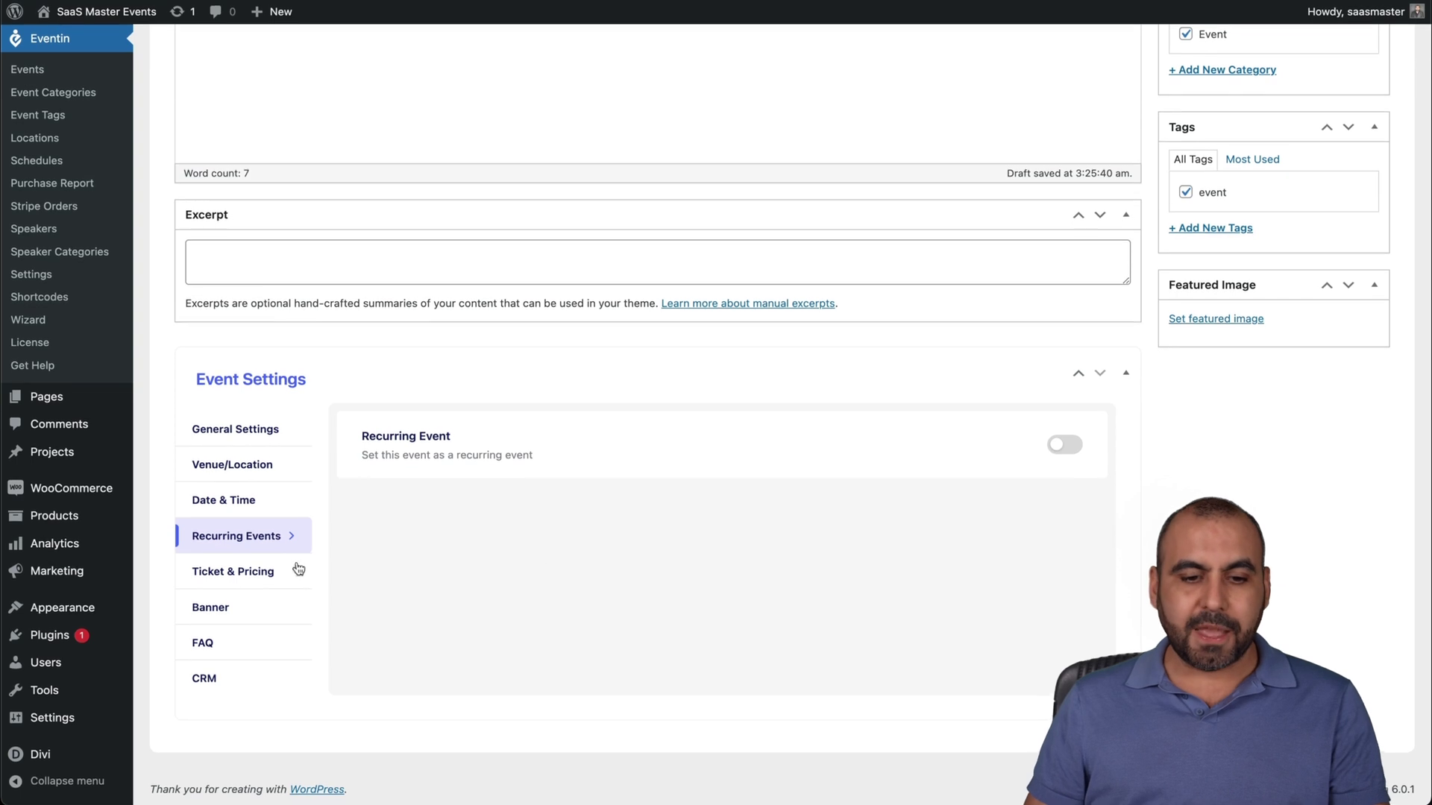
left_click(298, 569)
Fill Ticket Variation 1 as Free with price 0 and 1–2 per order
scroll(505, 568, "down", 4)
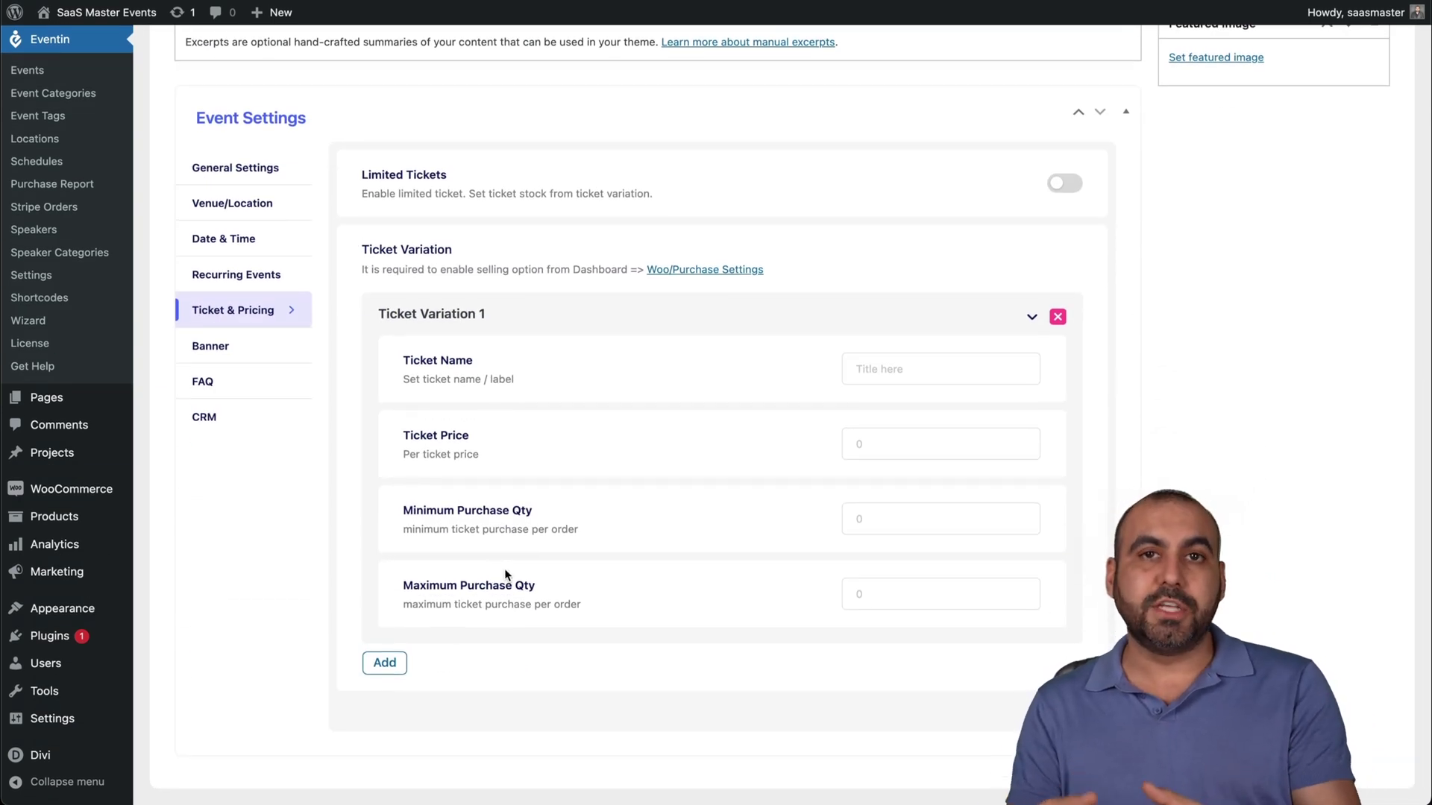
left_click(912, 370)
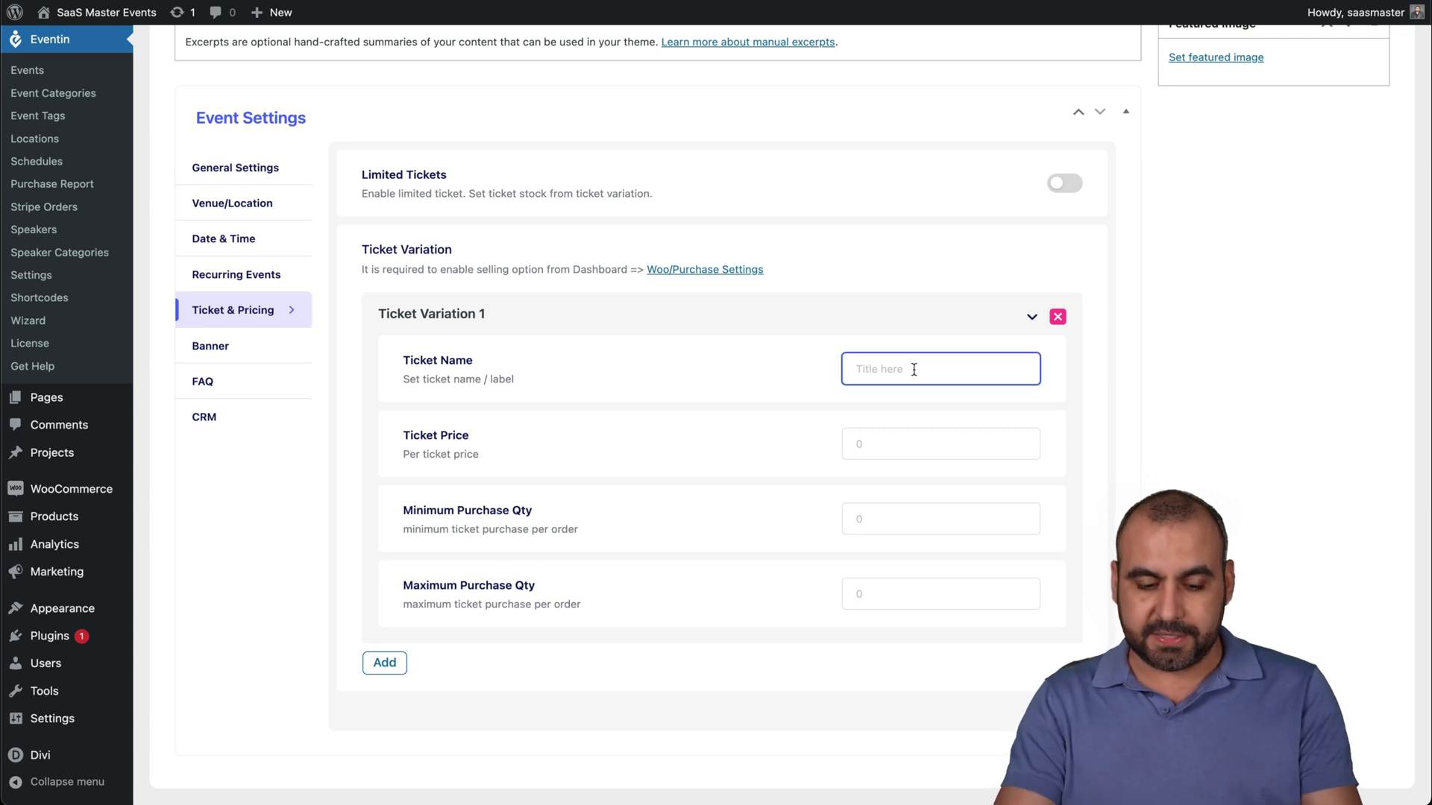
left_click(891, 447)
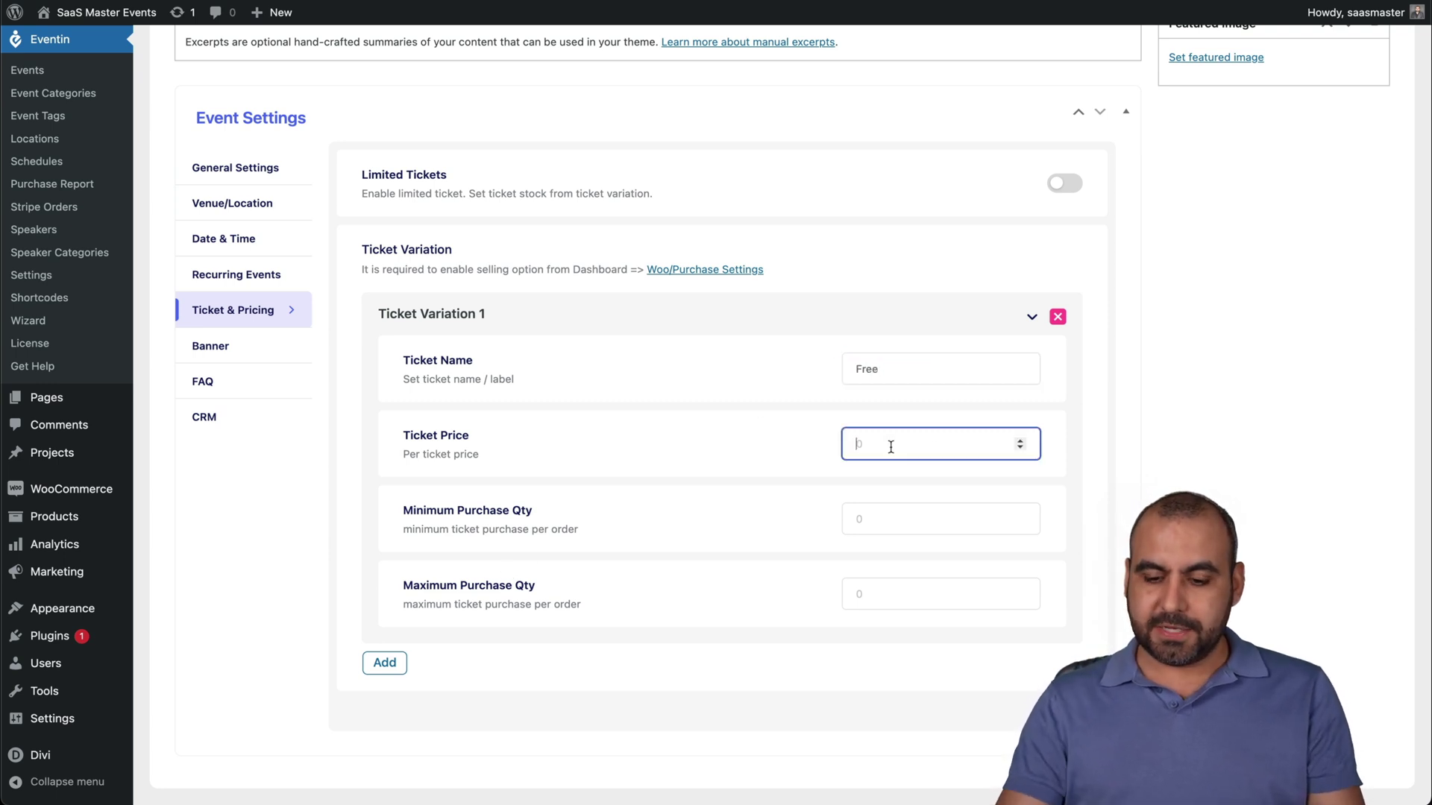
left_click(687, 508)
left_click(936, 514)
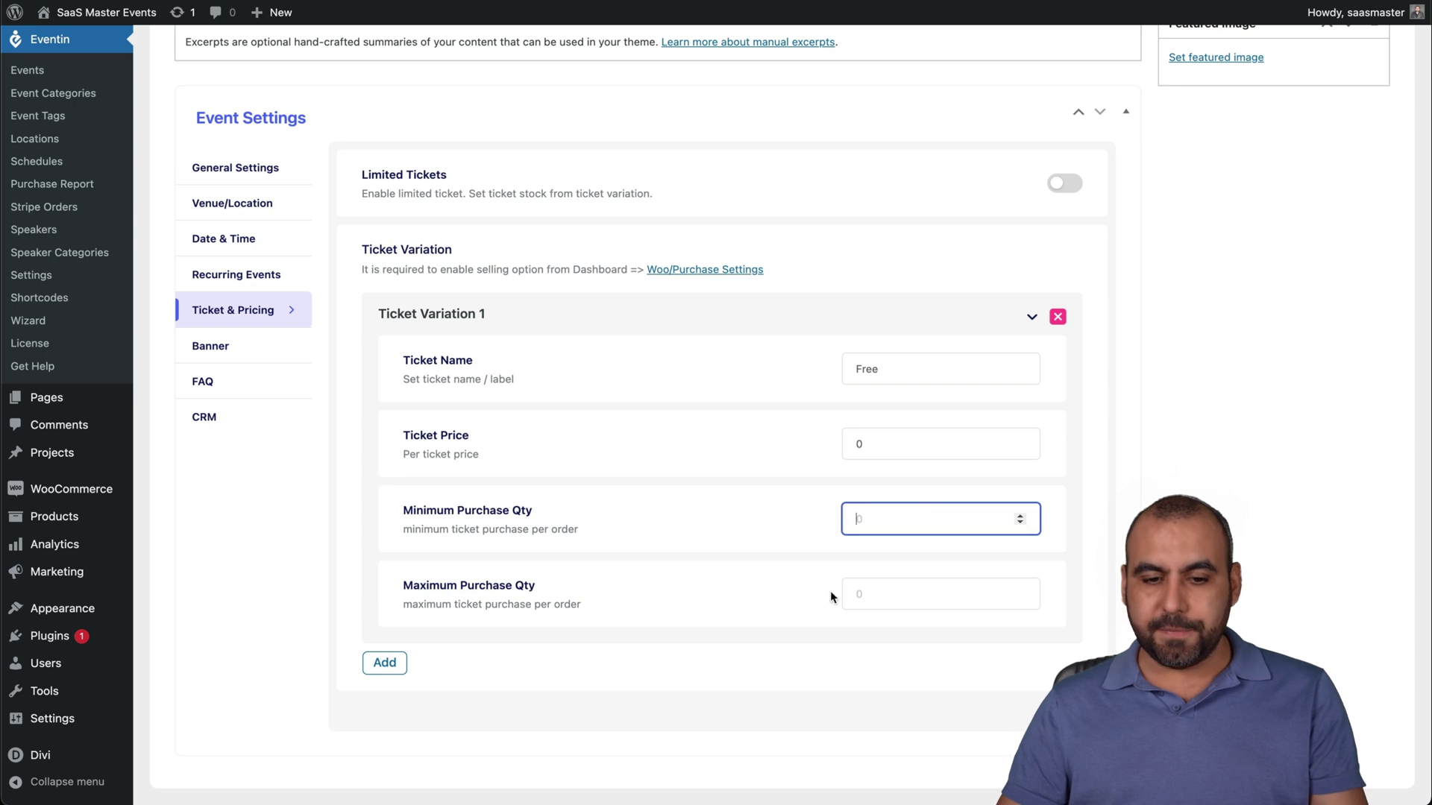
left_click(887, 592)
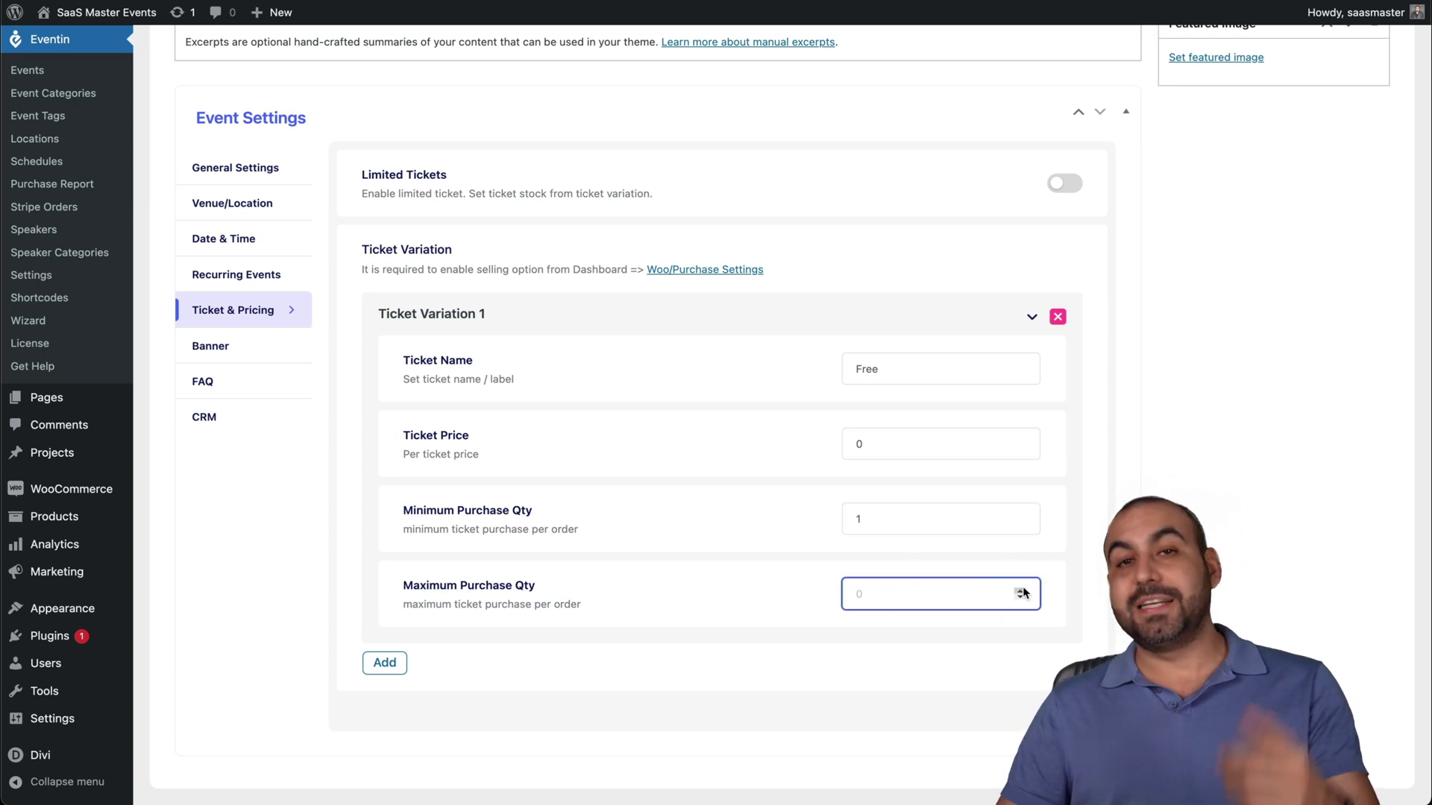
left_click(857, 662)
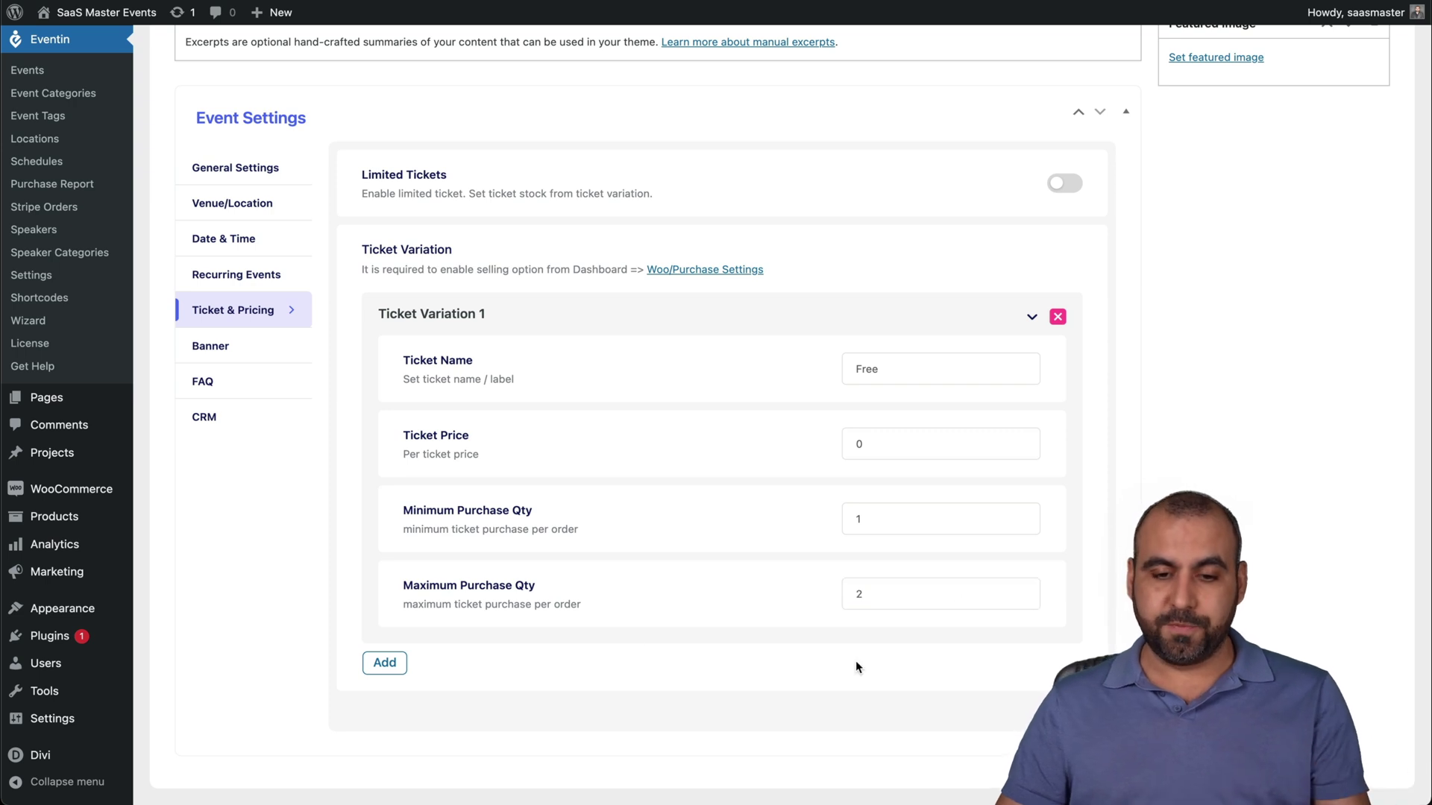
Add a second ticket variation named VIP
left_click(385, 663)
scroll(655, 634, "down", 2)
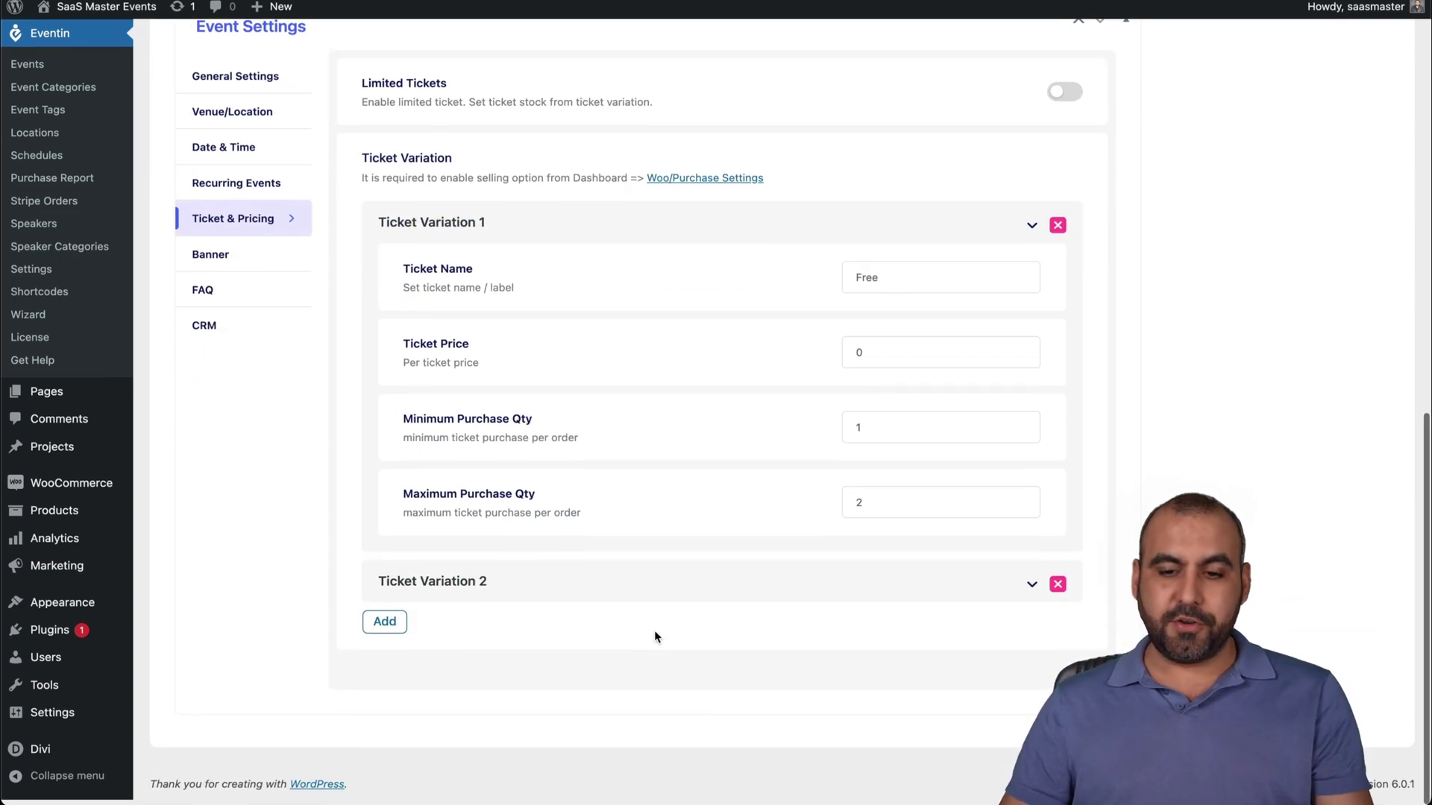
left_click(1014, 602)
scroll(754, 485, "down", 2)
left_click(910, 259)
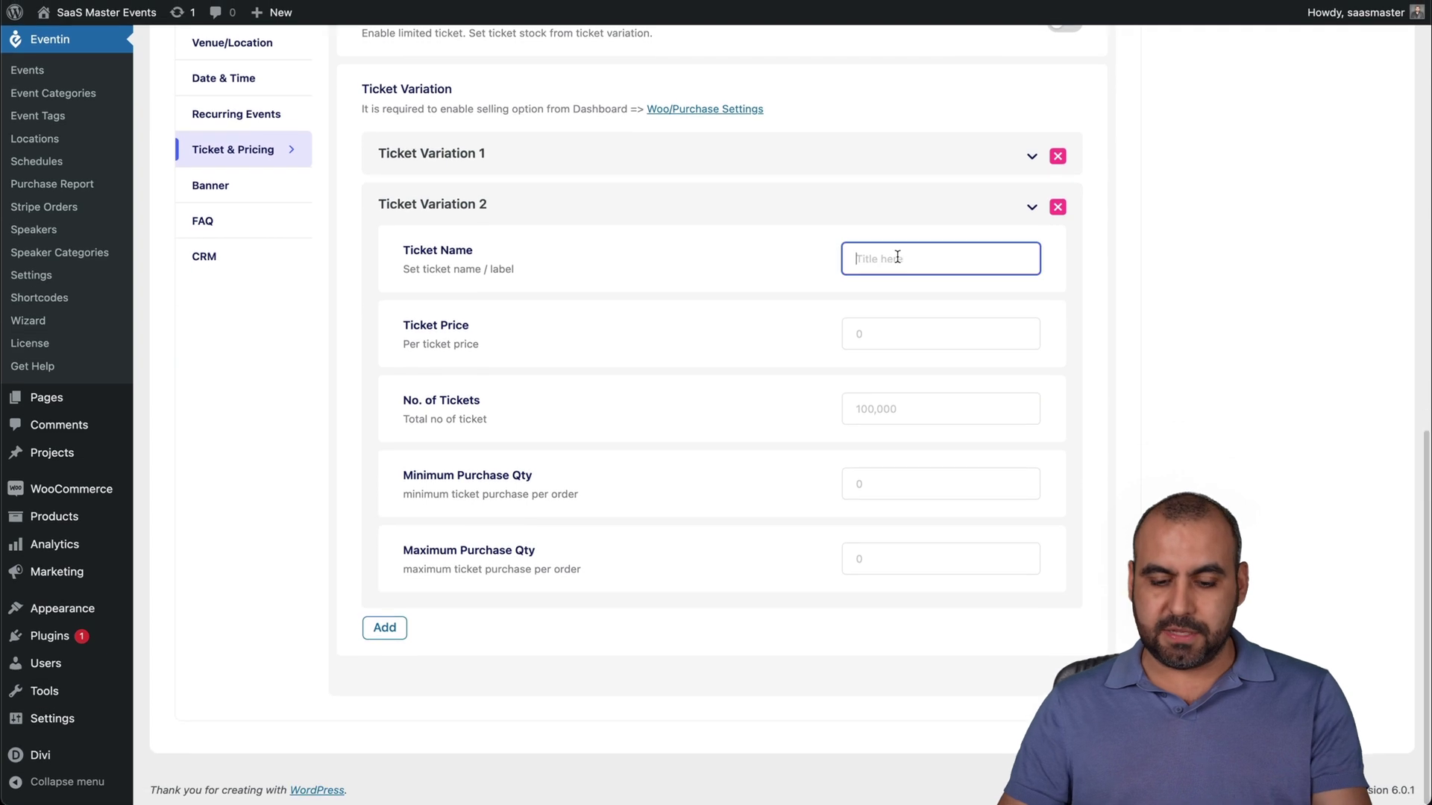
type("VIP")
Give the VIP ticket price 100, 1000 available, and 1–100 per order
left_click(907, 327)
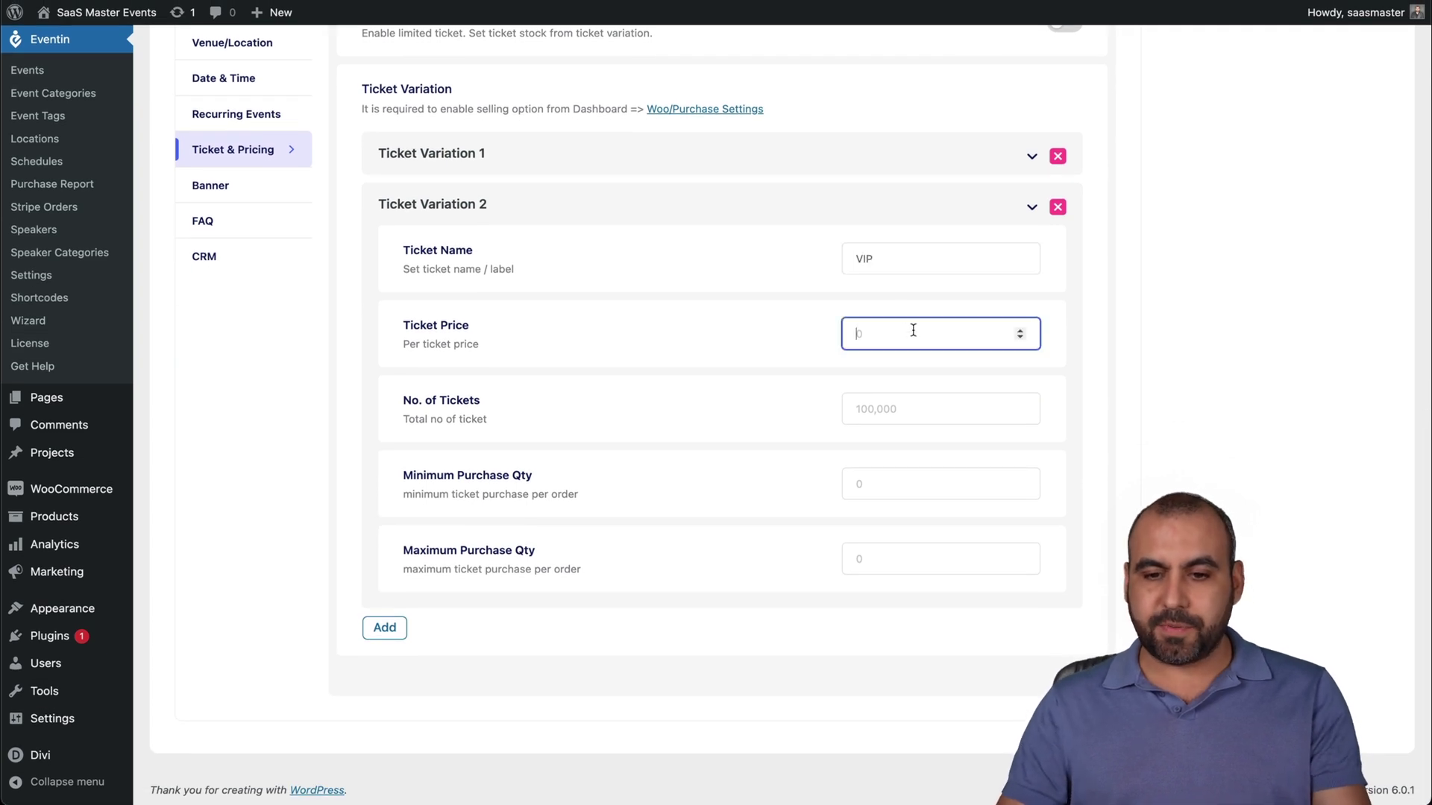
type("10")
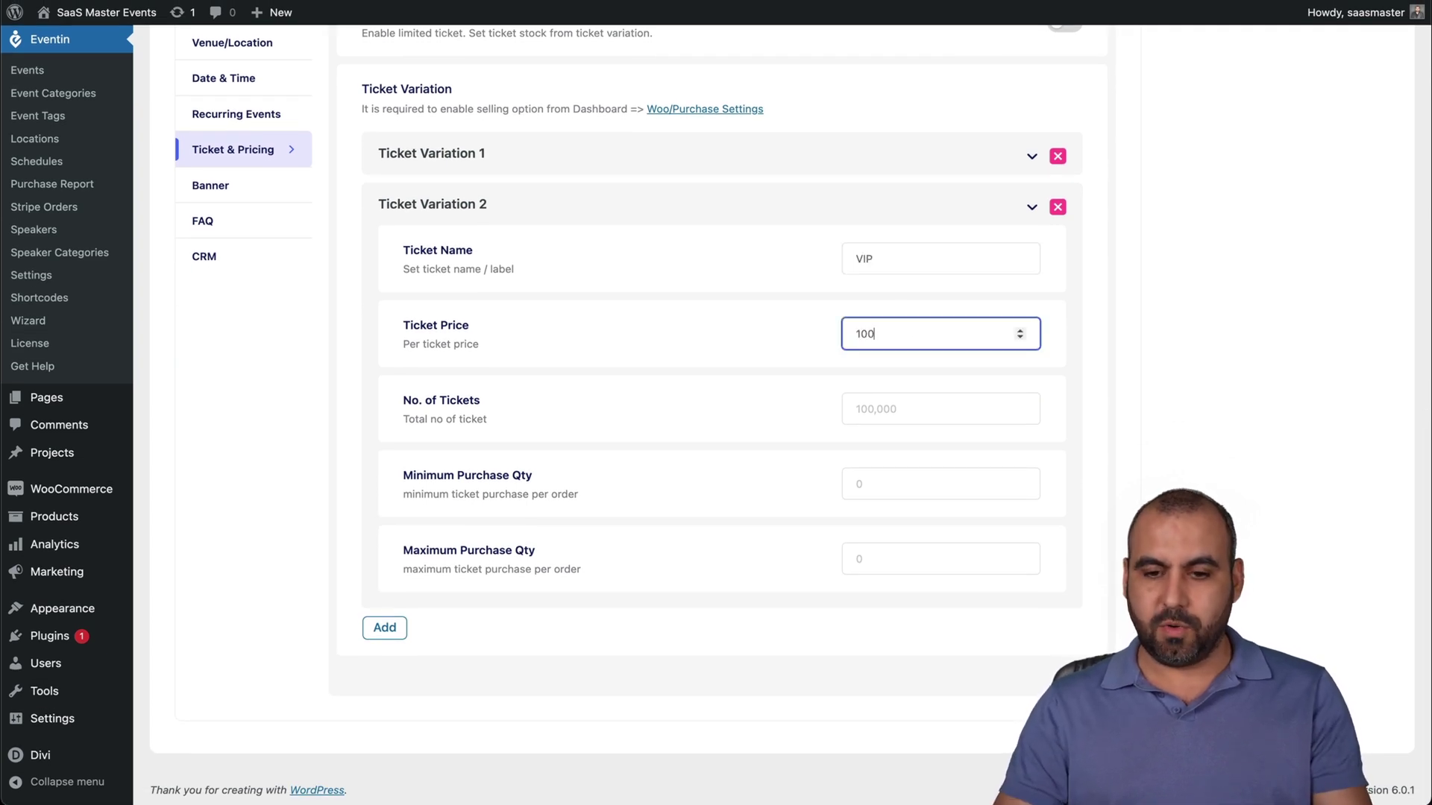
type("0")
left_click(871, 412)
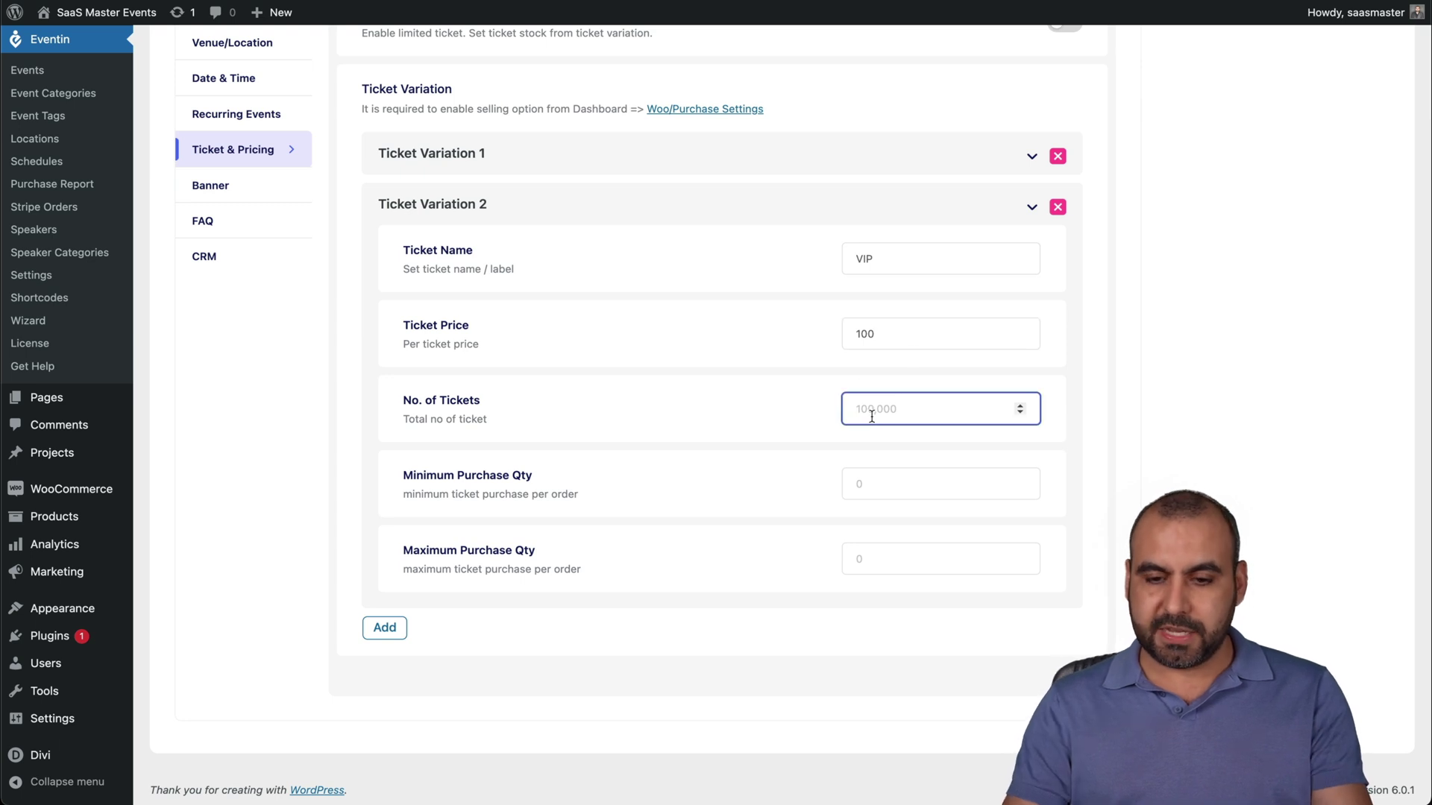
left_click(922, 485)
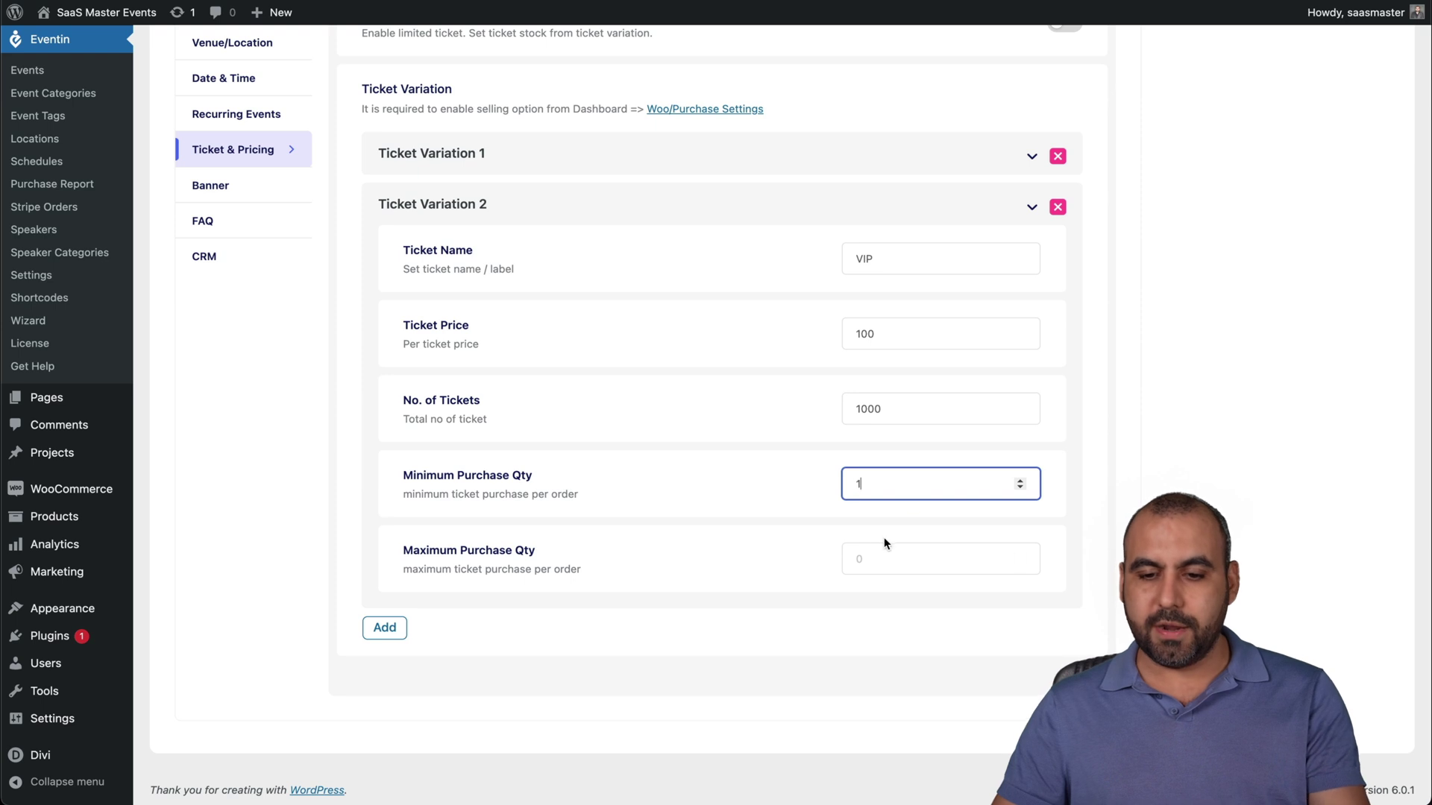
left_click(873, 554)
left_click(697, 617)
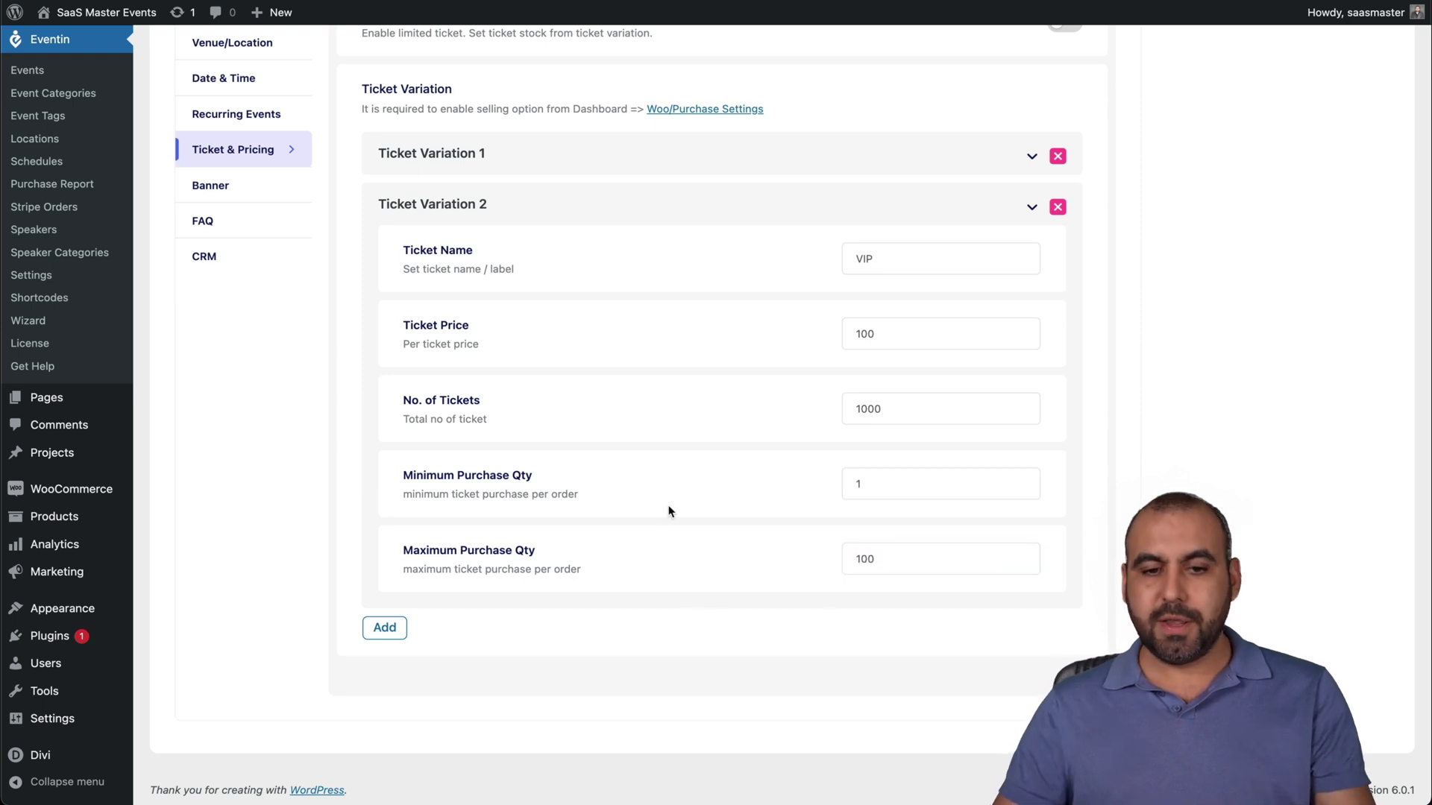
scroll(499, 701, "up", 3)
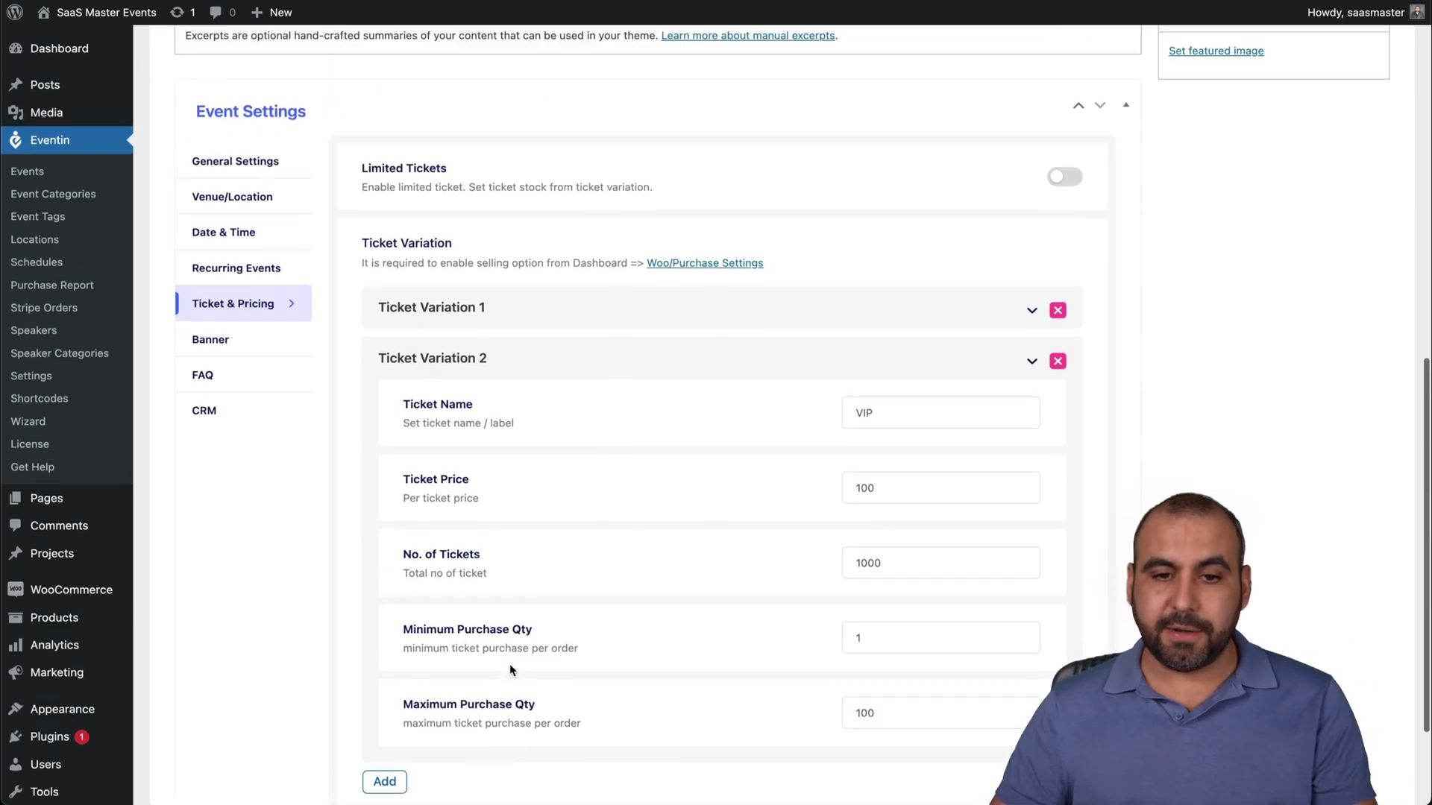
left_click(212, 380)
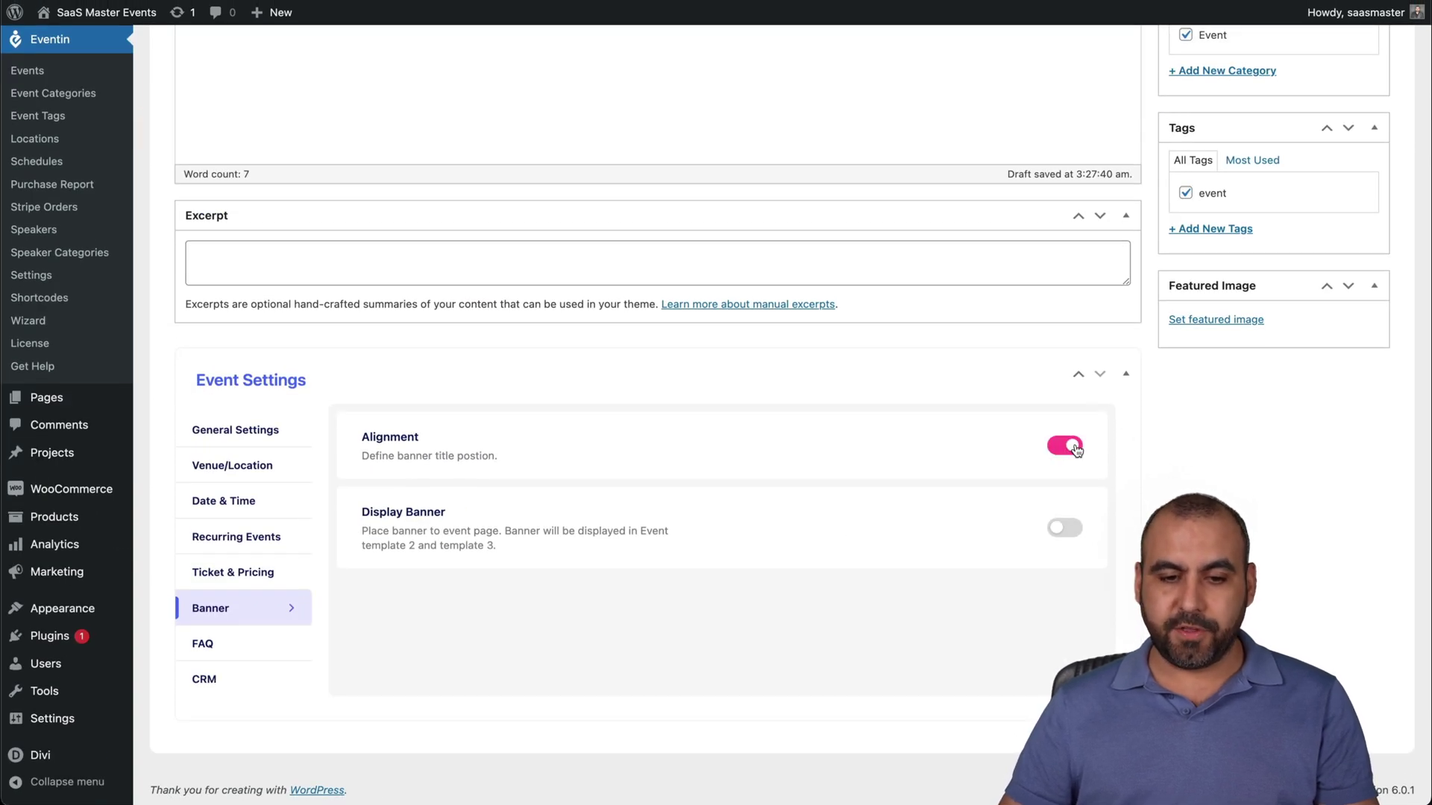
Publish Expo 2022 and view its live page with Free ($0) and VIP ($100) tickets
left_click(237, 640)
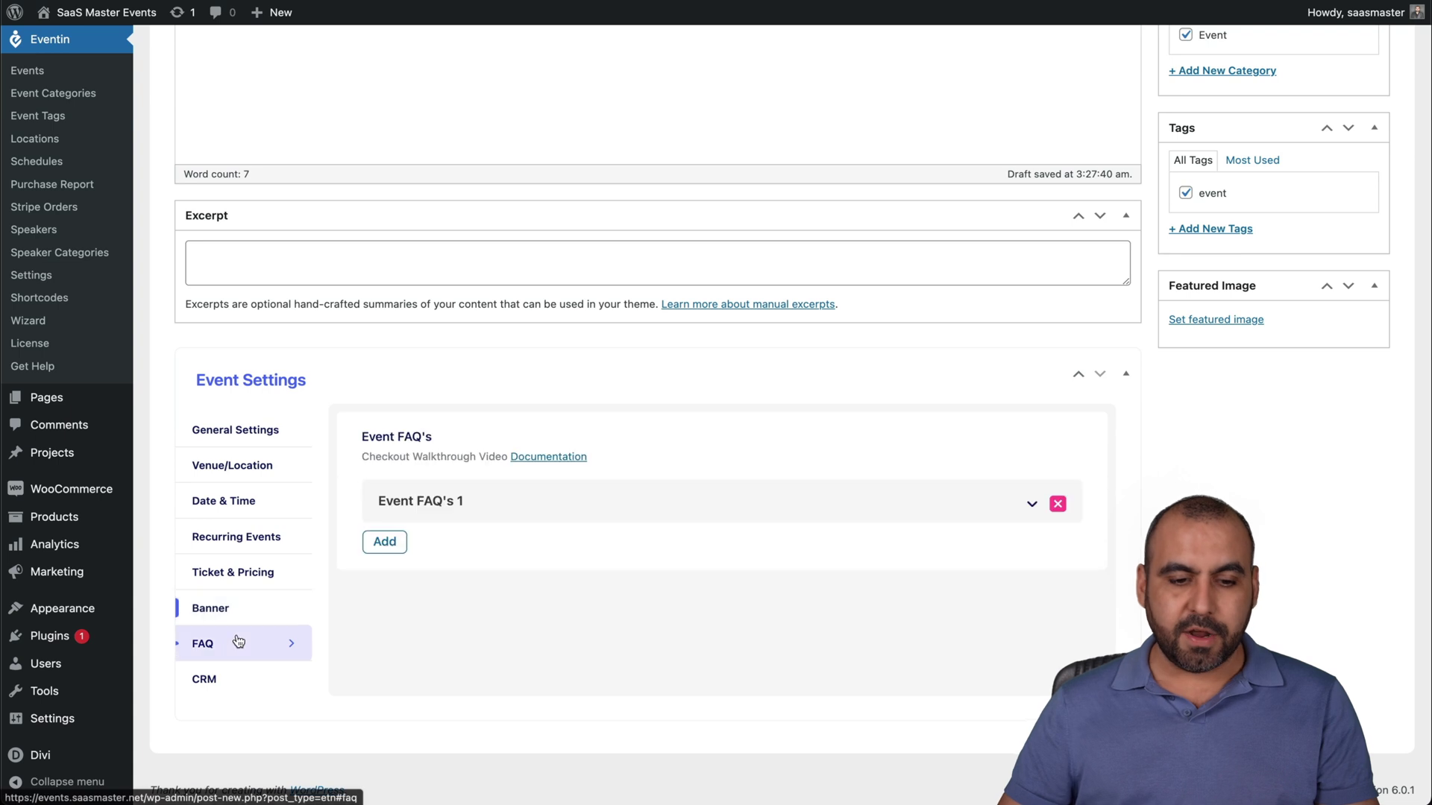
left_click(241, 680)
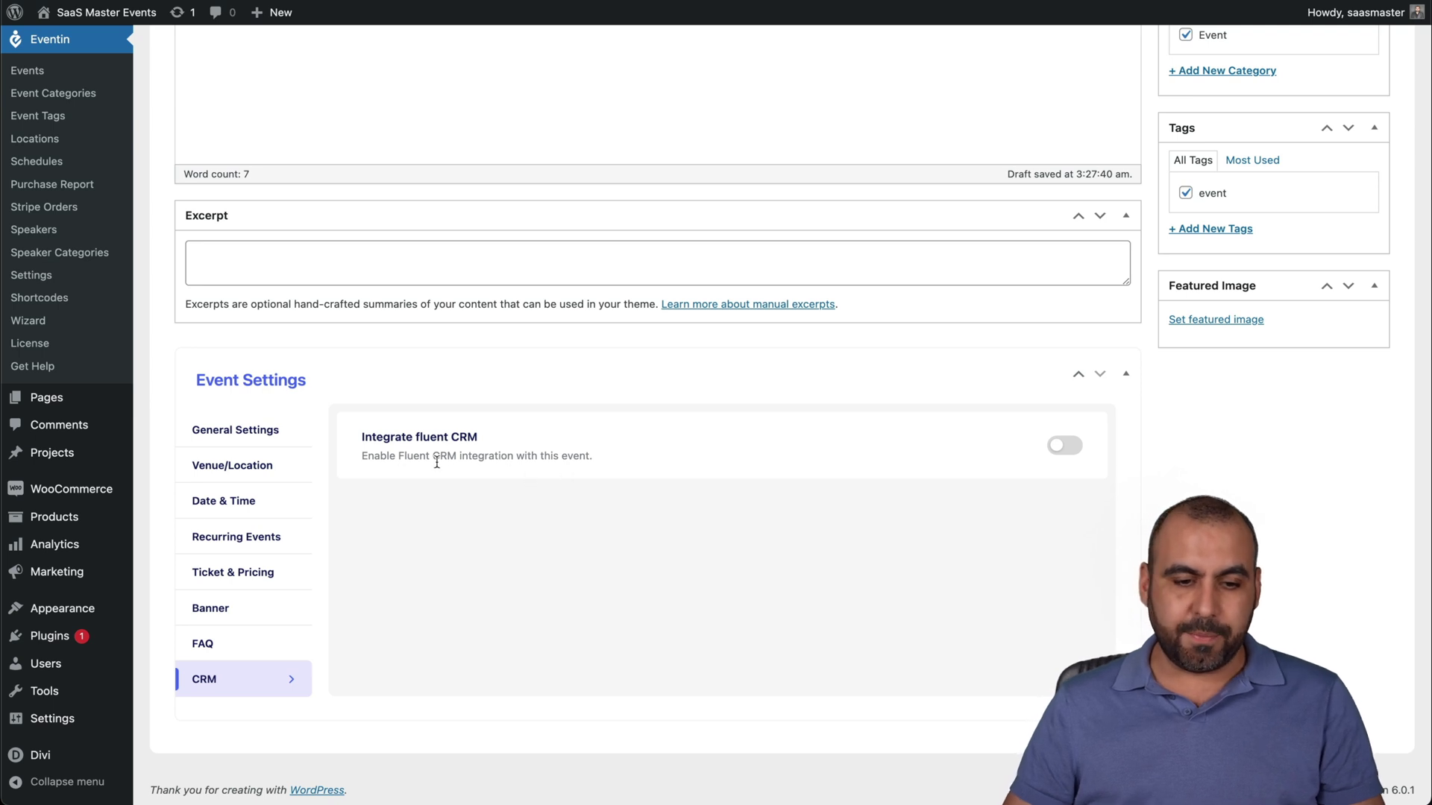
left_click(264, 430)
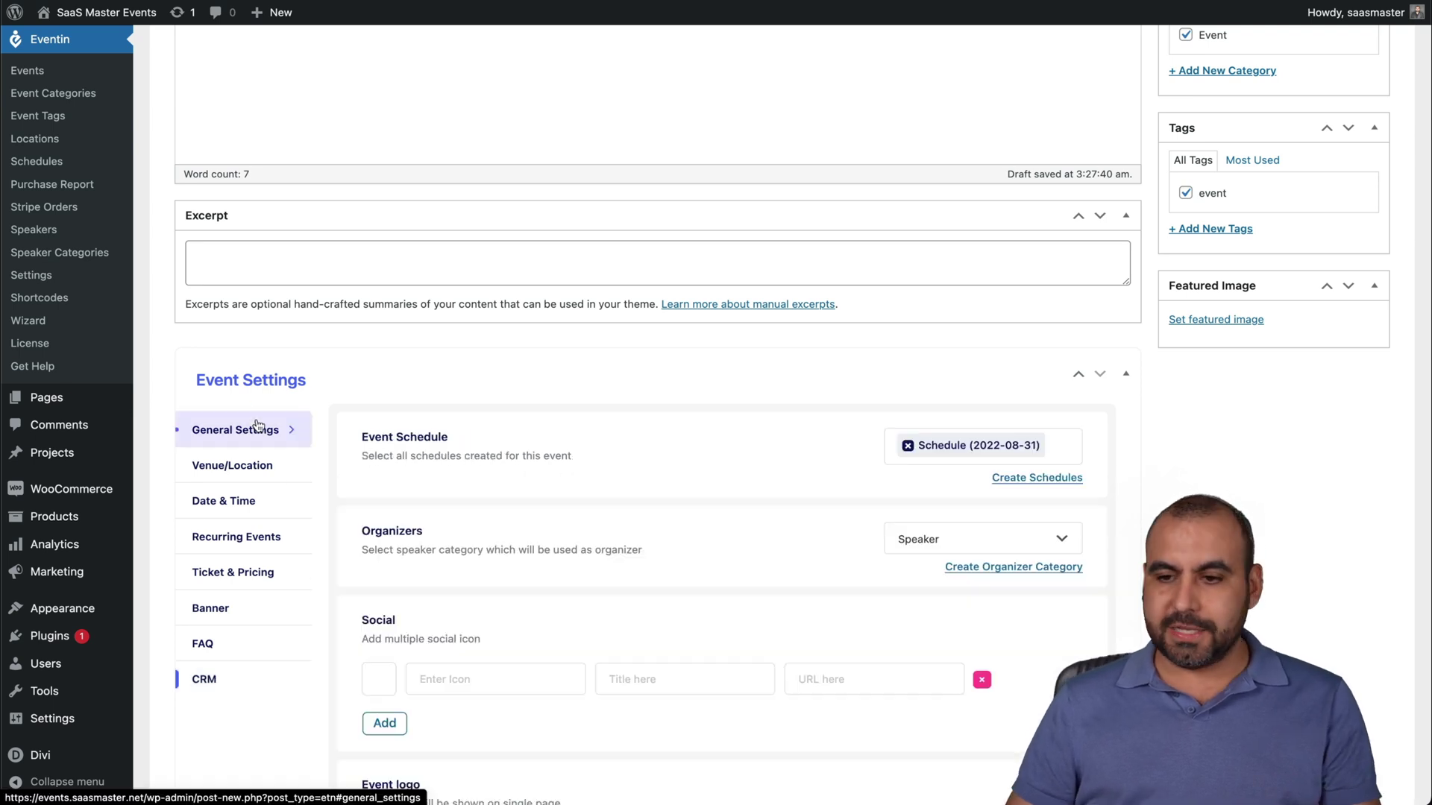
scroll(866, 544, "up", 7)
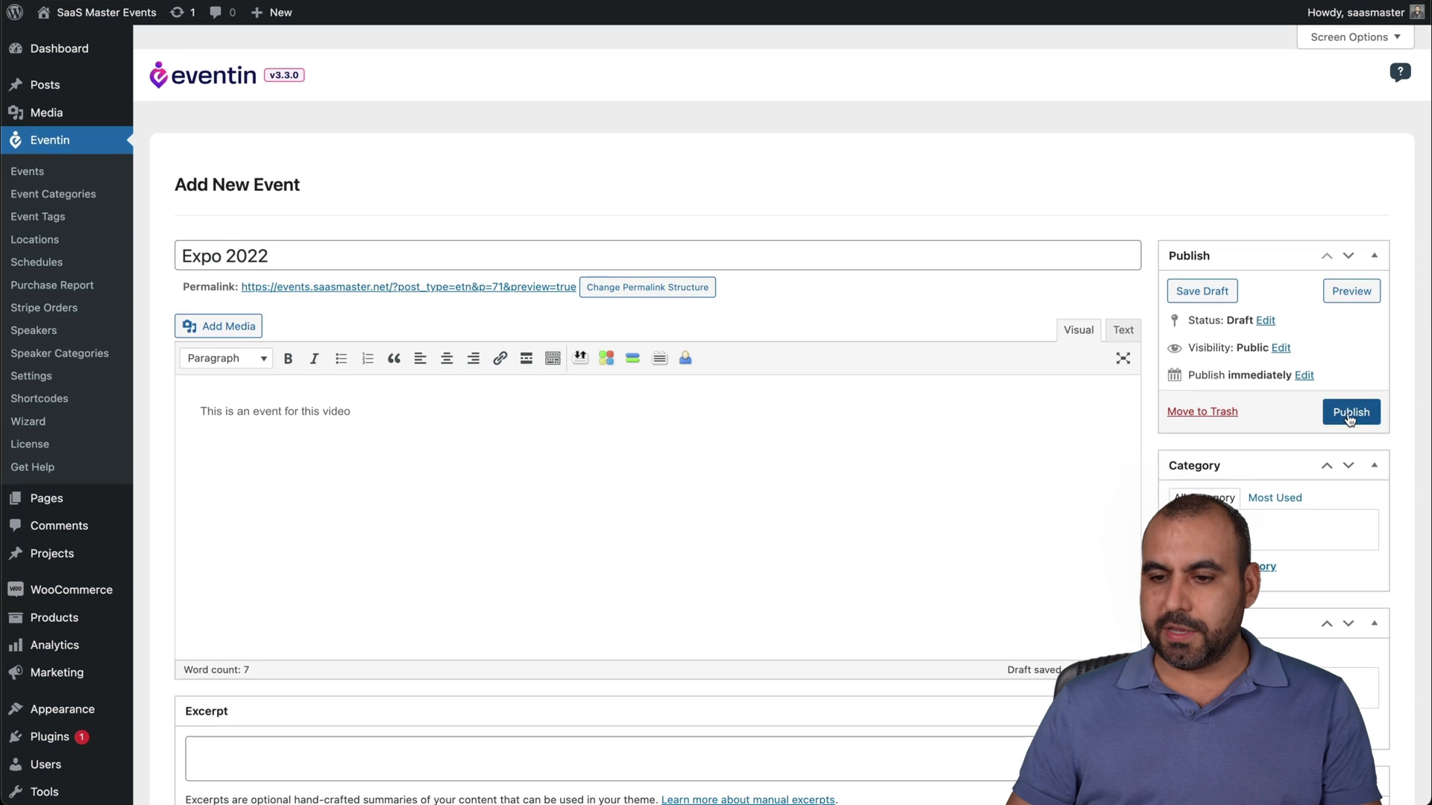
left_click(1351, 411)
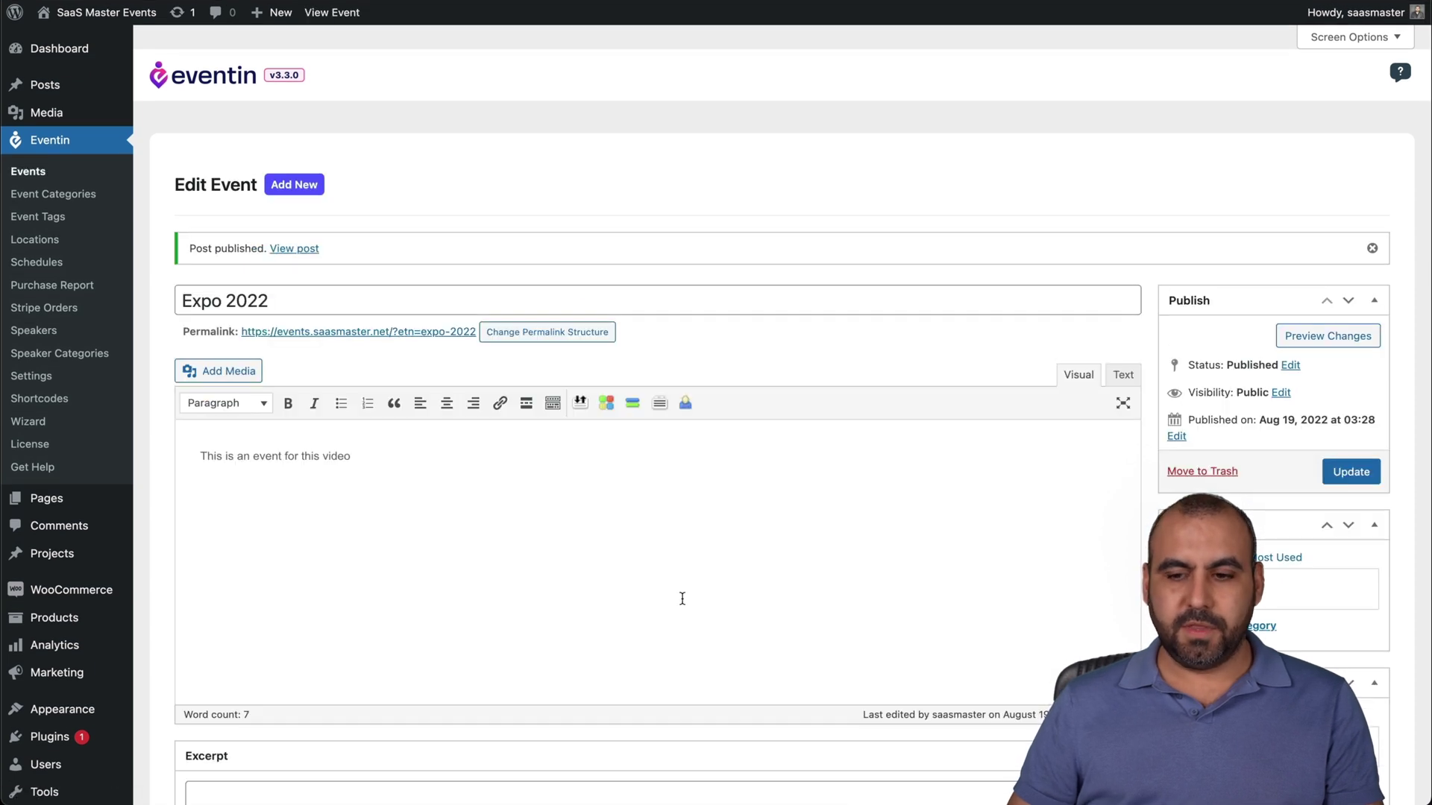
scroll(682, 599, "down", 1)
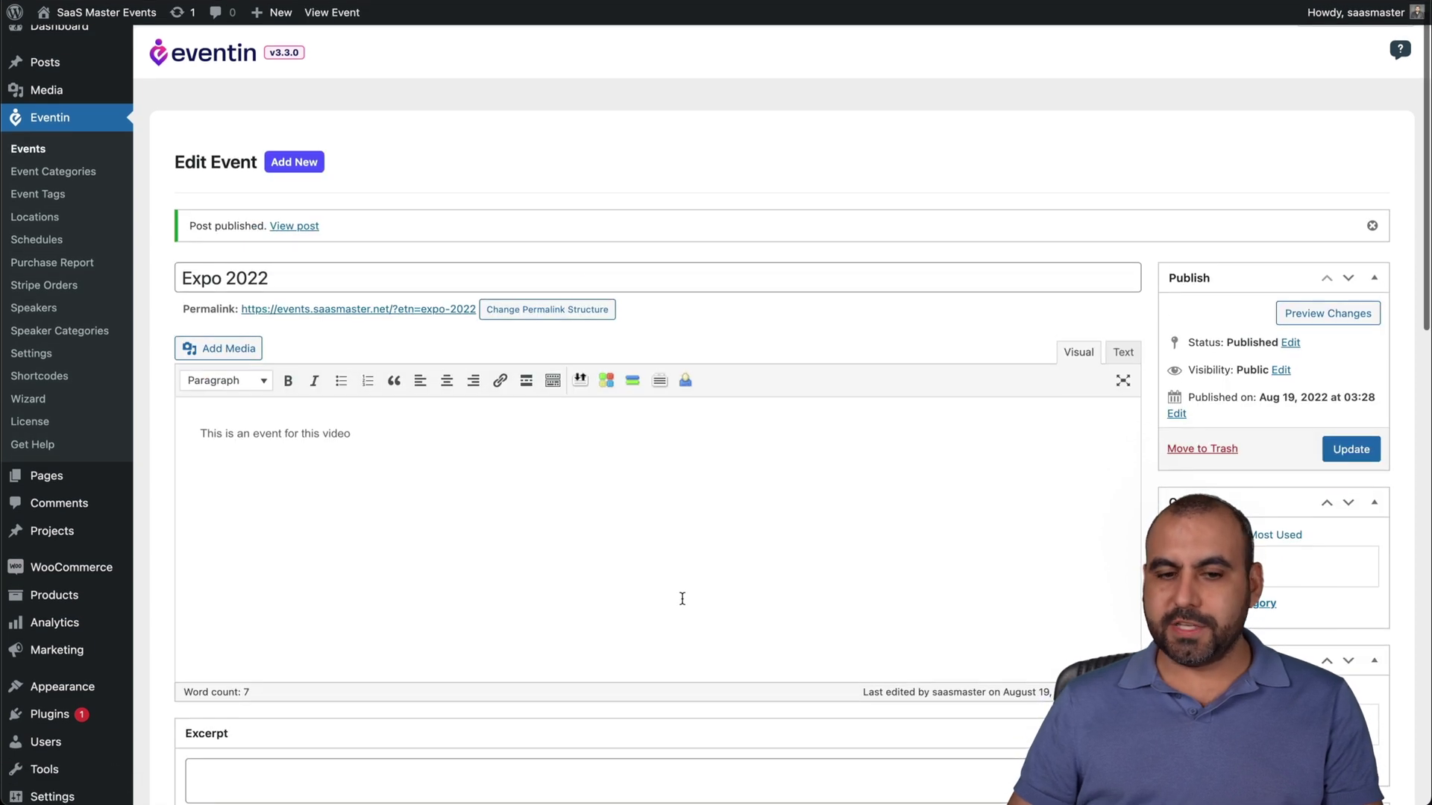
left_click(436, 317)
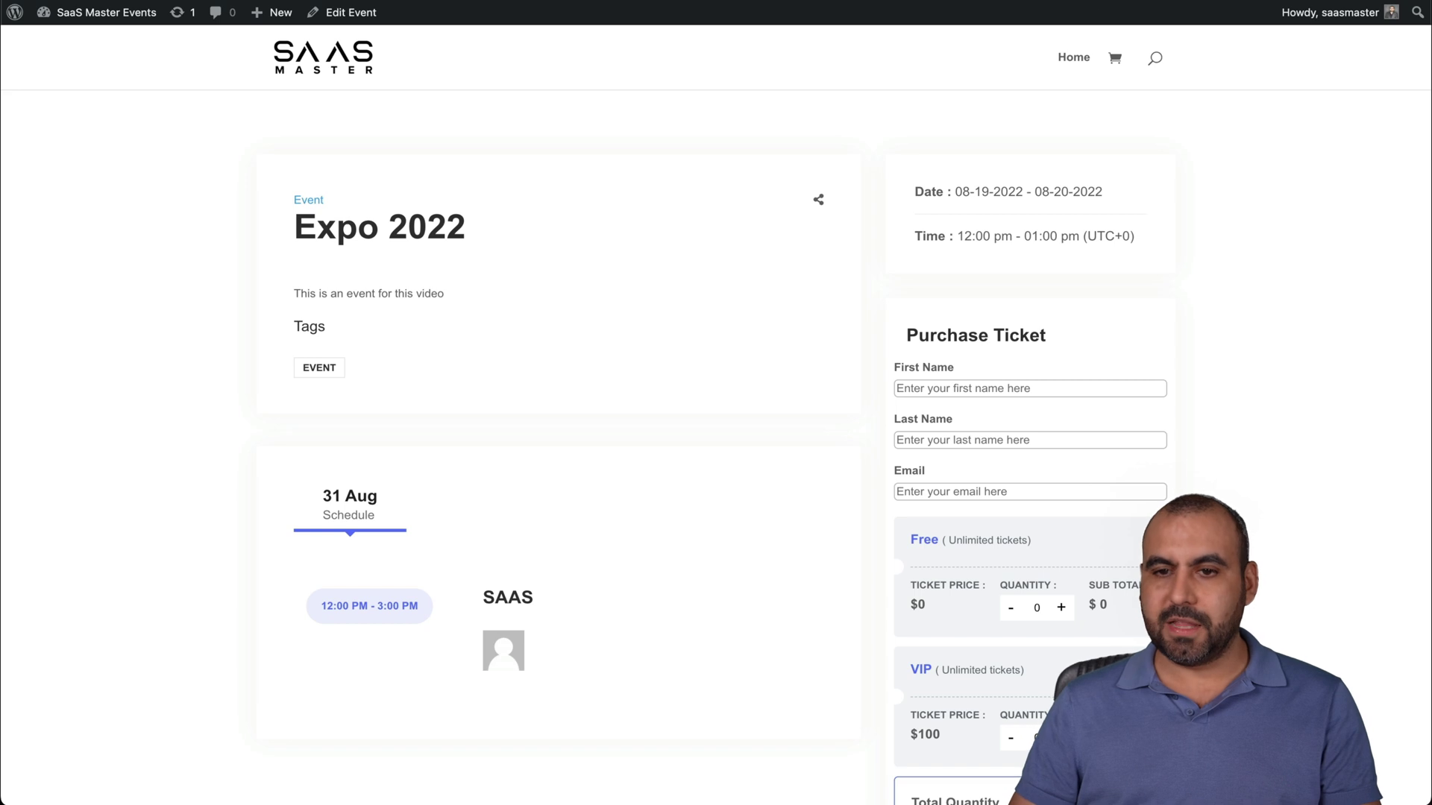
Set the animated-faces laptop picture as Expo 2022's featured image and update the event
key("alt+Left")
scroll(1062, 297, "down", 5)
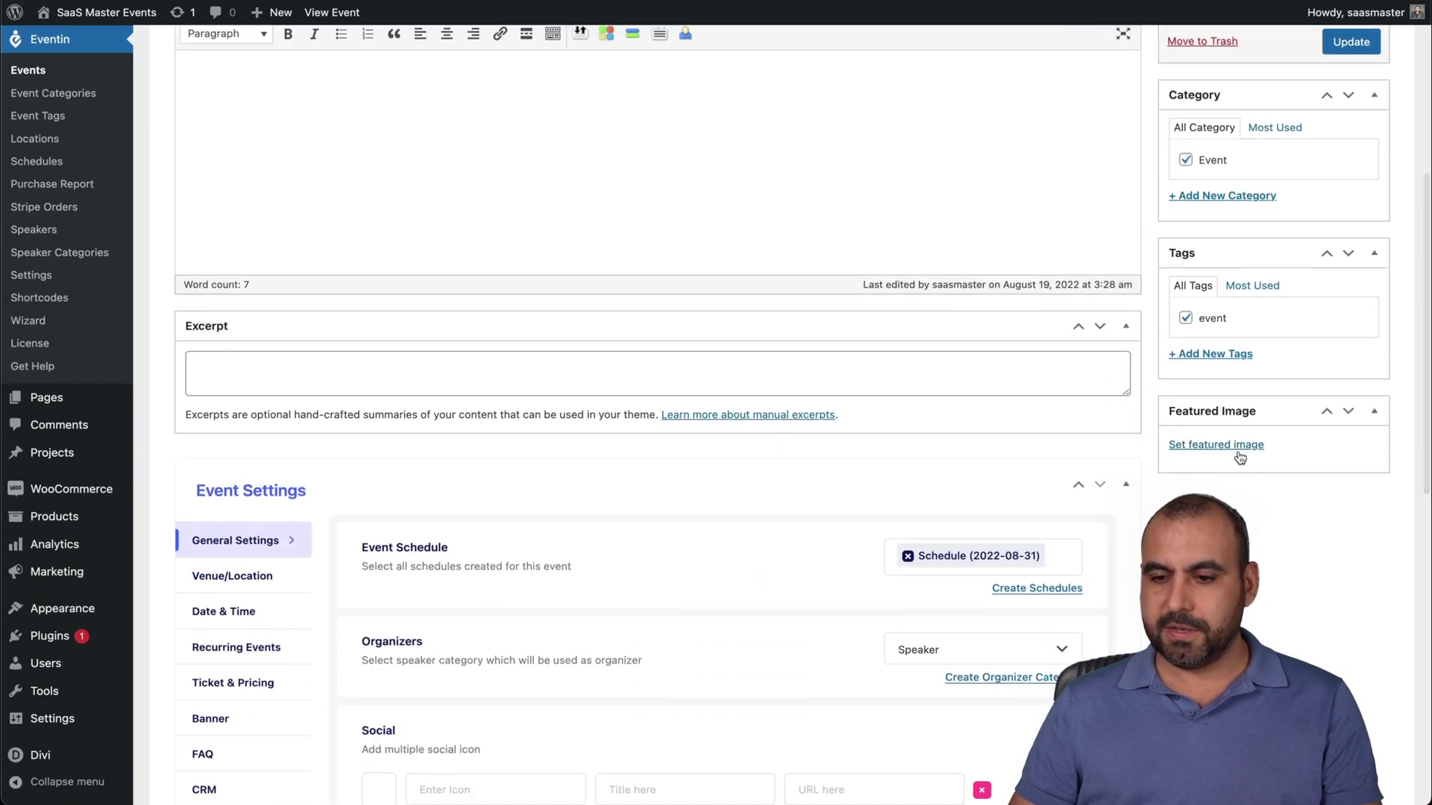
left_click(1238, 447)
left_click(95, 214)
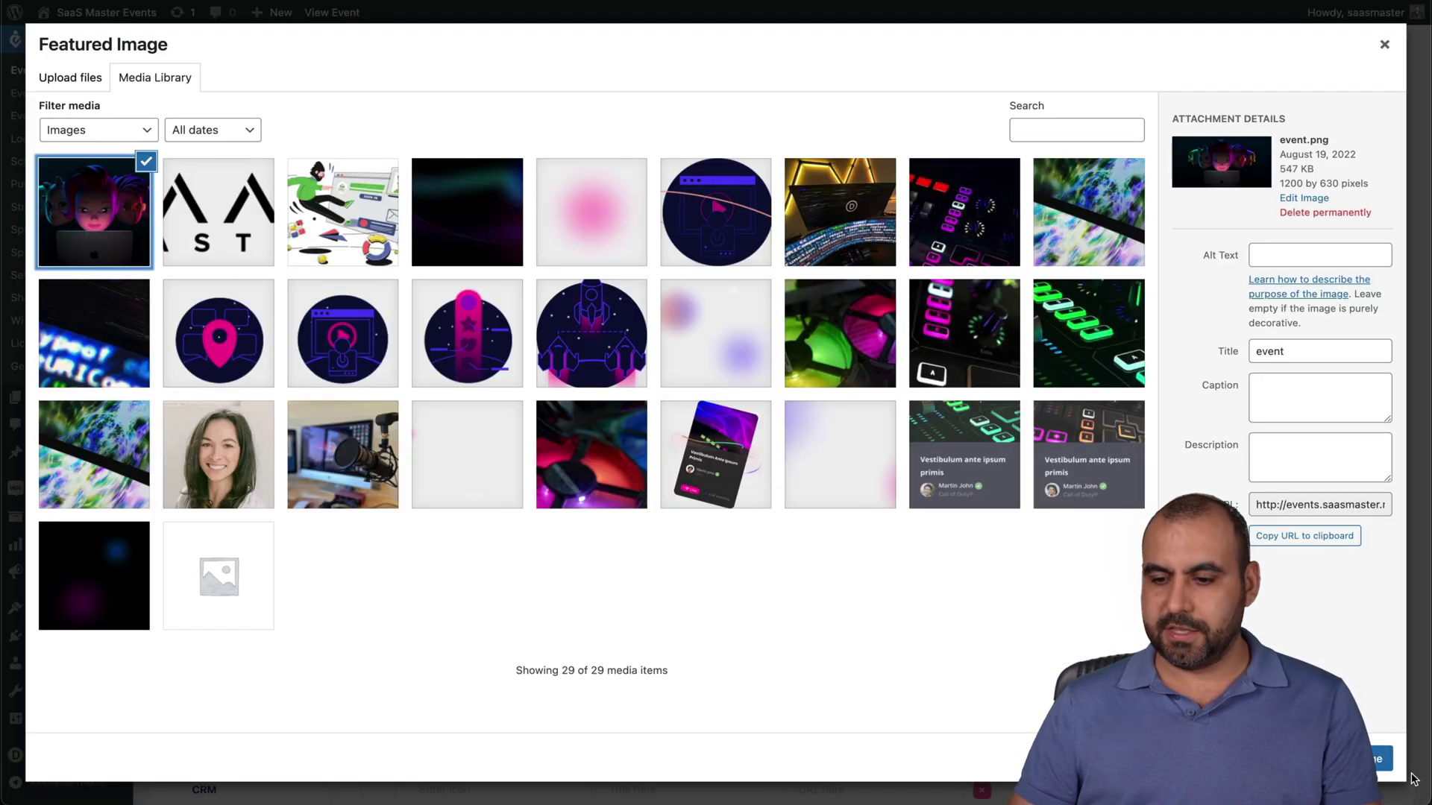
key("Escape")
left_click(1343, 47)
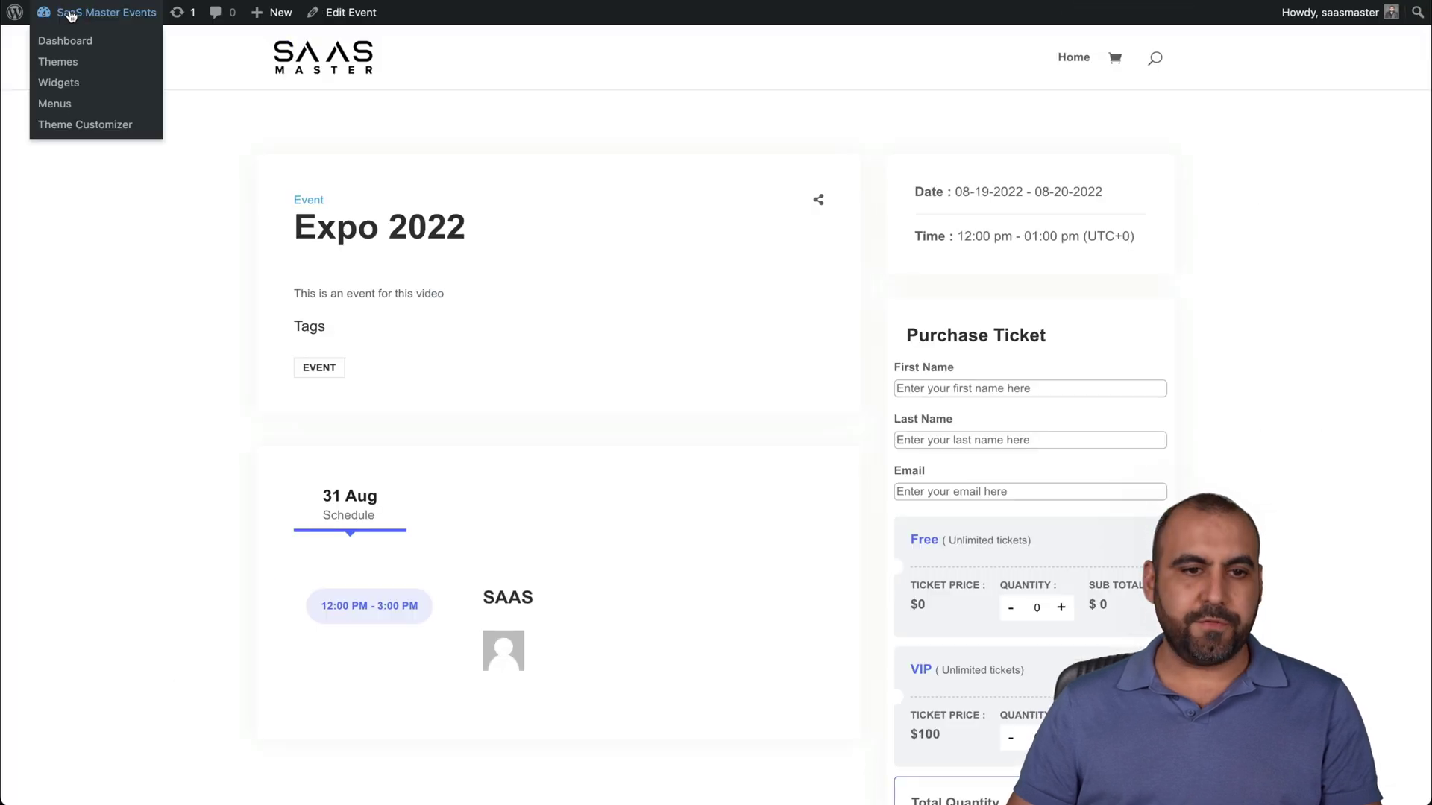
scroll(563, 646, "down", 8)
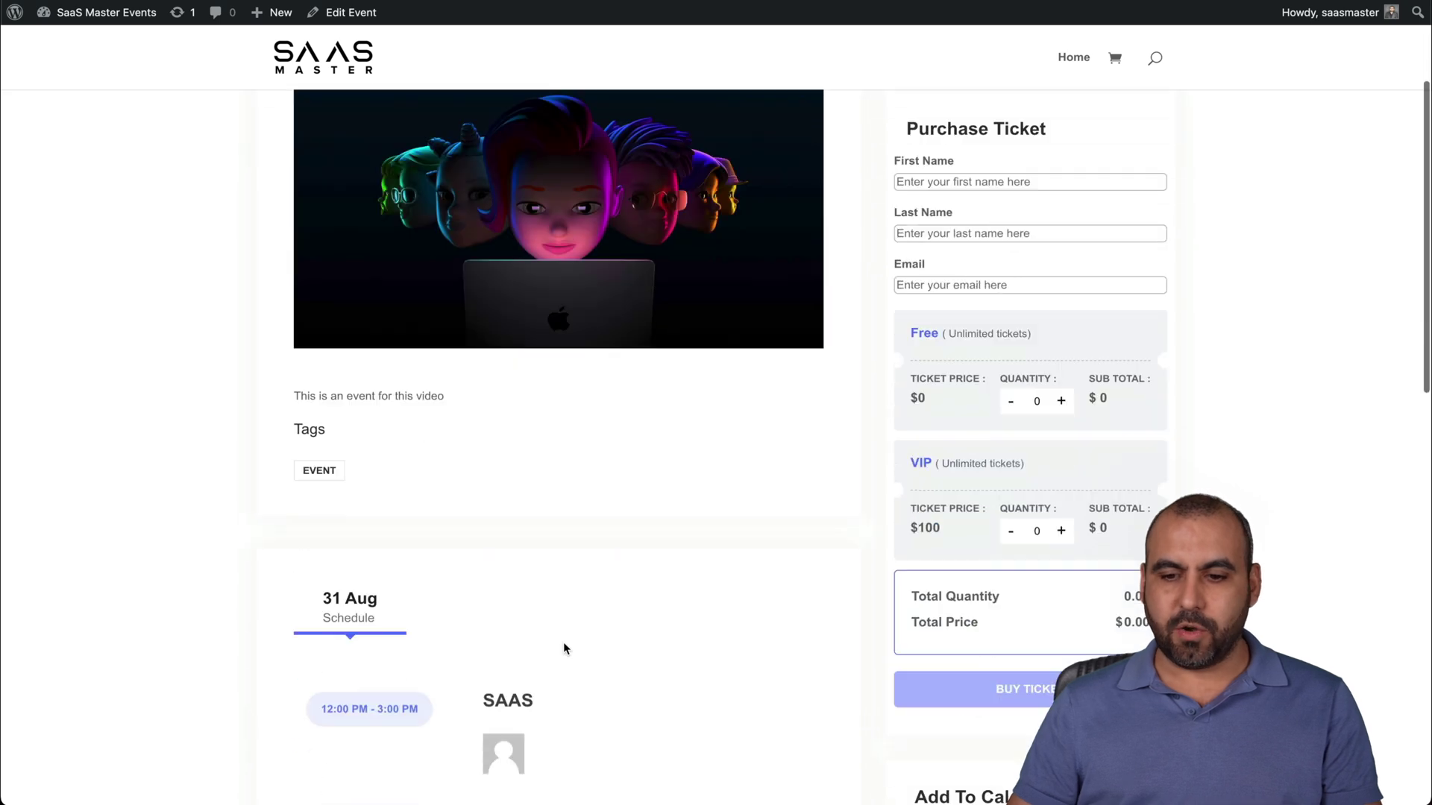
scroll(564, 648, "up", 8)
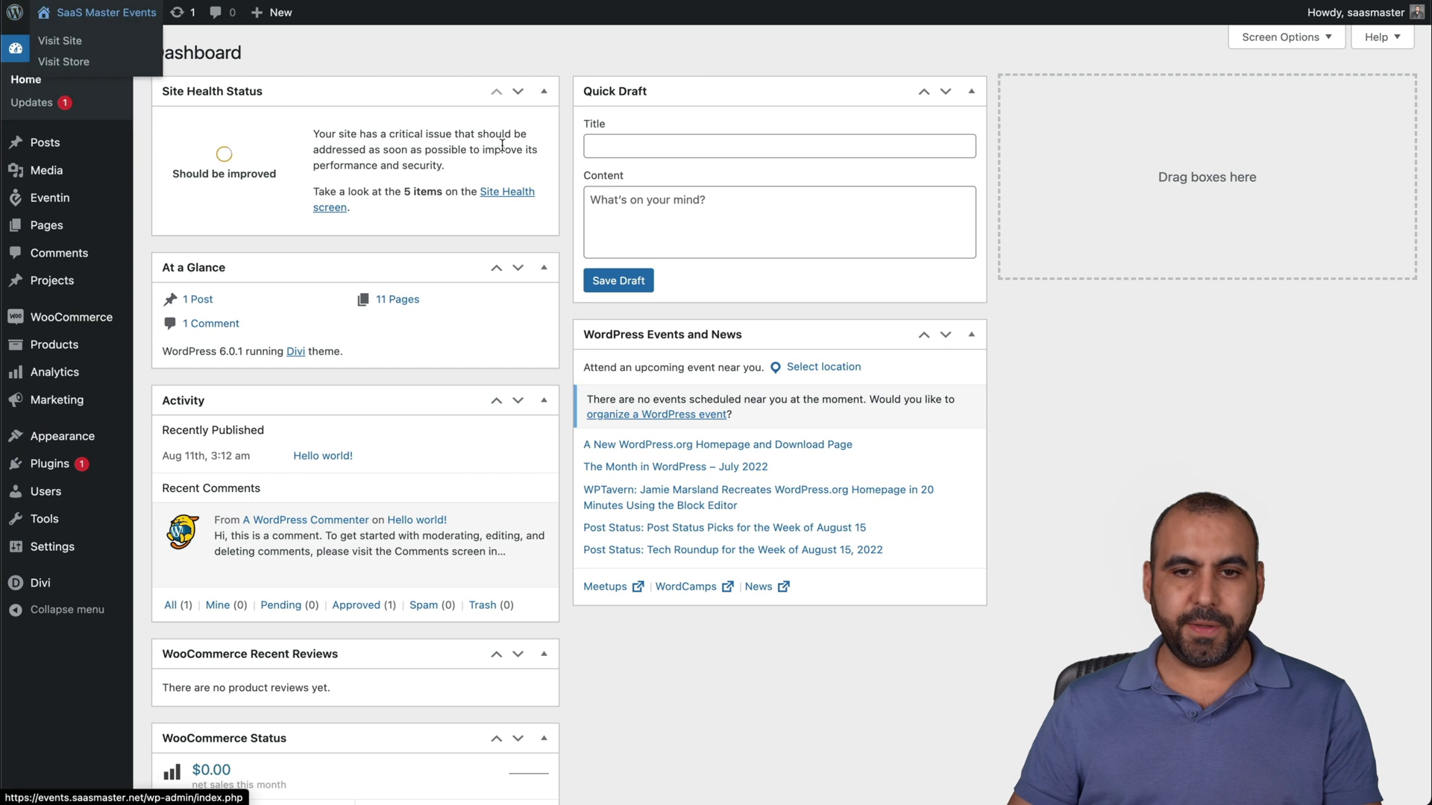
Visit the public site and browse its events listing page
left_click(56, 36)
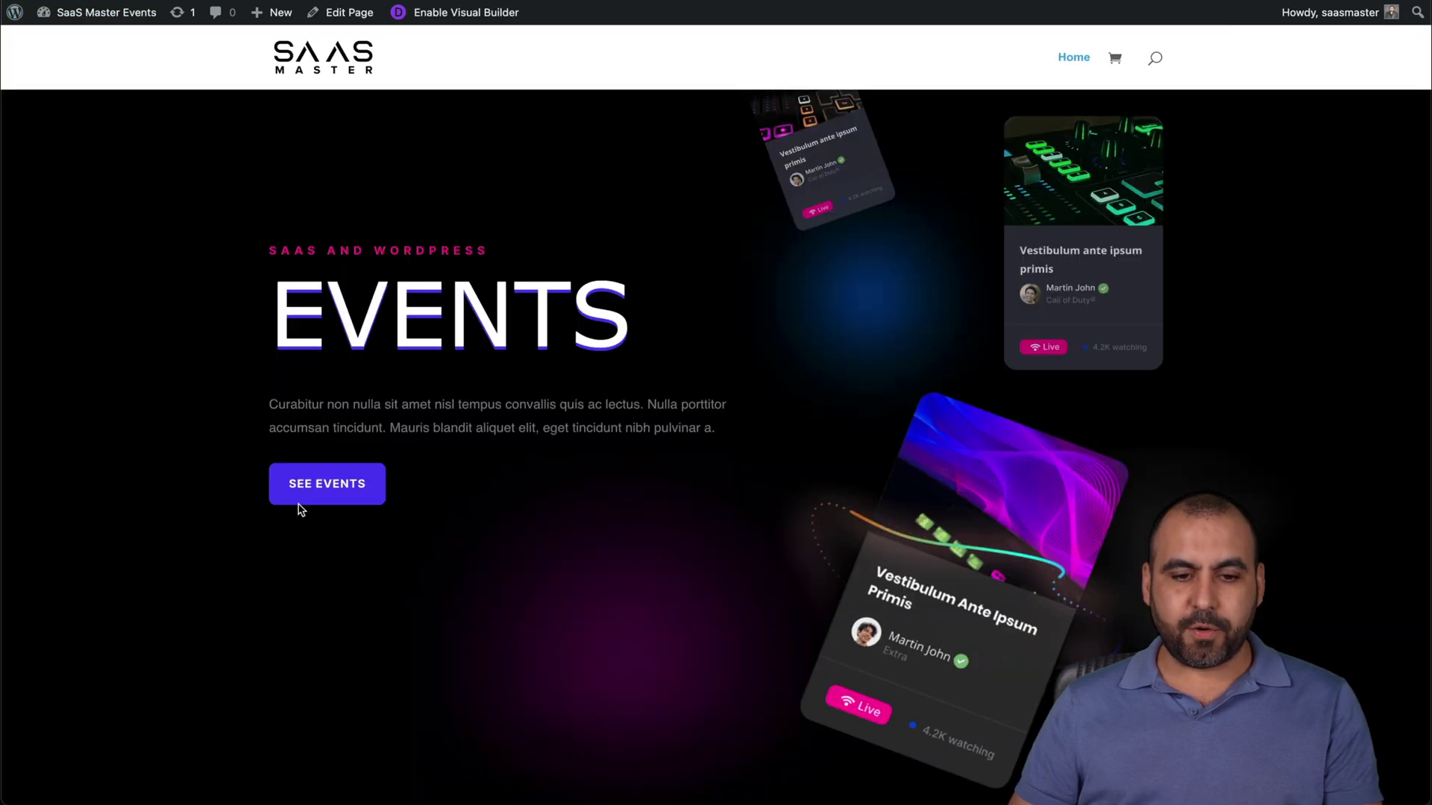
left_click(320, 496)
scroll(528, 556, "down", 3)
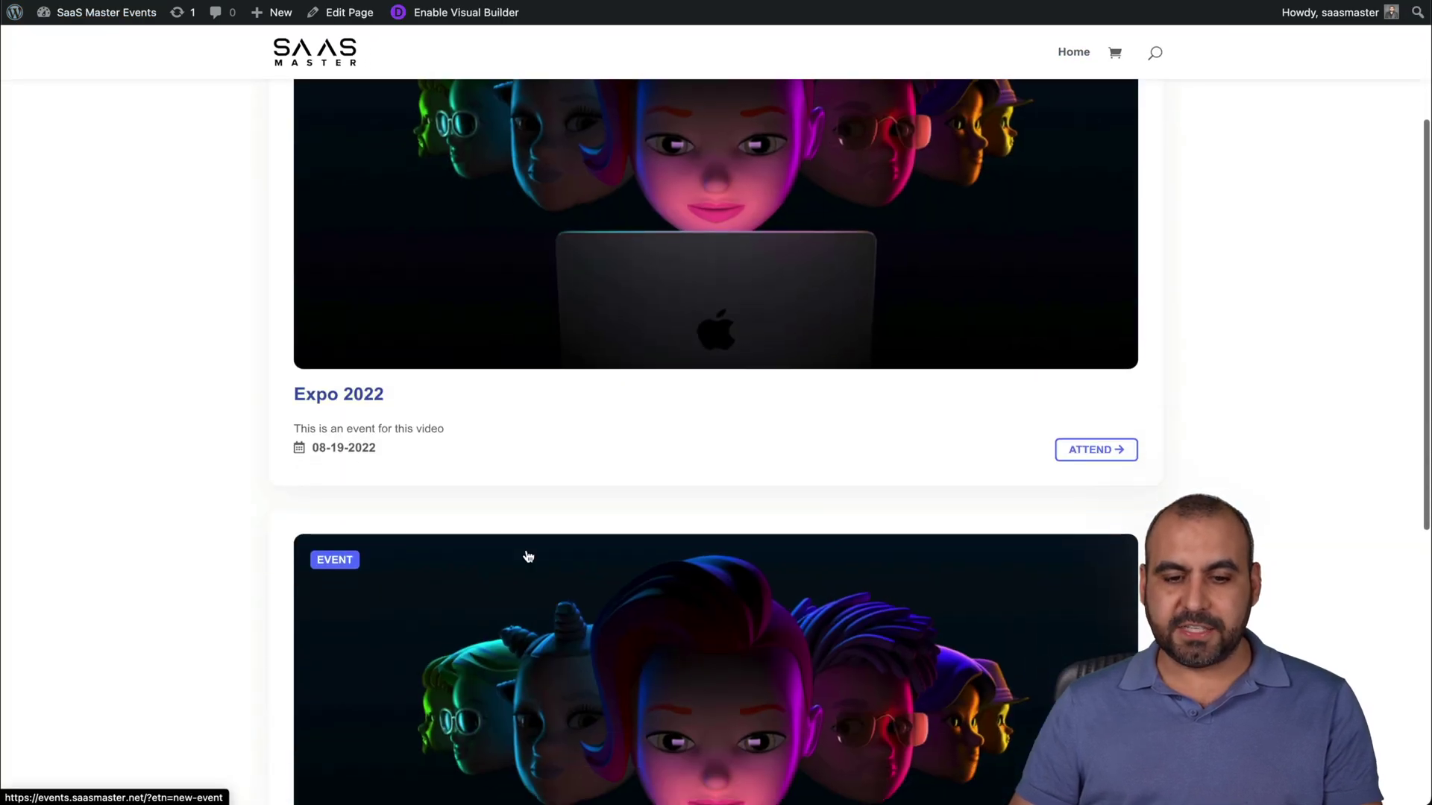
scroll(528, 557, "down", 5)
scroll(528, 553, "up", 3)
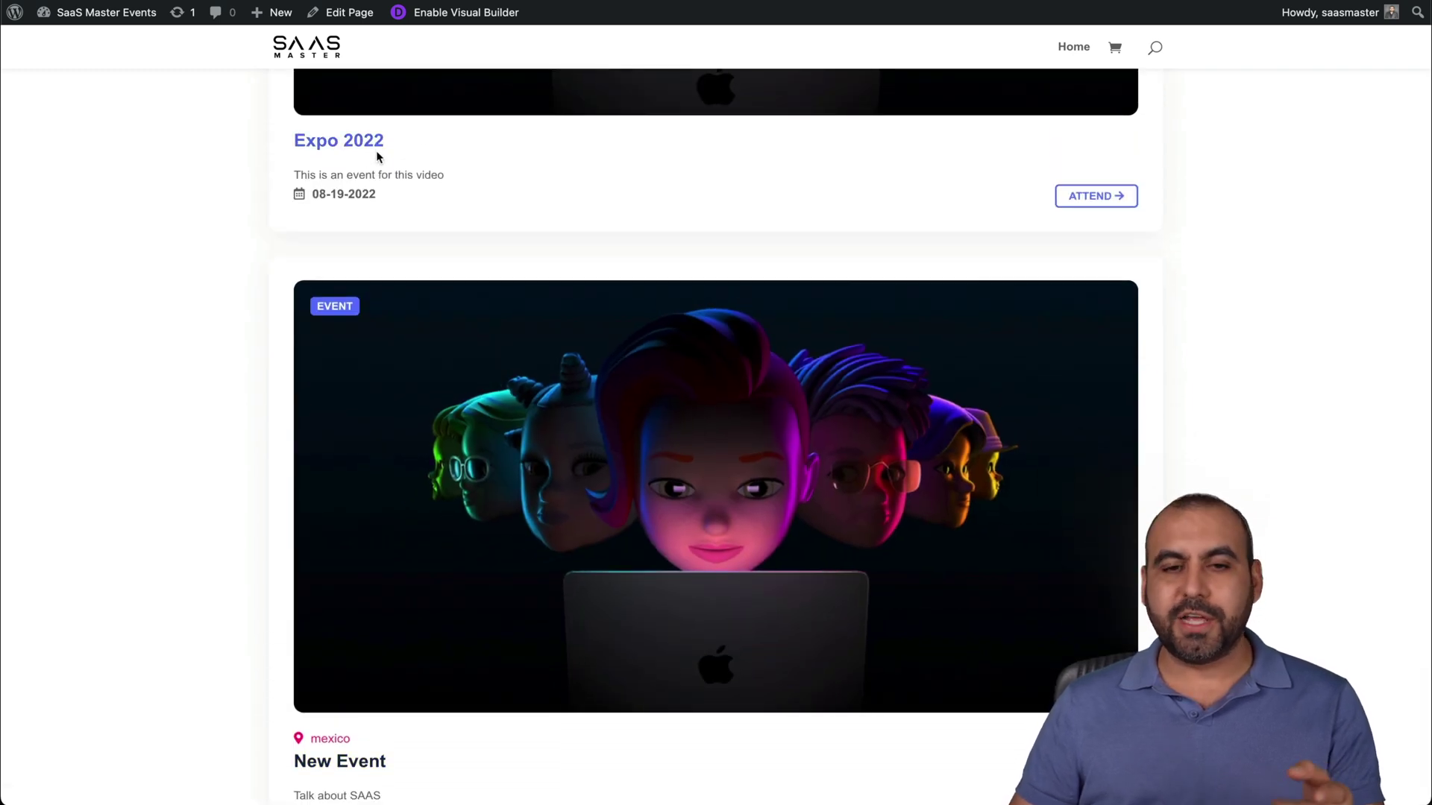
scroll(376, 154, "down", 4)
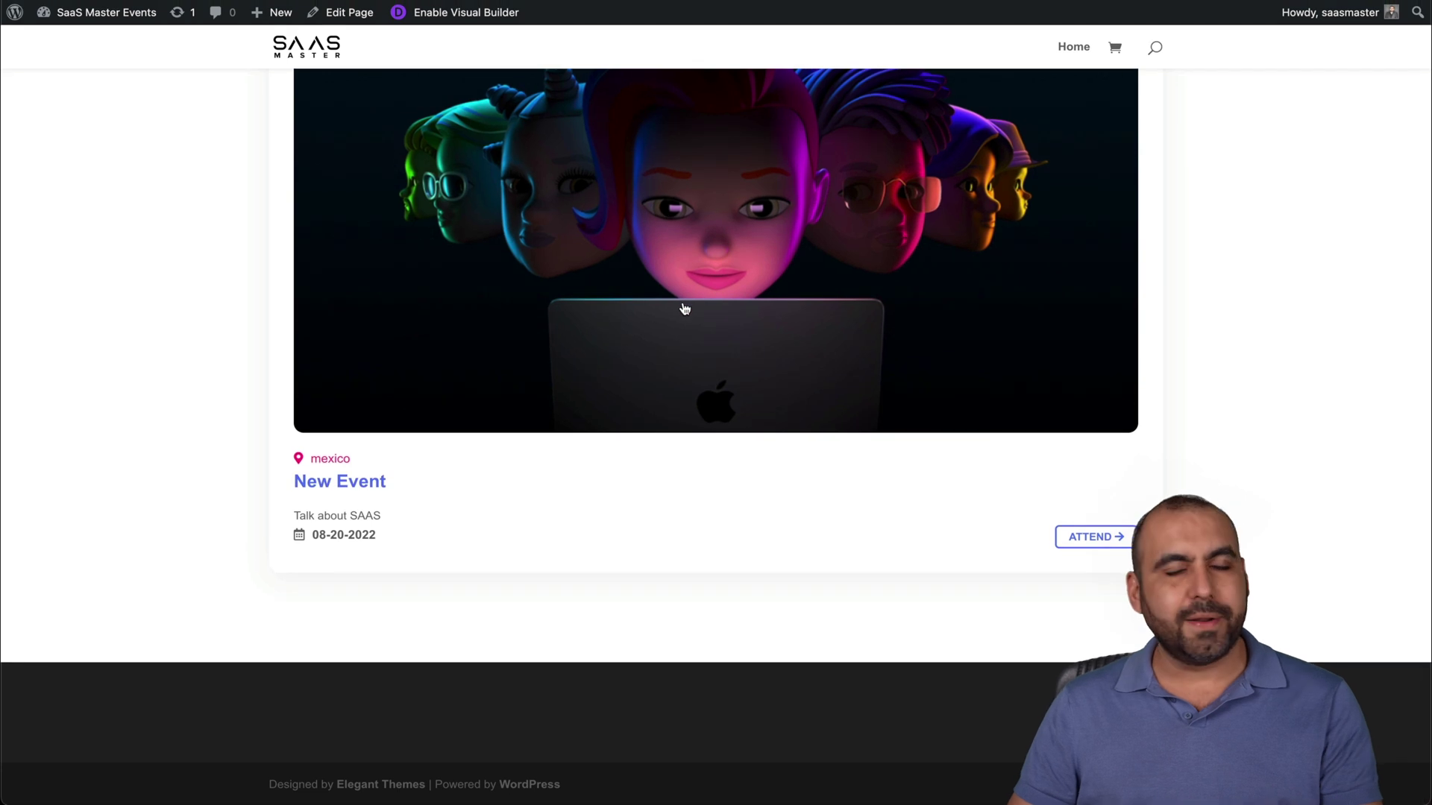
Find the Expo 2022 card in the list, open its event page, then go to Eventin settings
scroll(683, 310, "up", 8)
scroll(743, 474, "down", 1)
scroll(743, 475, "down", 8)
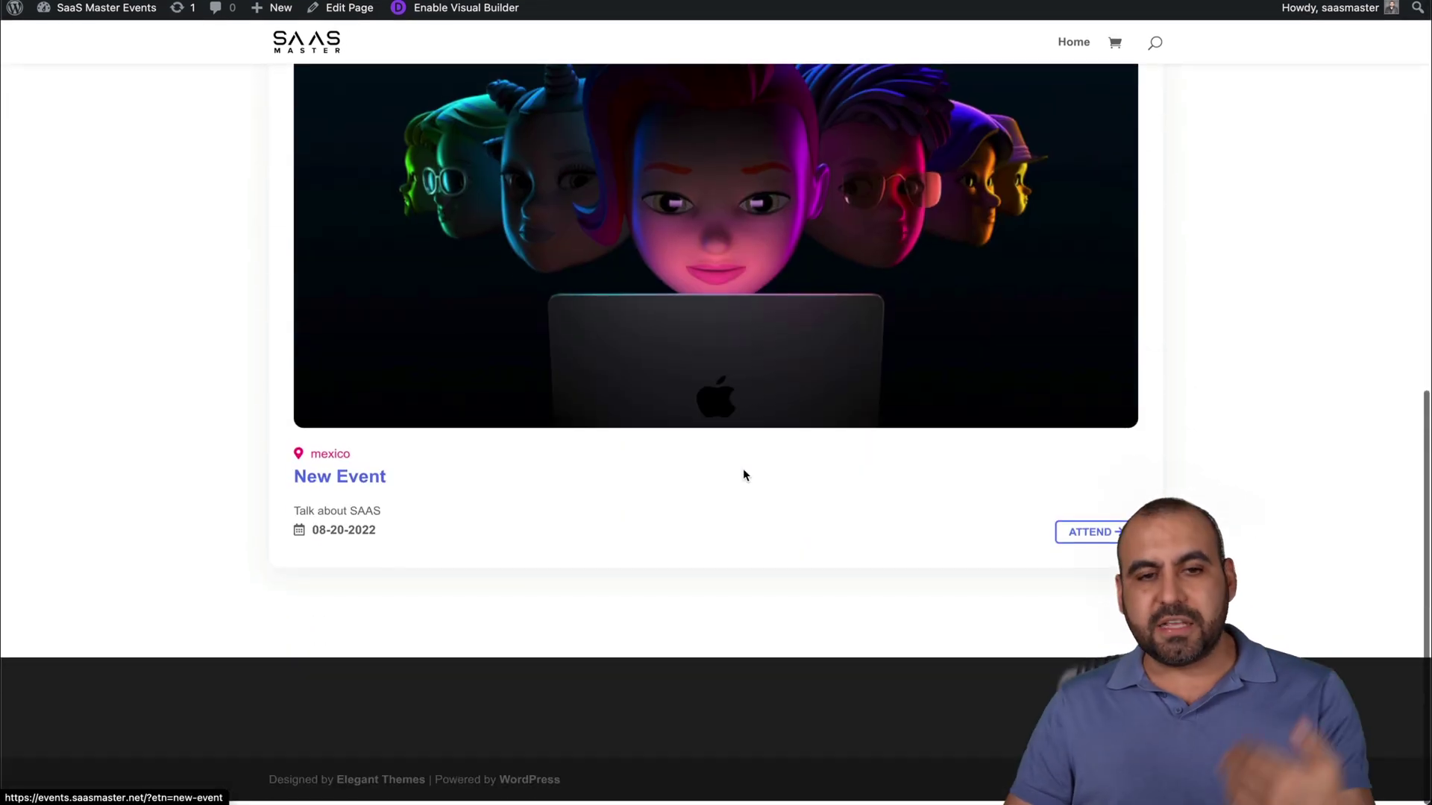
scroll(743, 475, "up", 5)
scroll(743, 474, "up", 5)
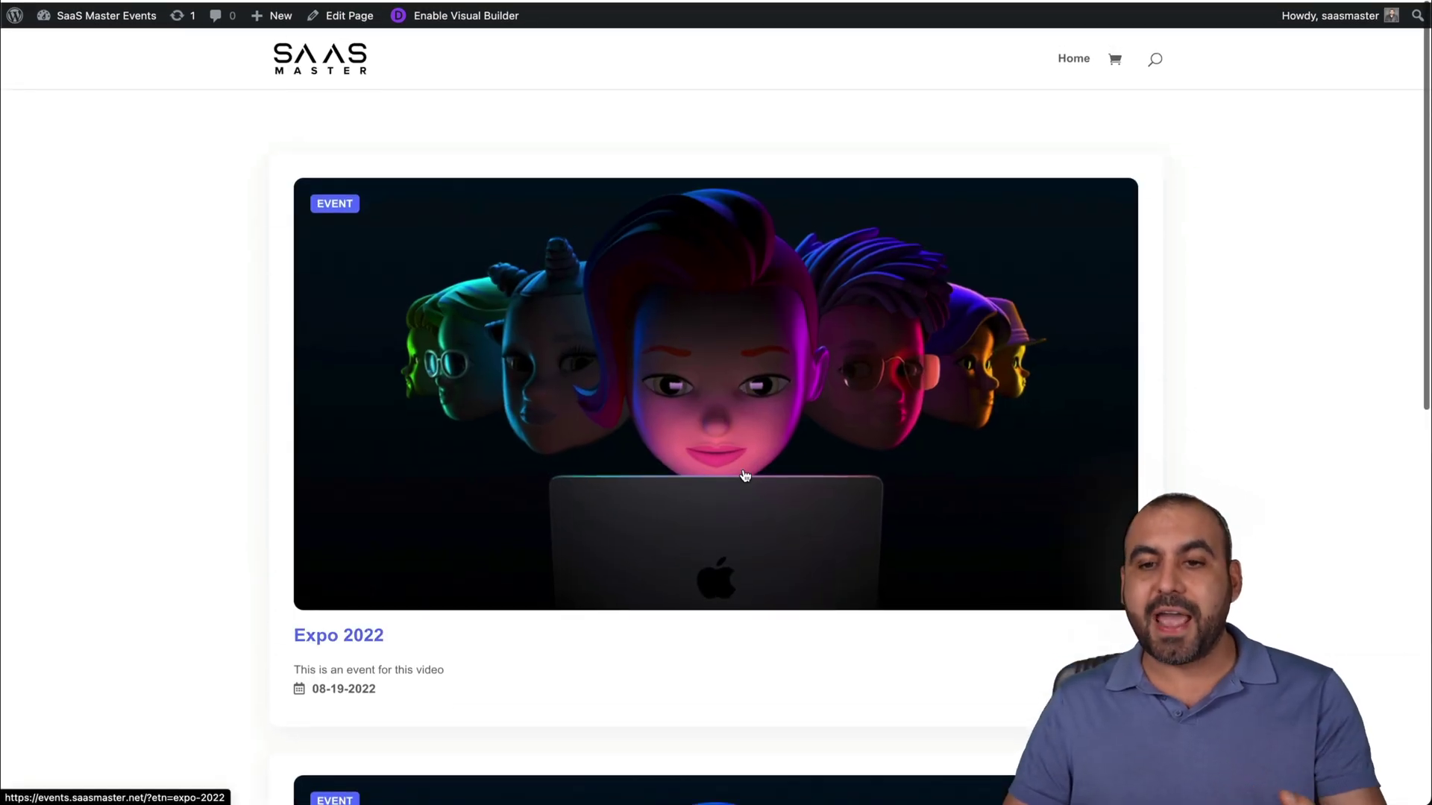
left_click(743, 475)
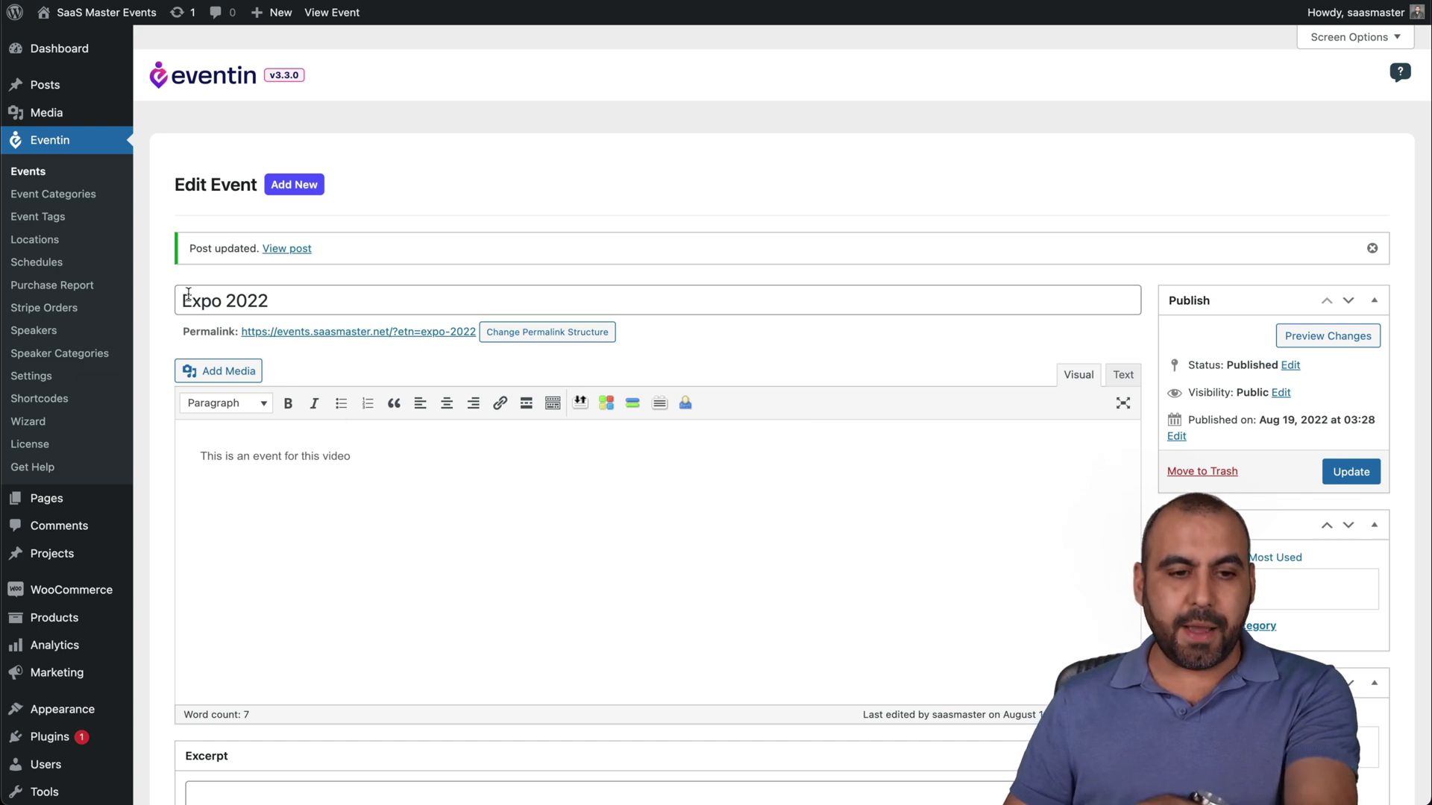
left_click(45, 377)
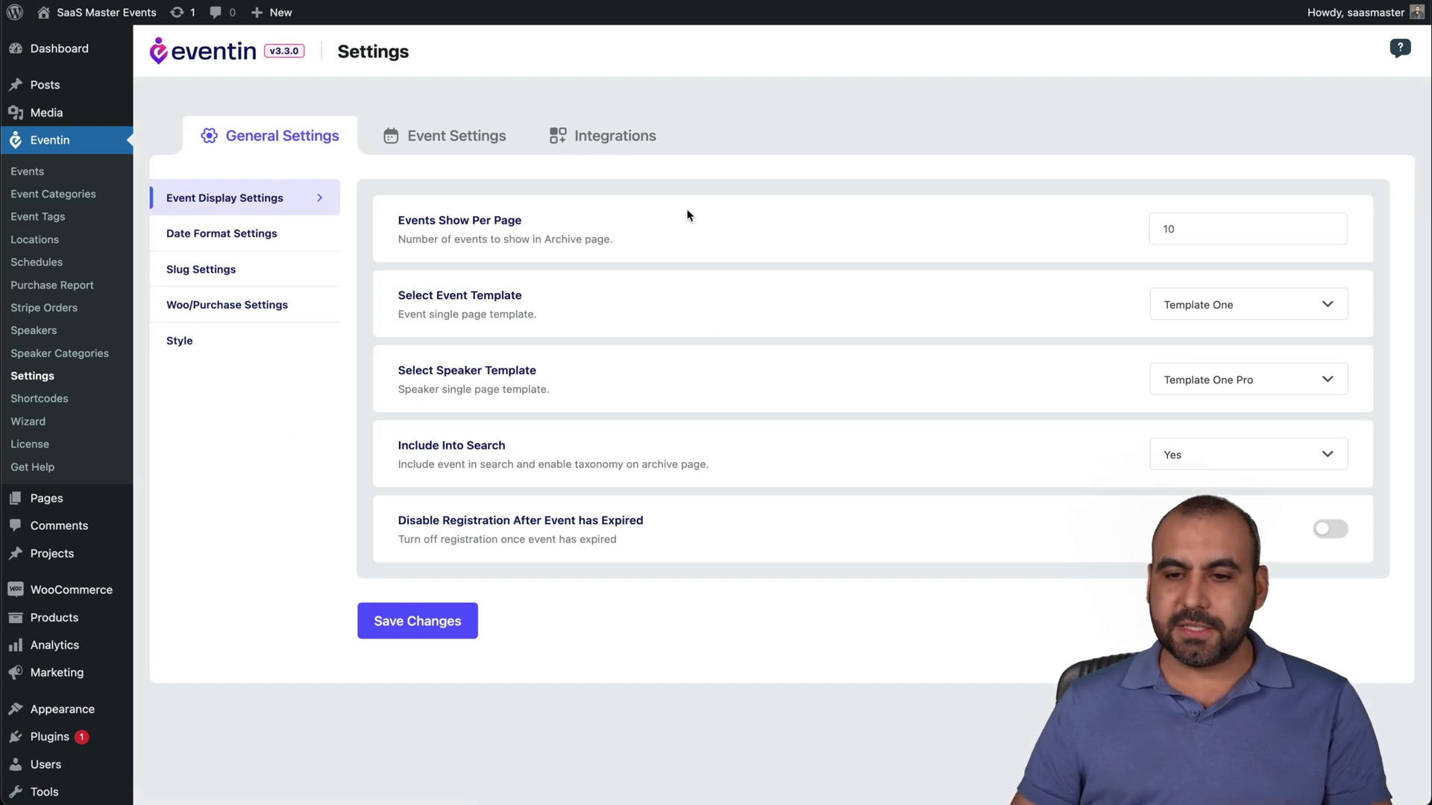
Check the date and time format settings, keeping 12h time, then view the slug settings
left_click(295, 236)
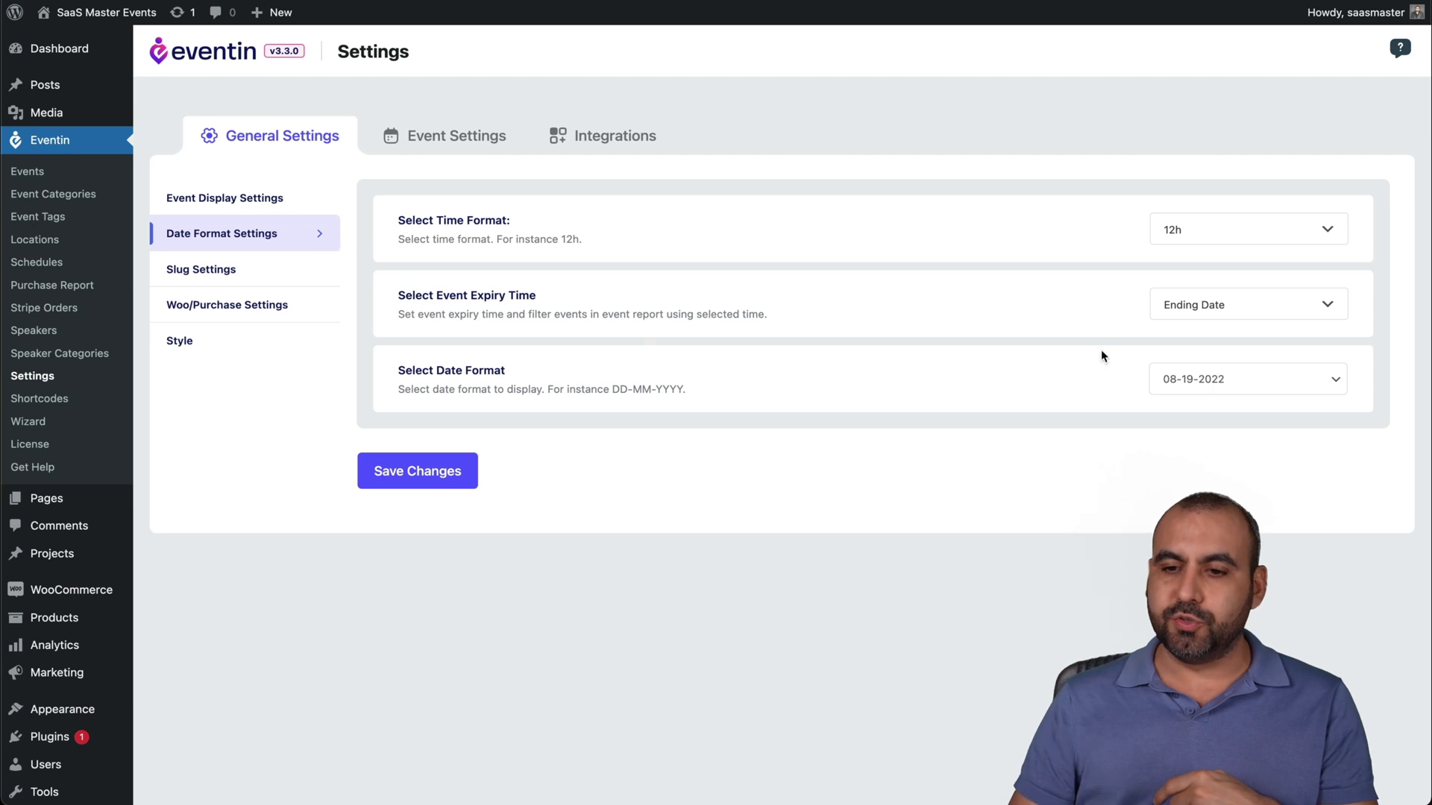
left_click(1197, 240)
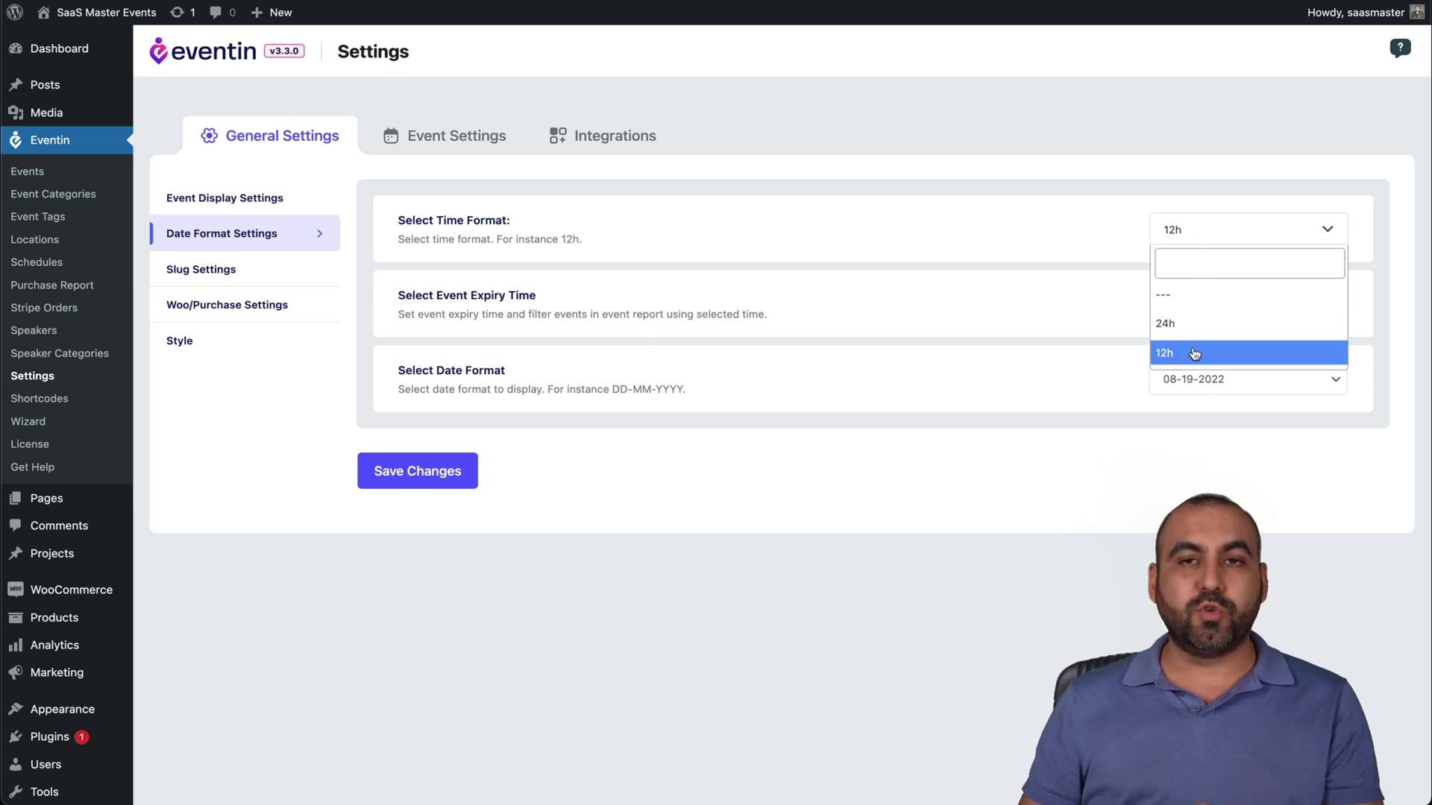
left_click(1016, 494)
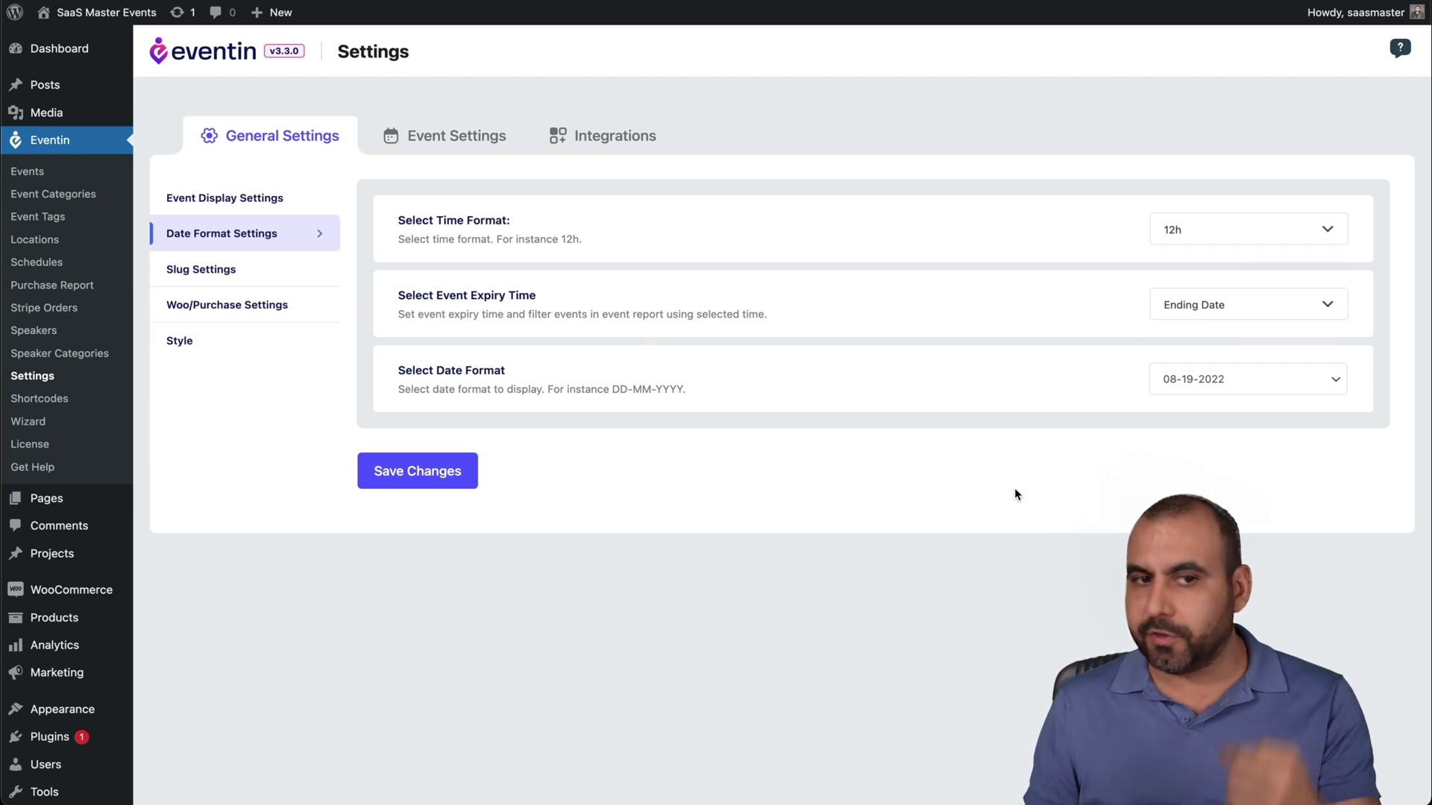
left_click(229, 282)
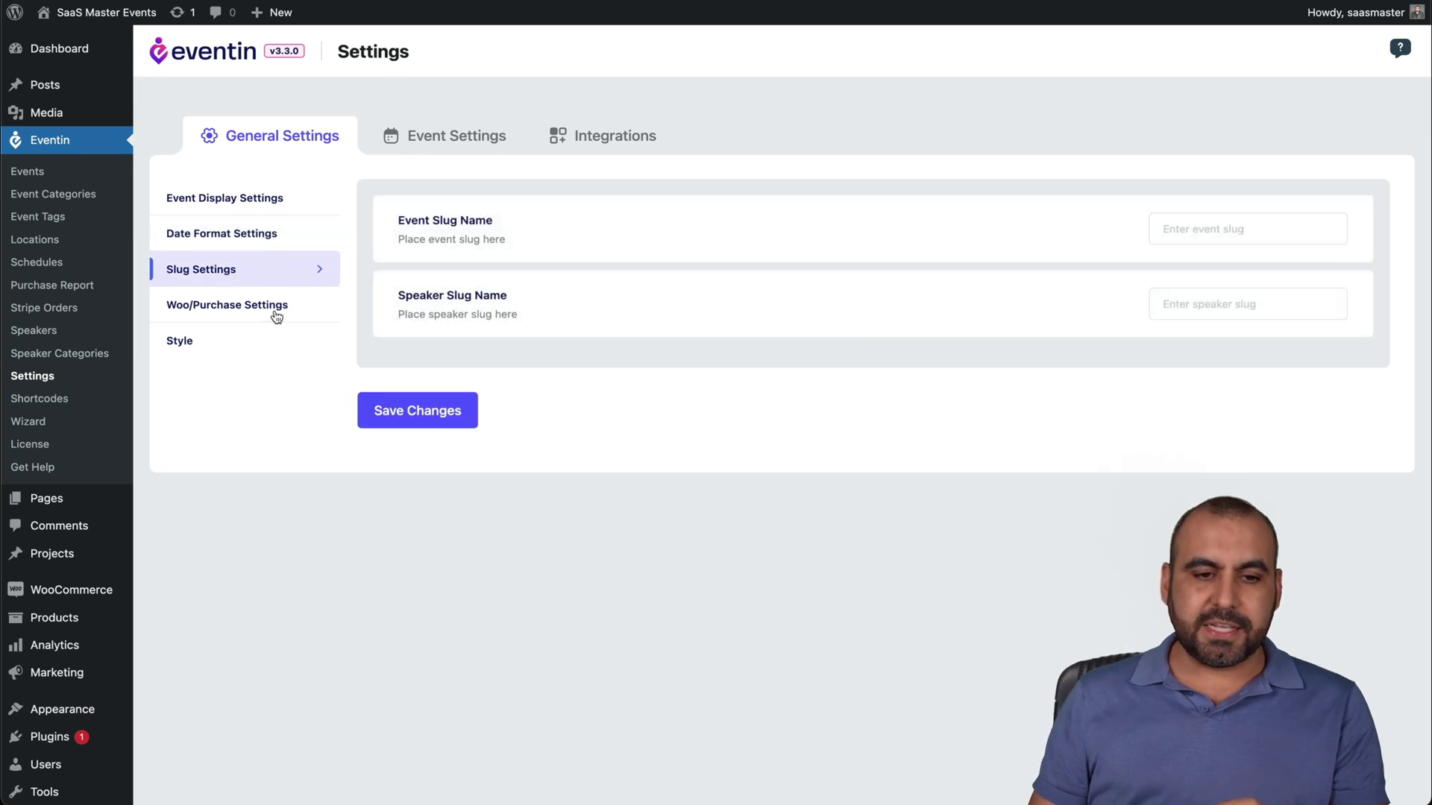
In purchase settings, leave WooCommerce ticket selling off and enable Stripe payments
left_click(276, 315)
scroll(874, 462, "down", 1)
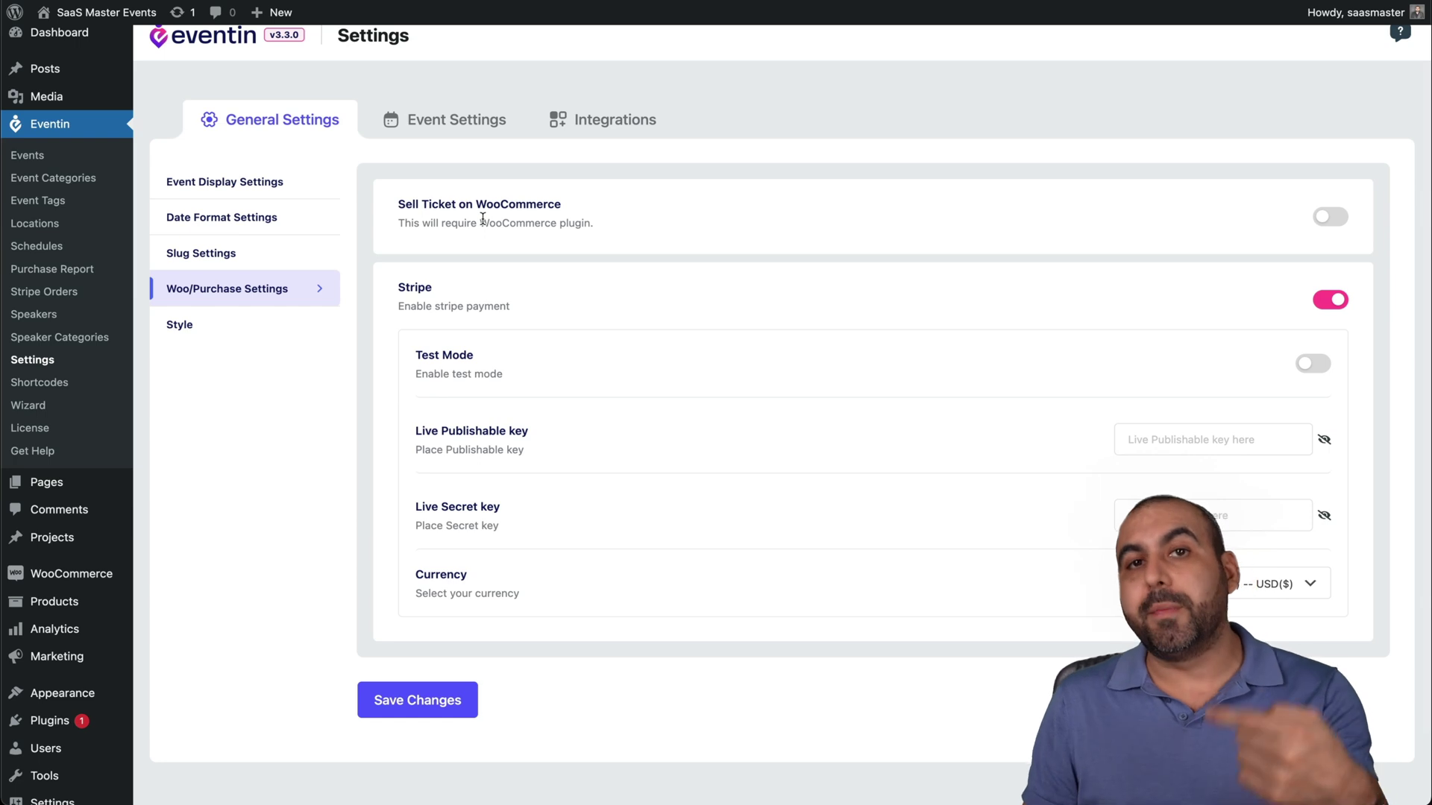
left_click(1335, 224)
left_click(1335, 224)
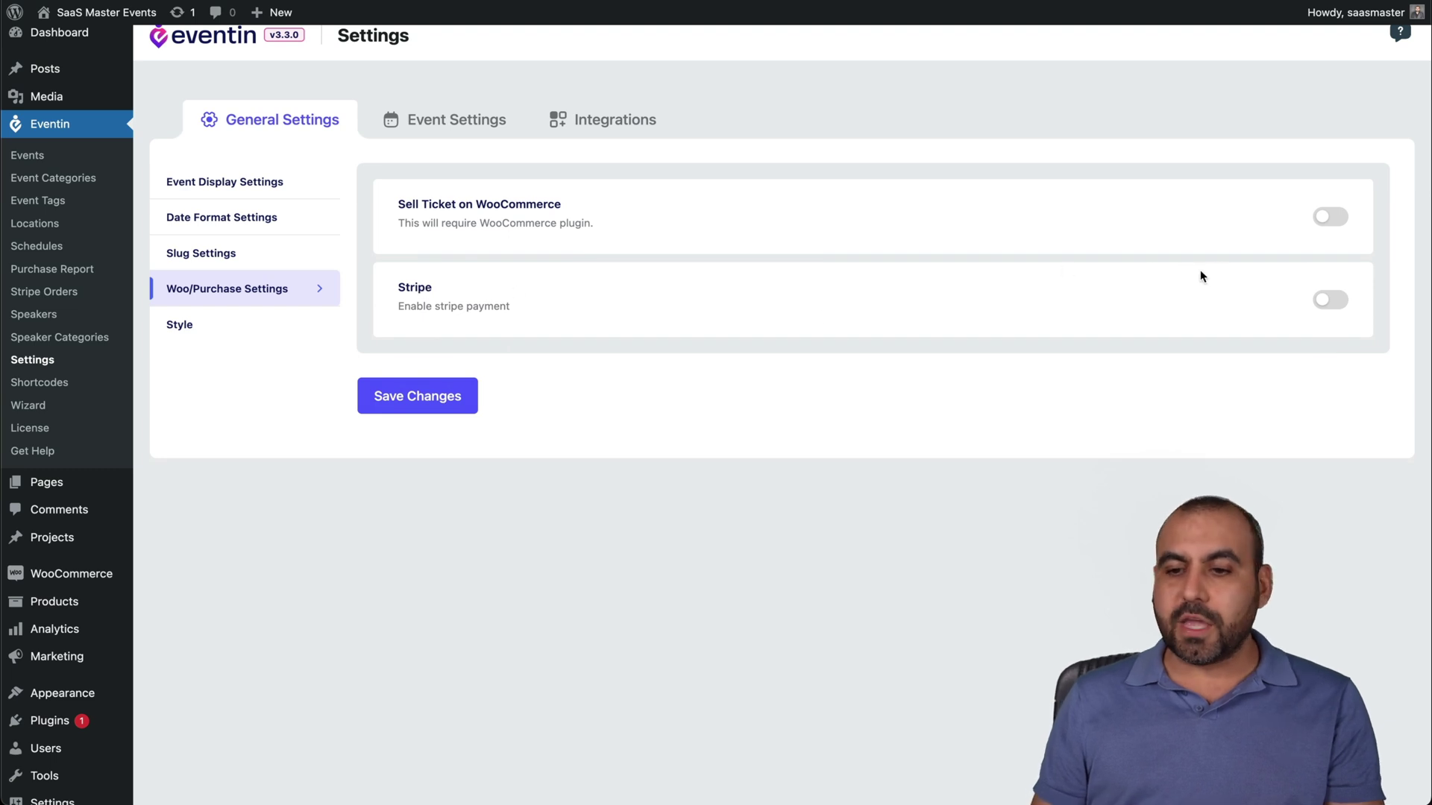
left_click(1335, 302)
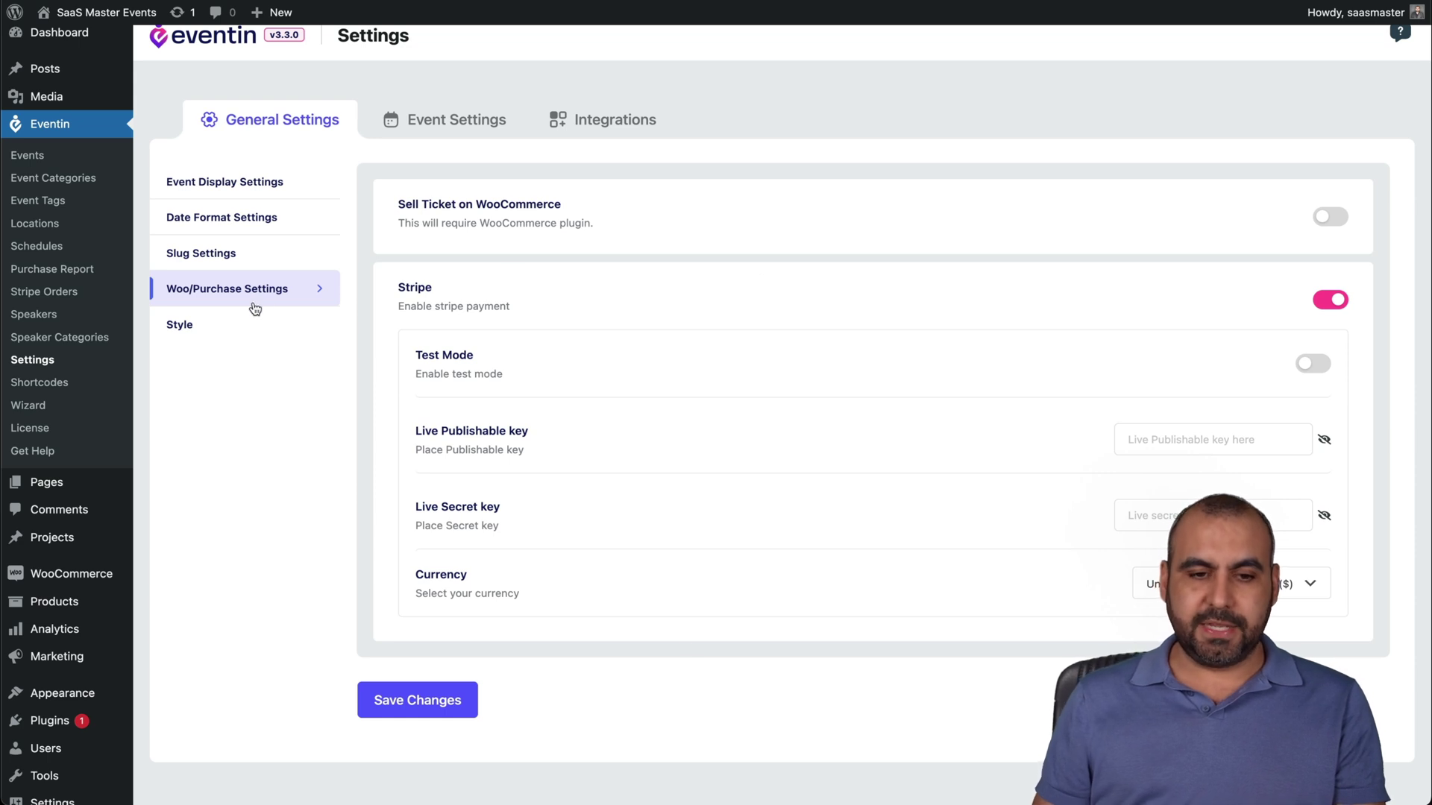
Review the style colours, event detail options and Google Map integration, then return to General settings
left_click(255, 327)
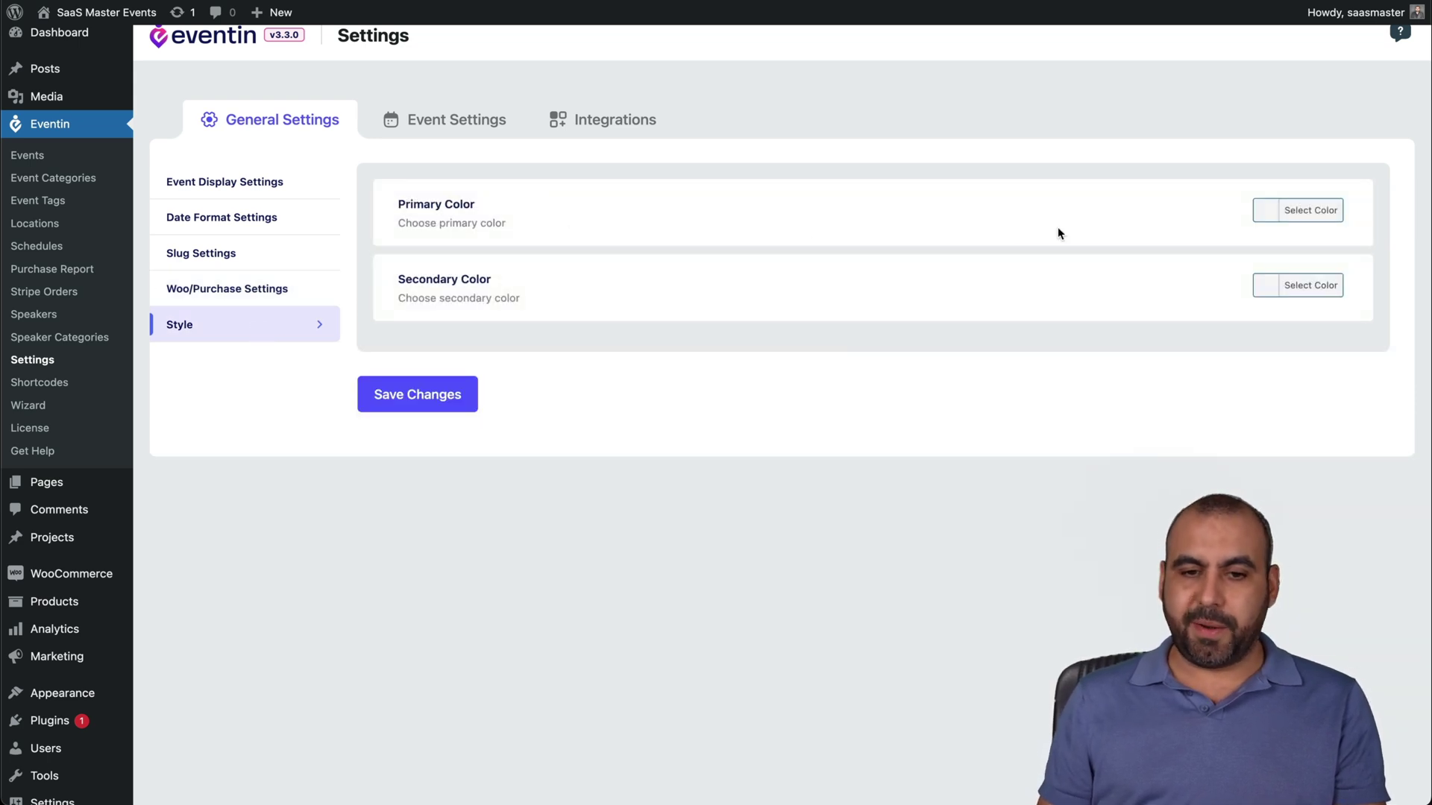
left_click(464, 136)
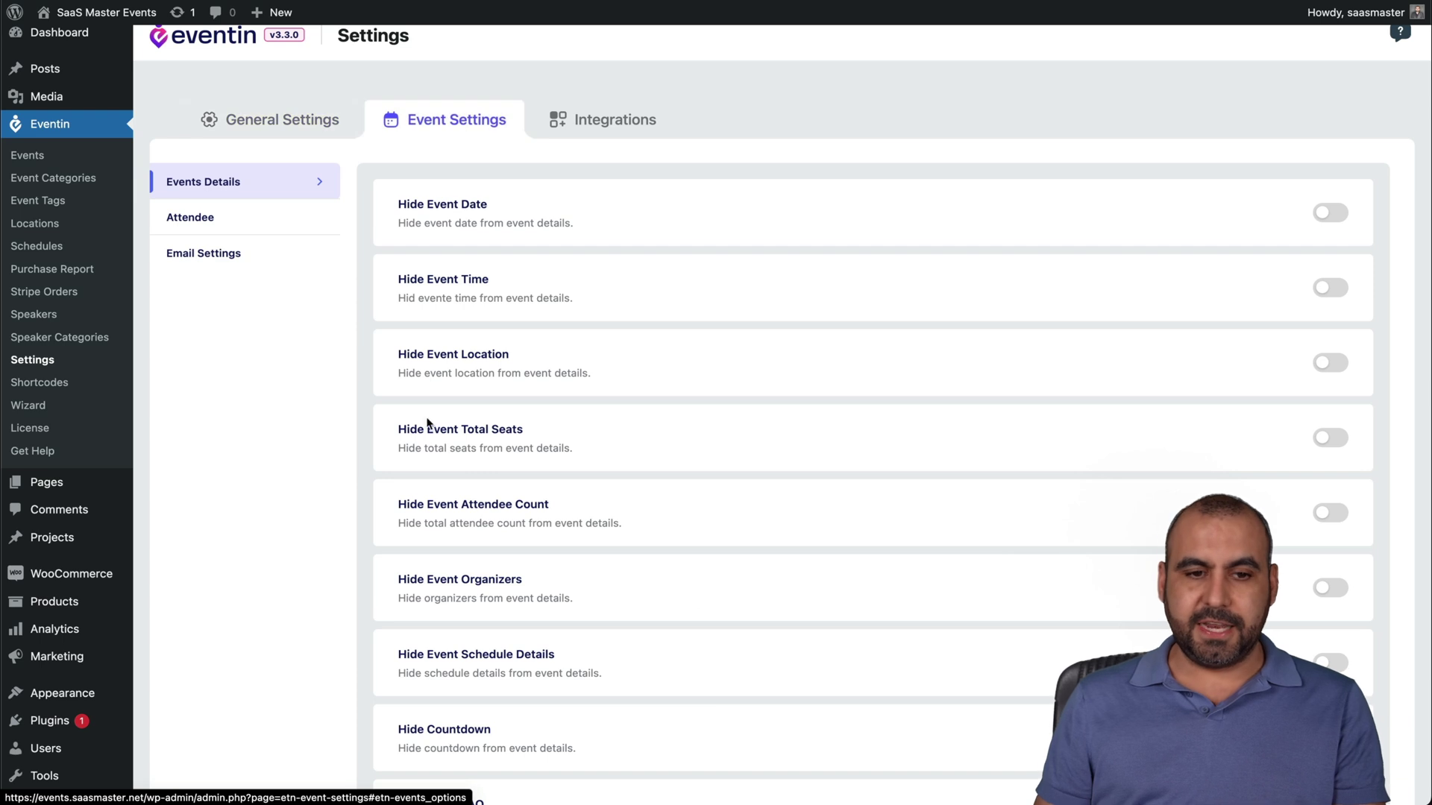
left_click(581, 140)
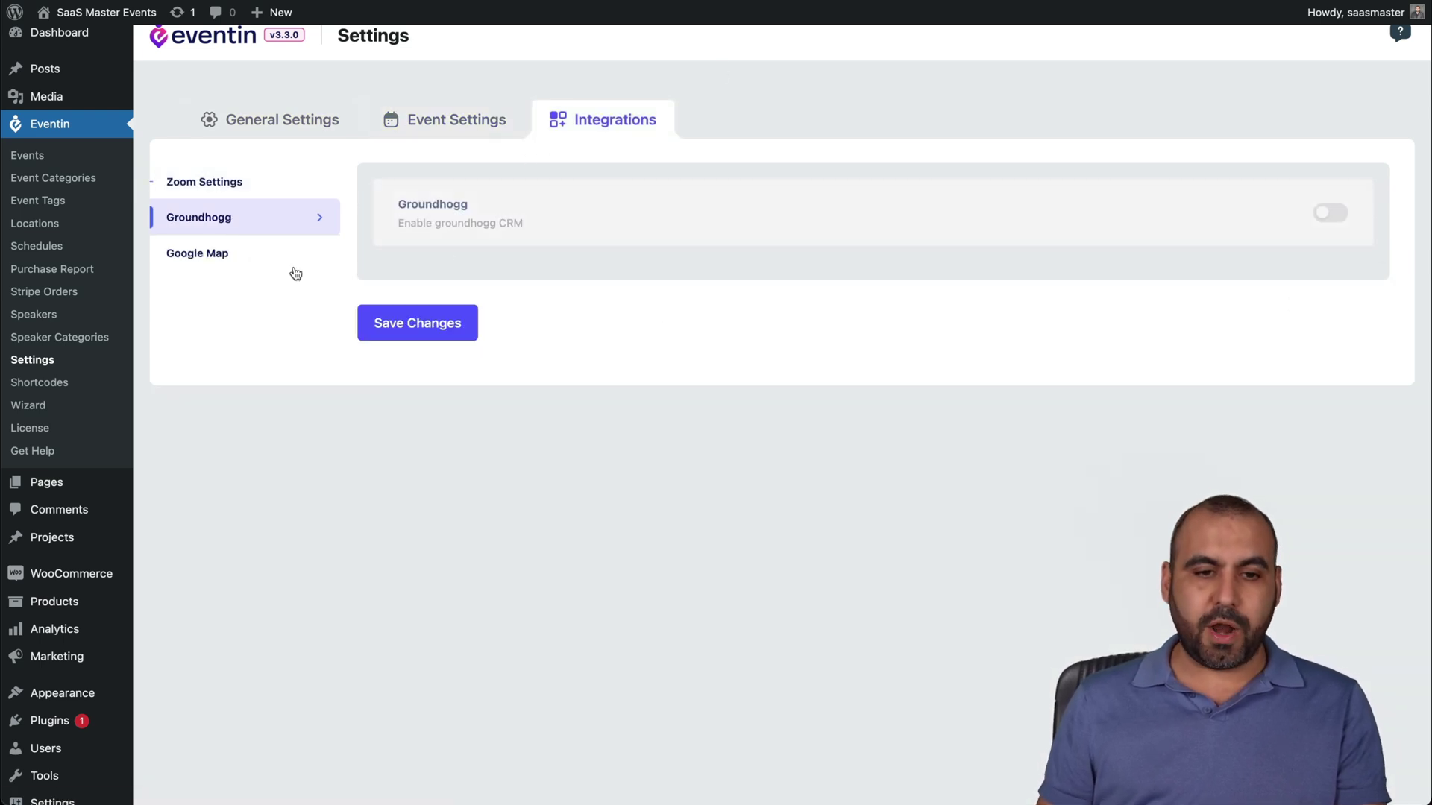
left_click(217, 257)
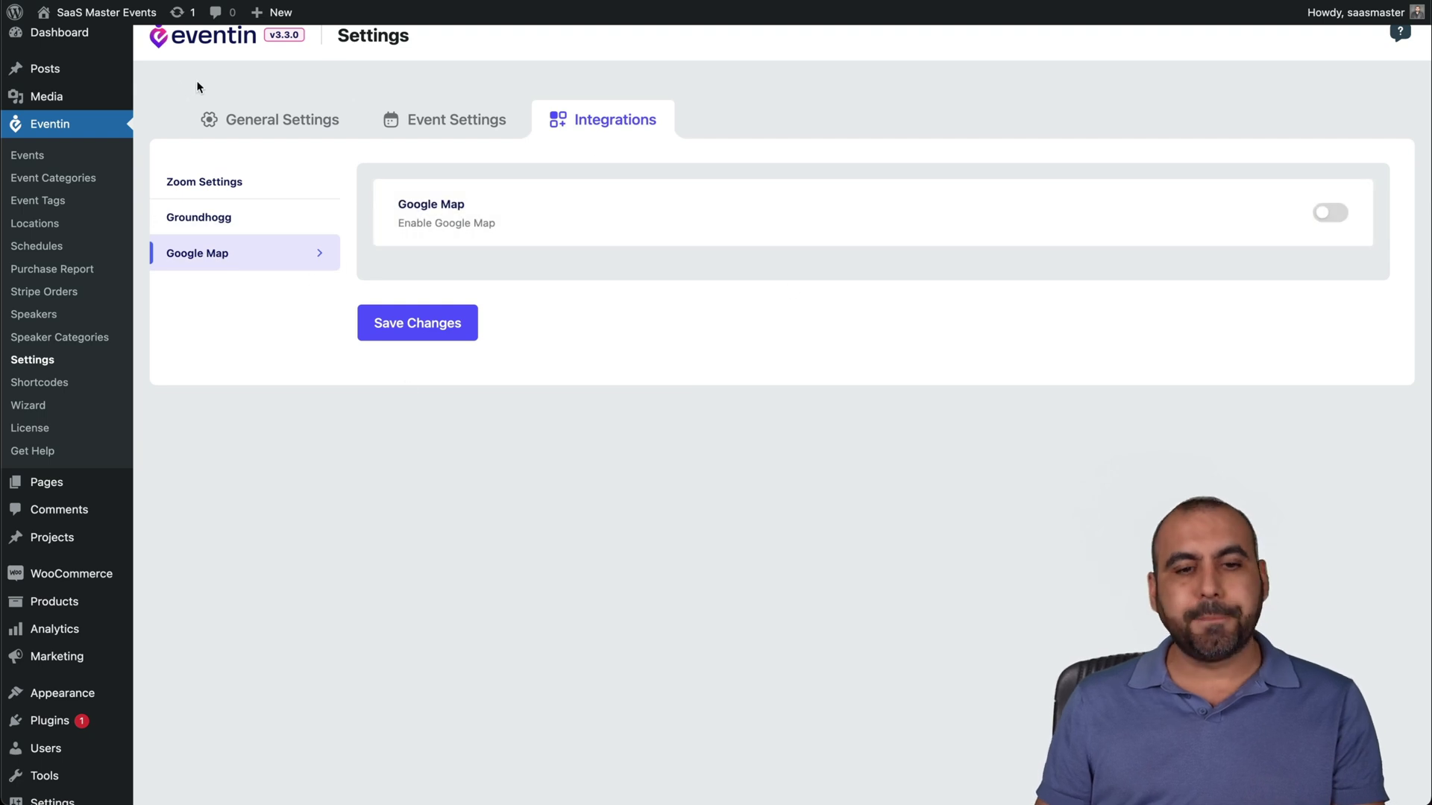
left_click(243, 121)
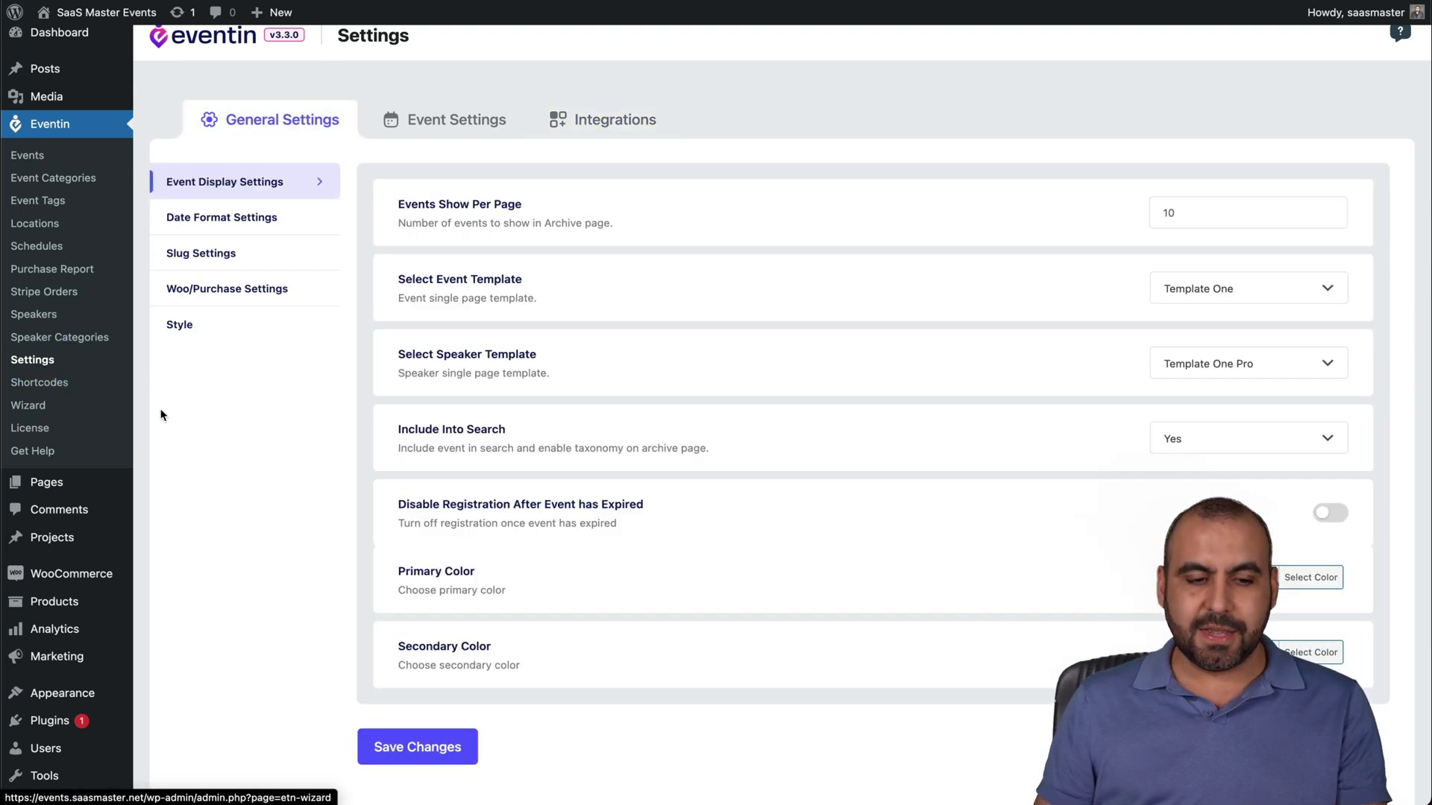
left_click(39, 383)
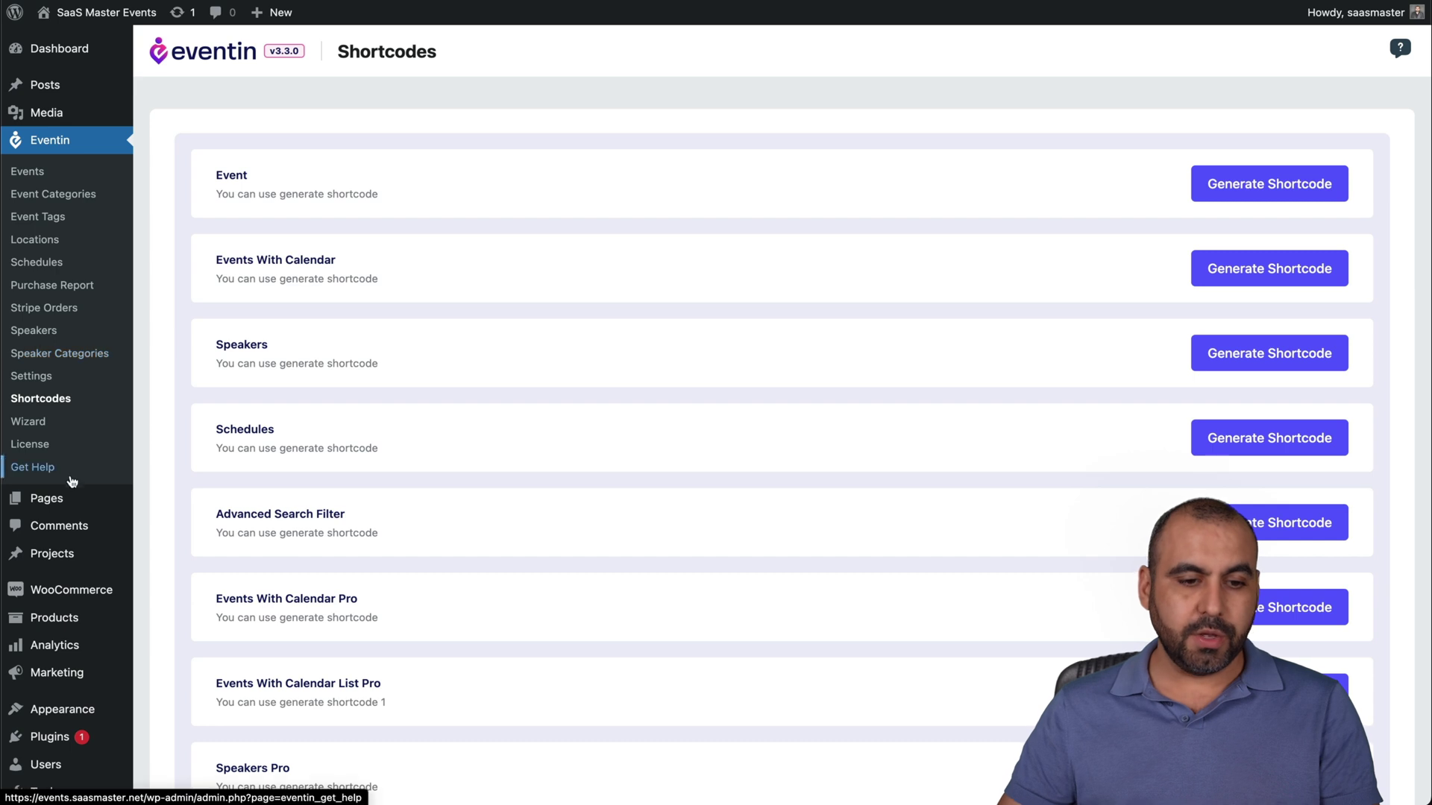
Add a new blank page from the Pages menu
mouse_move(92, 505)
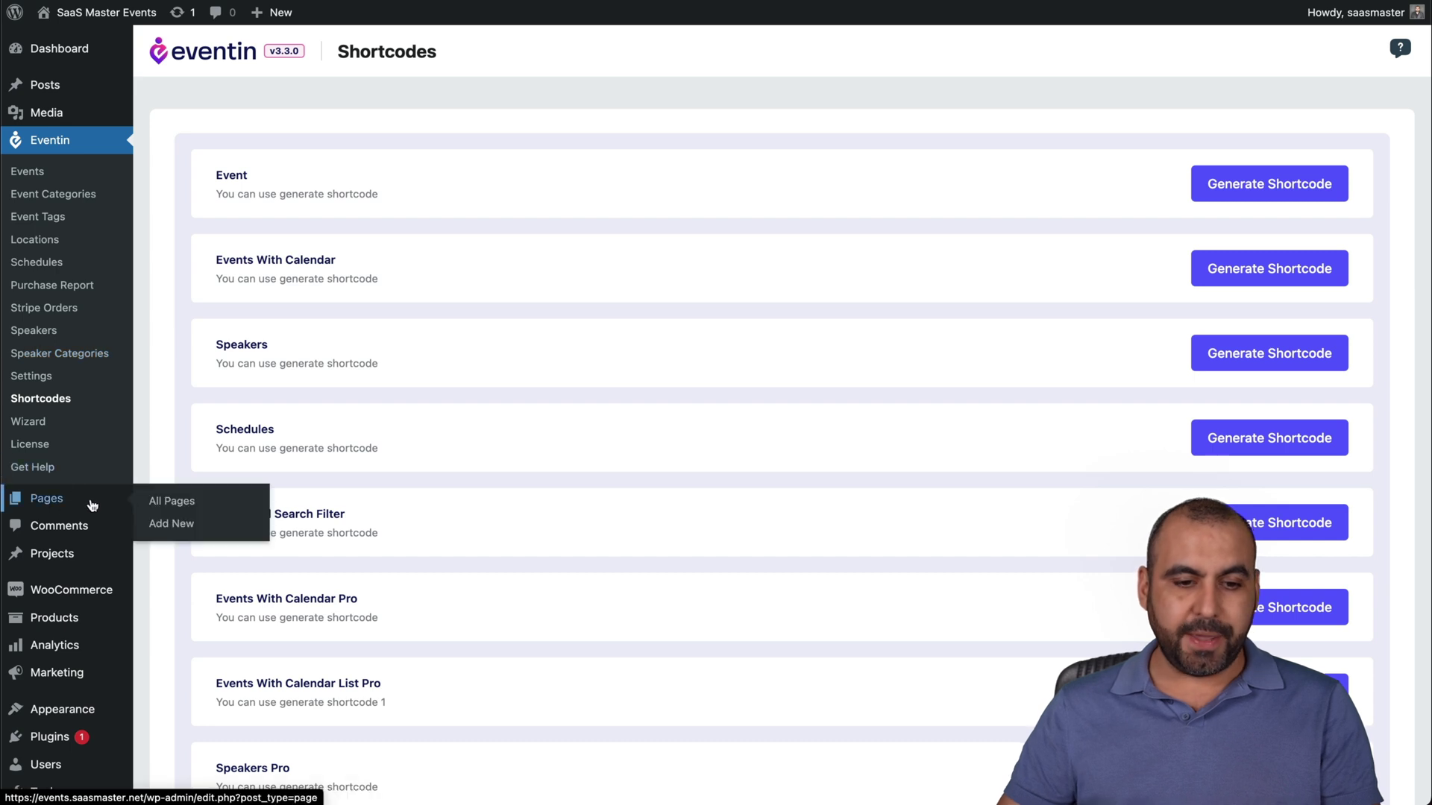
left_click(182, 528)
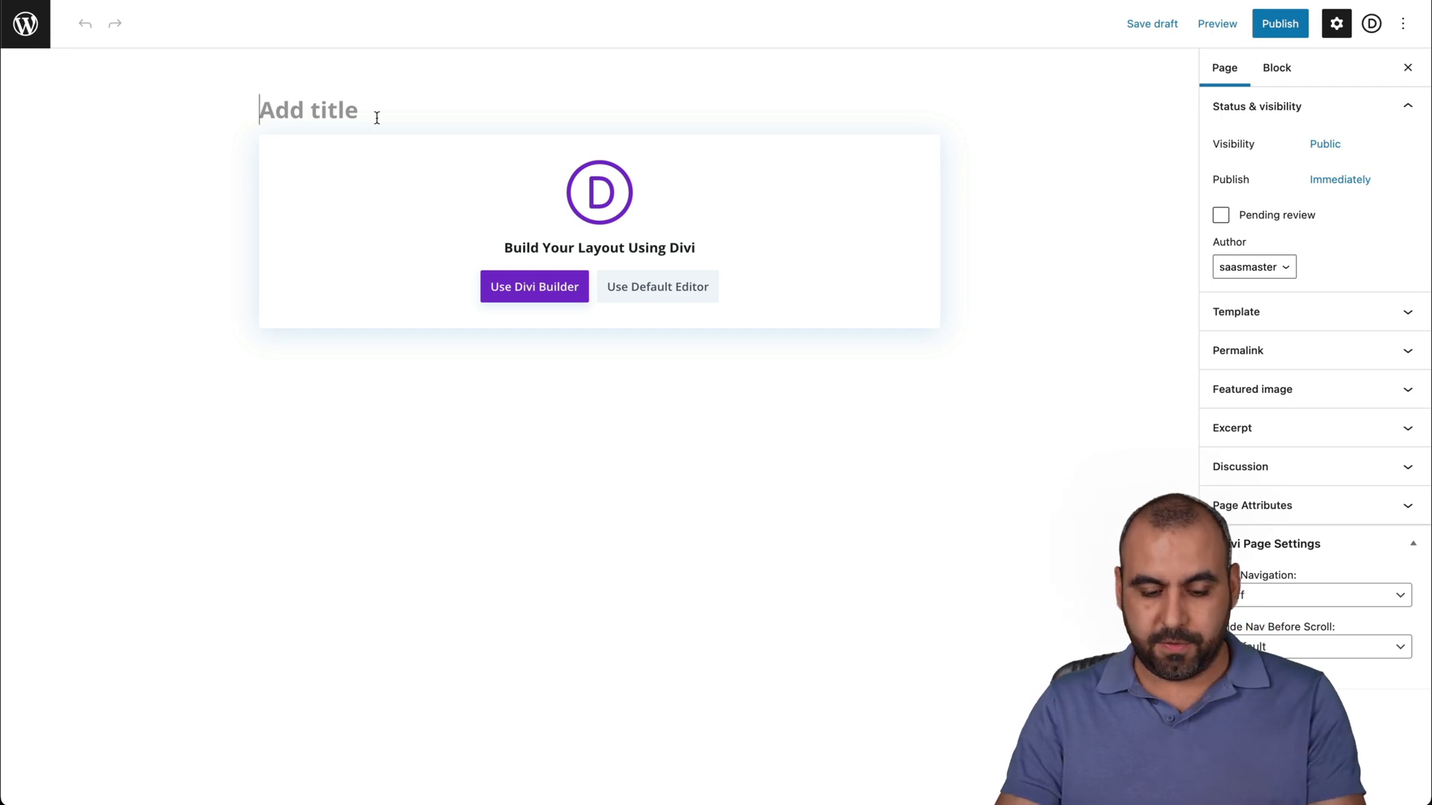
Title the new page 'Events2' and choose to build it from scratch with Divi
type("Ents")
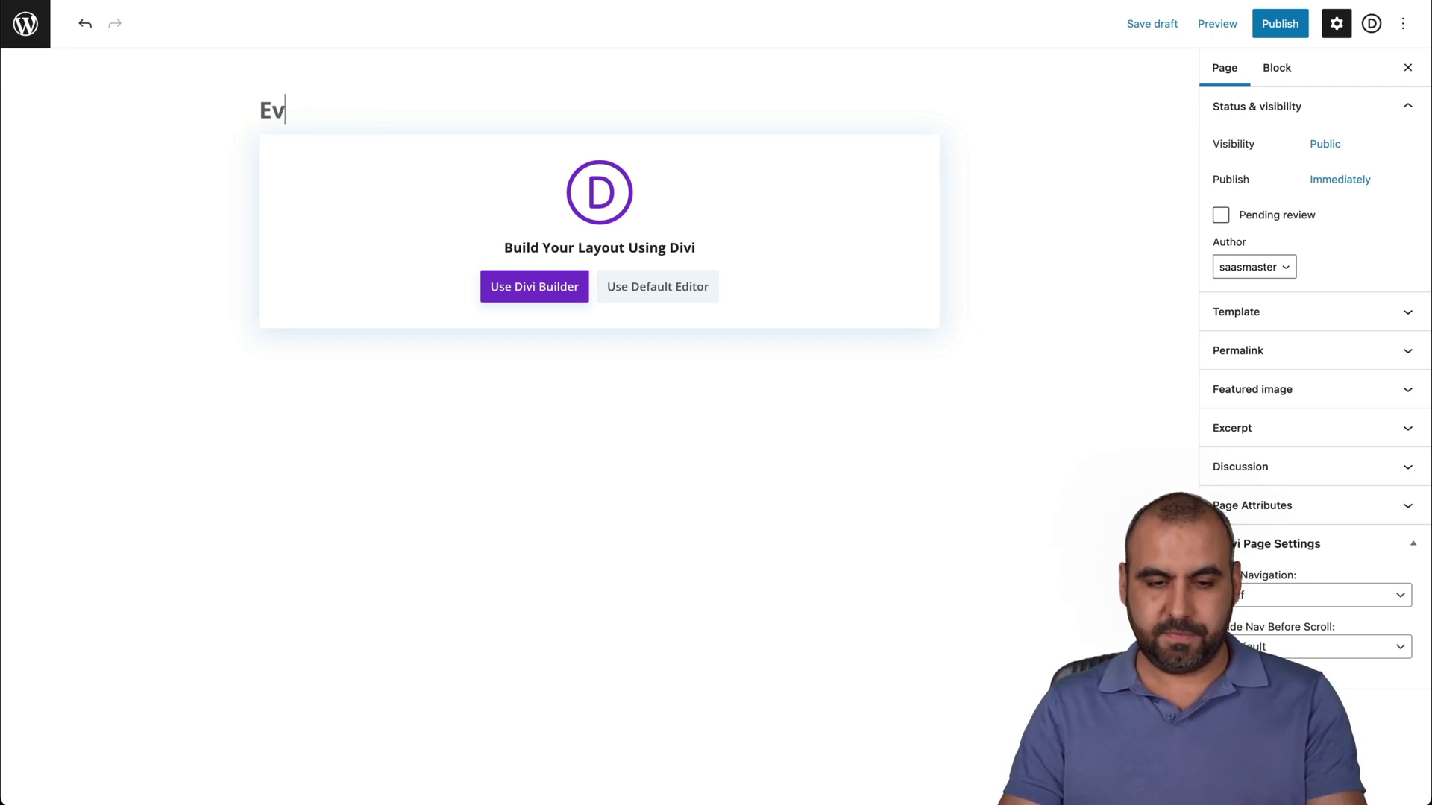
type("ents2")
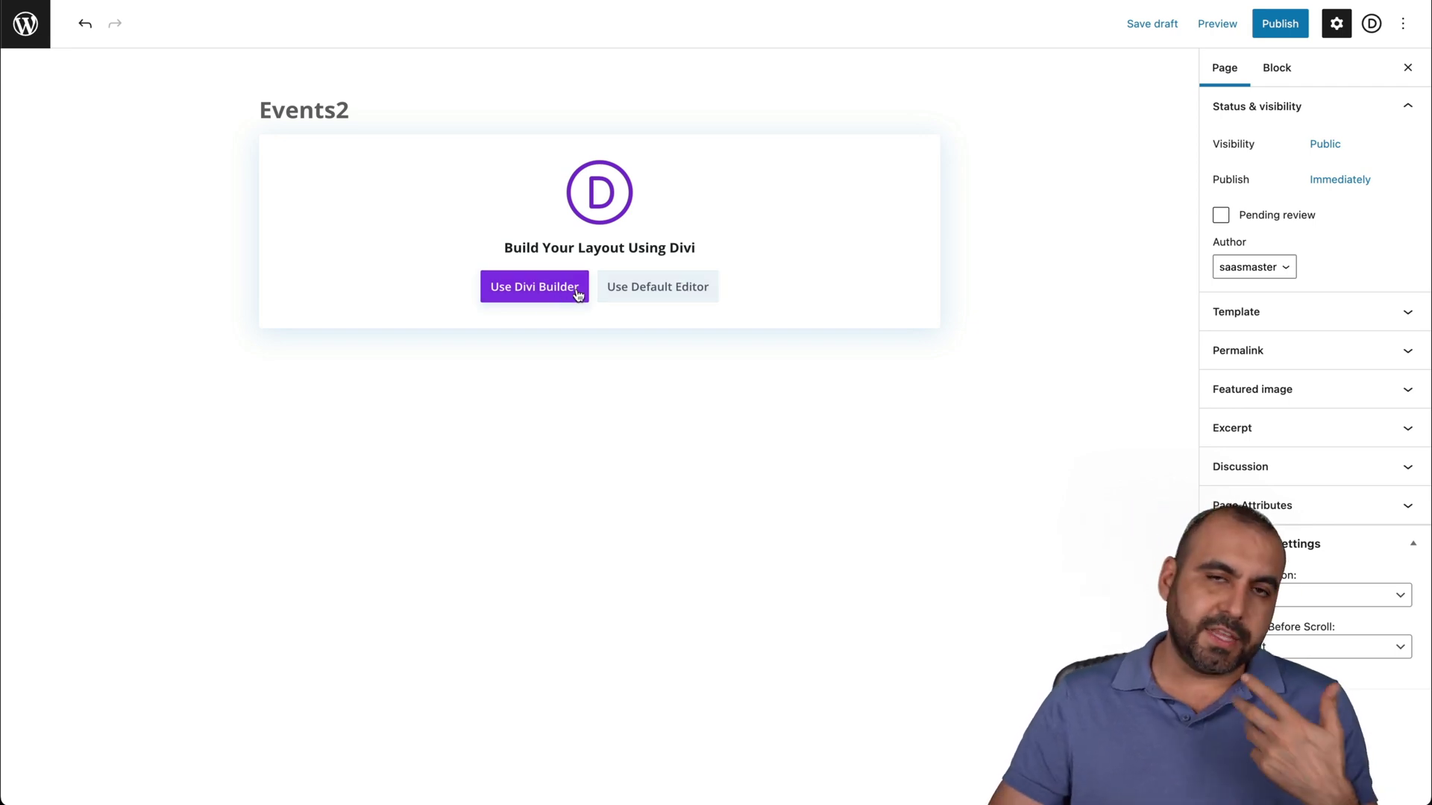
left_click(525, 284)
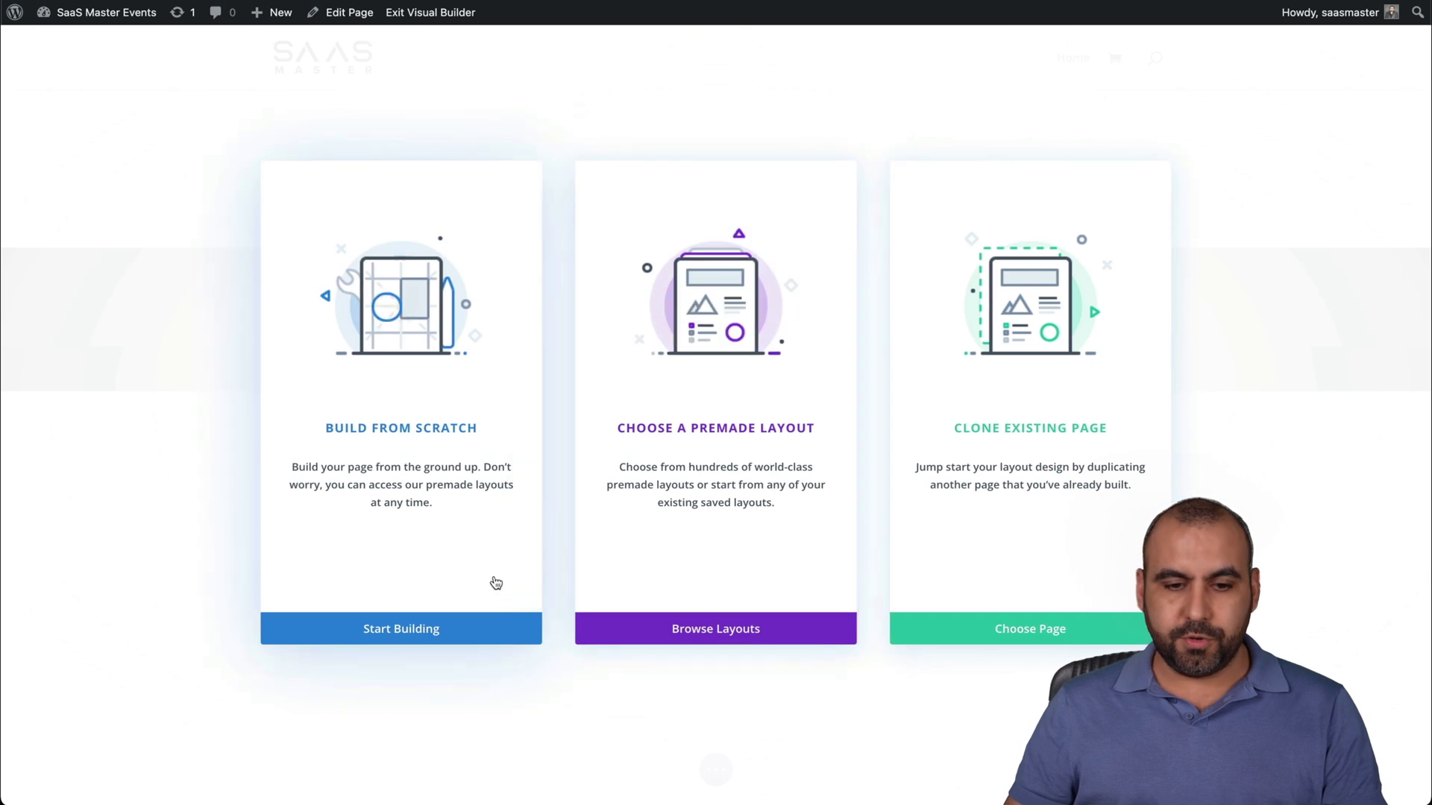
left_click(464, 628)
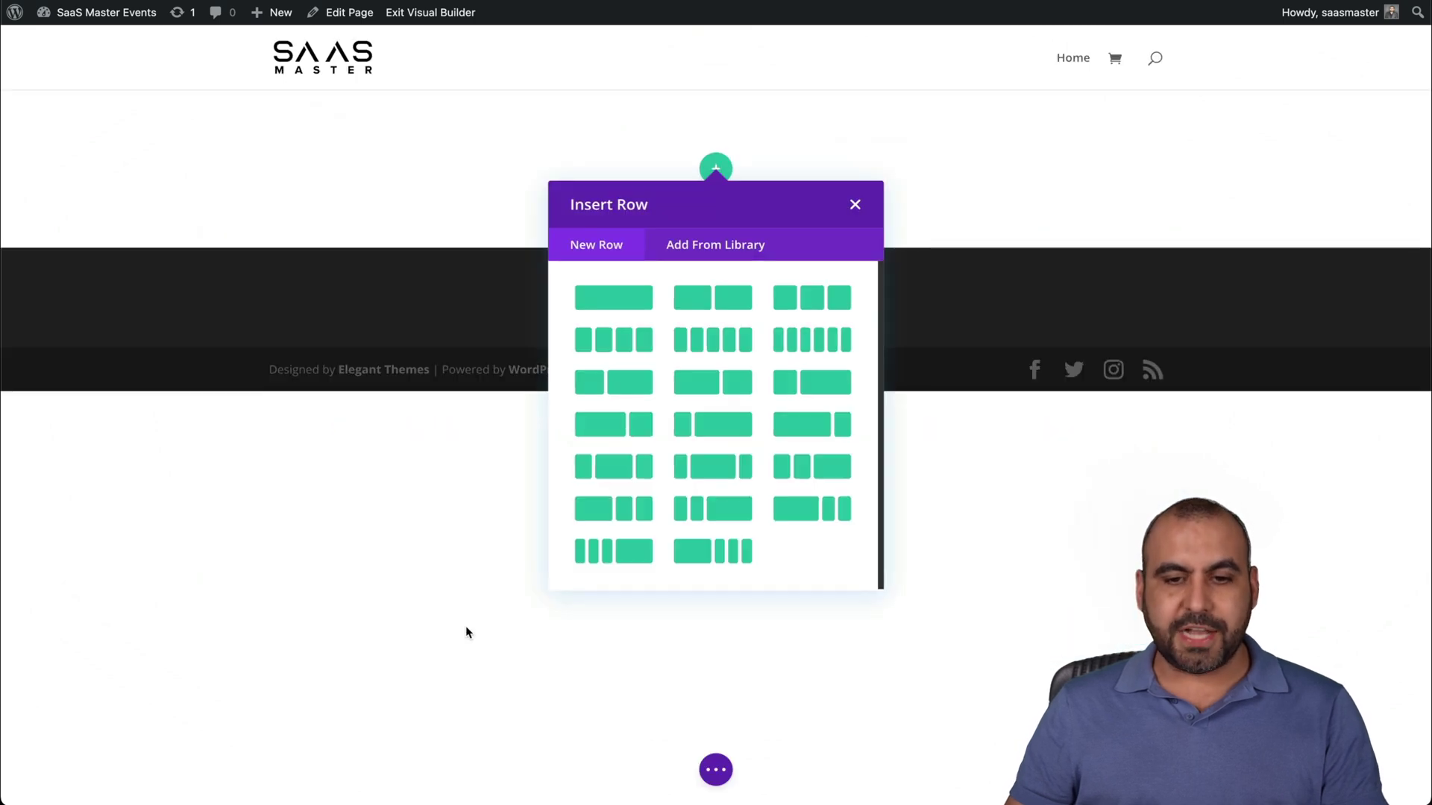
Add a single-column row holding a Code module, found by searching 'code'
left_click(629, 299)
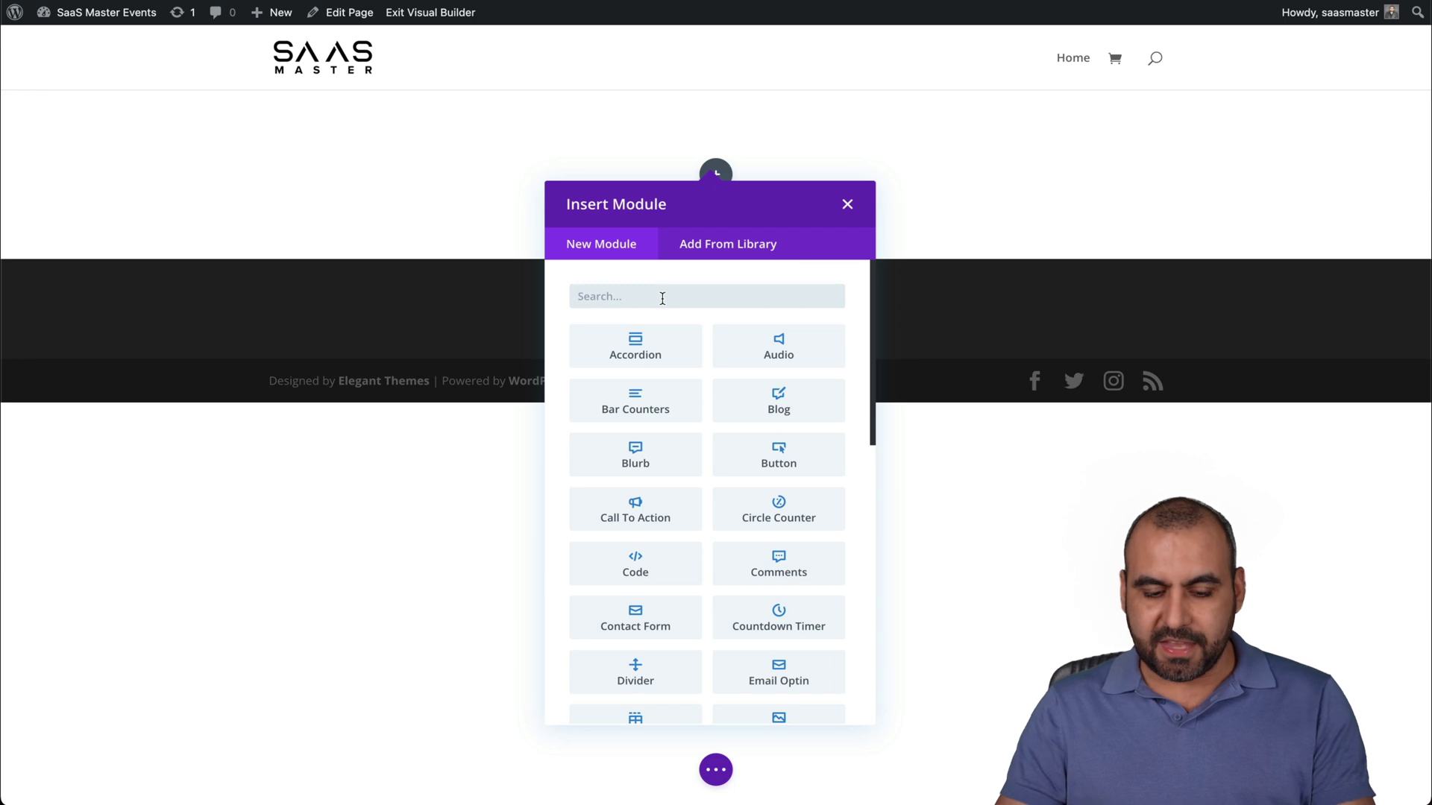
type("code")
left_click(668, 338)
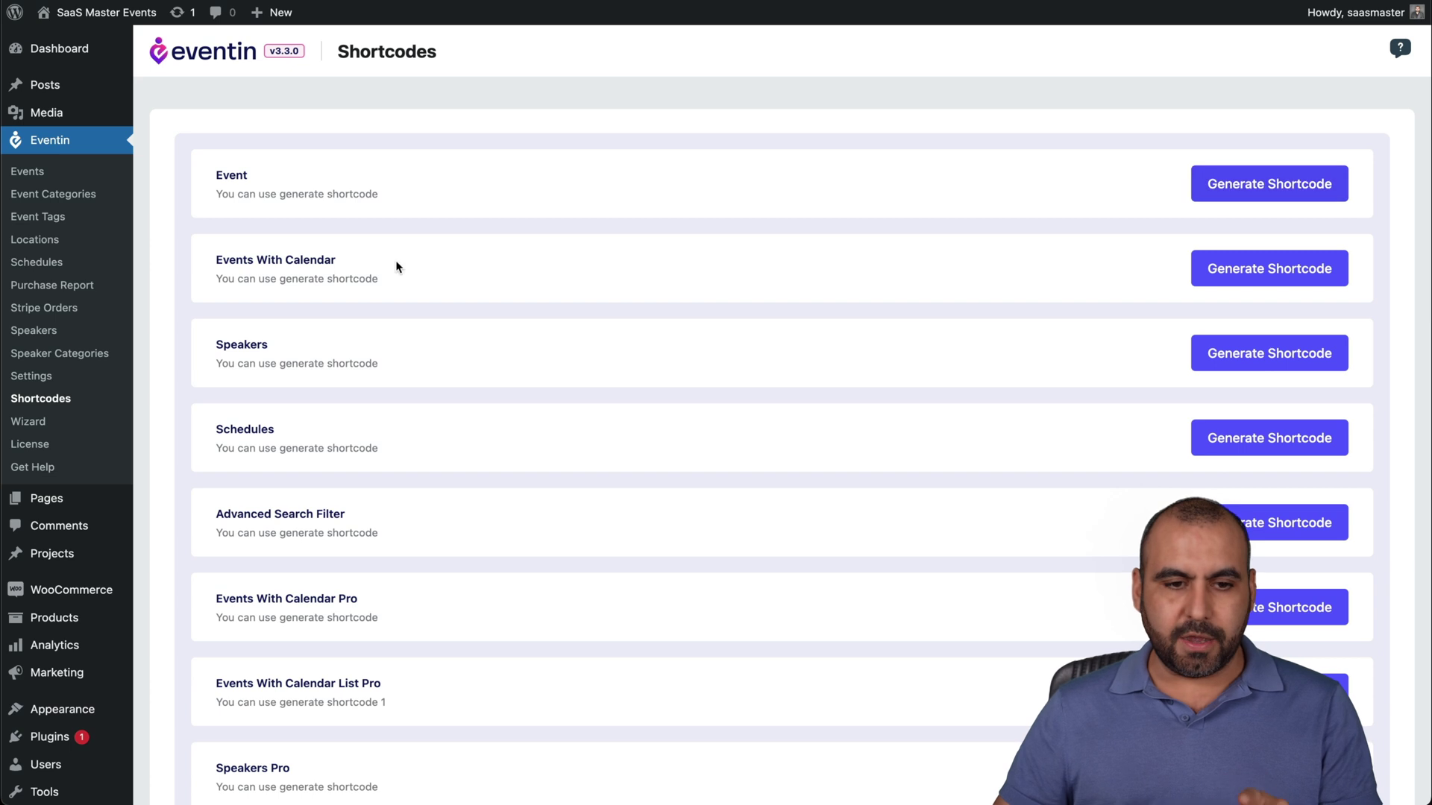
Generate an Events With Calendar shortcode (style 1, Event category, Full Width, descriptions on) and select it
left_click(1282, 273)
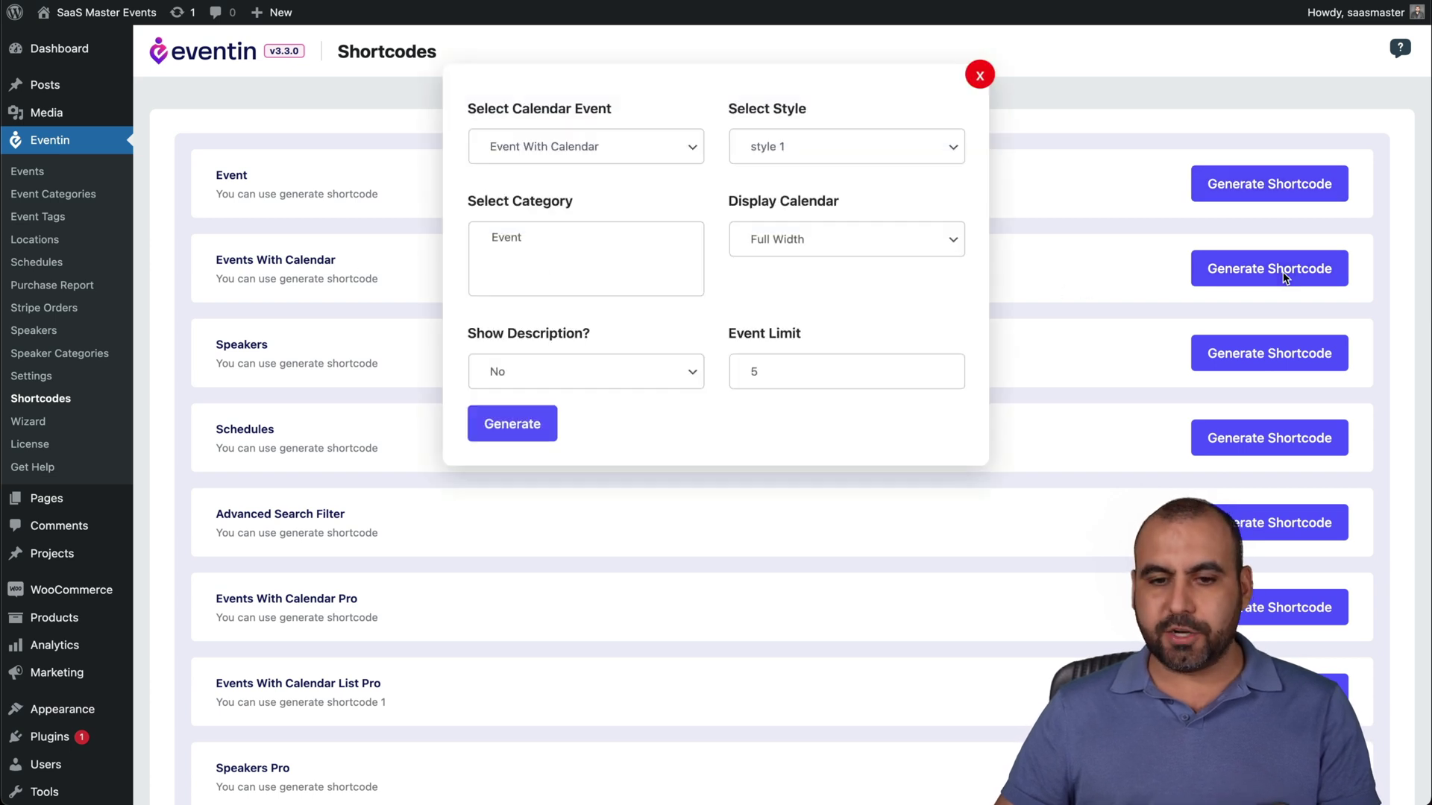
left_click(625, 155)
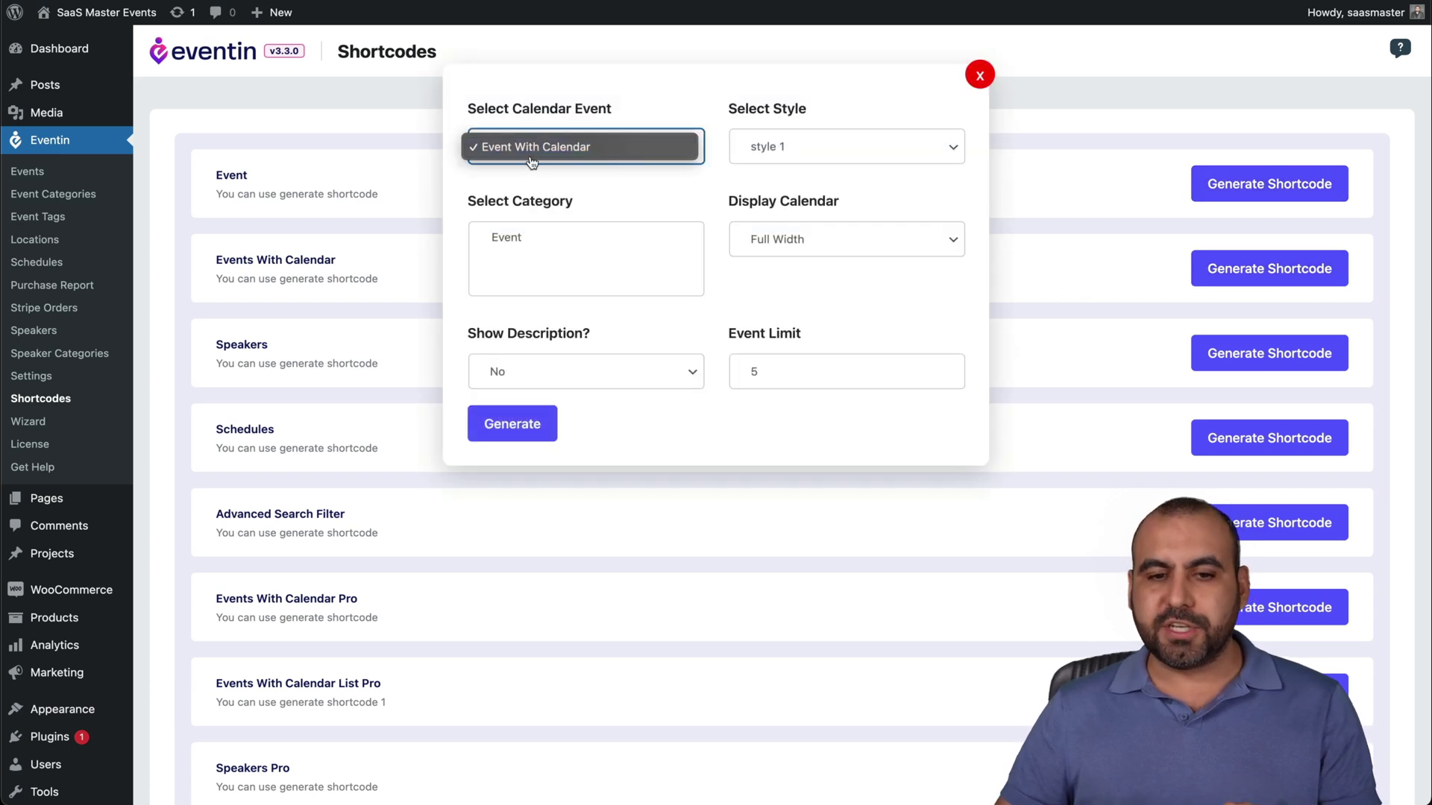
left_click(773, 149)
left_click(813, 148)
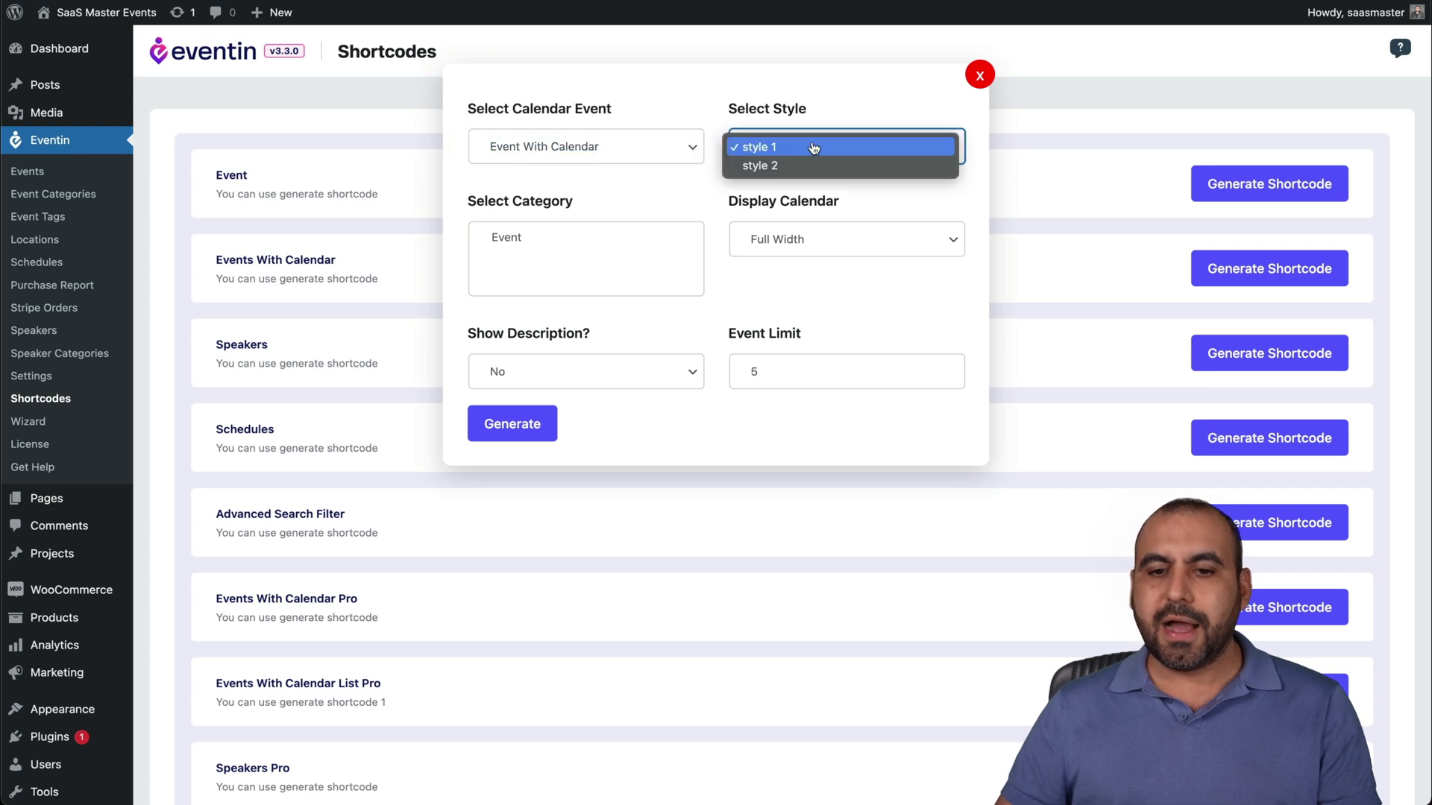
left_click(645, 204)
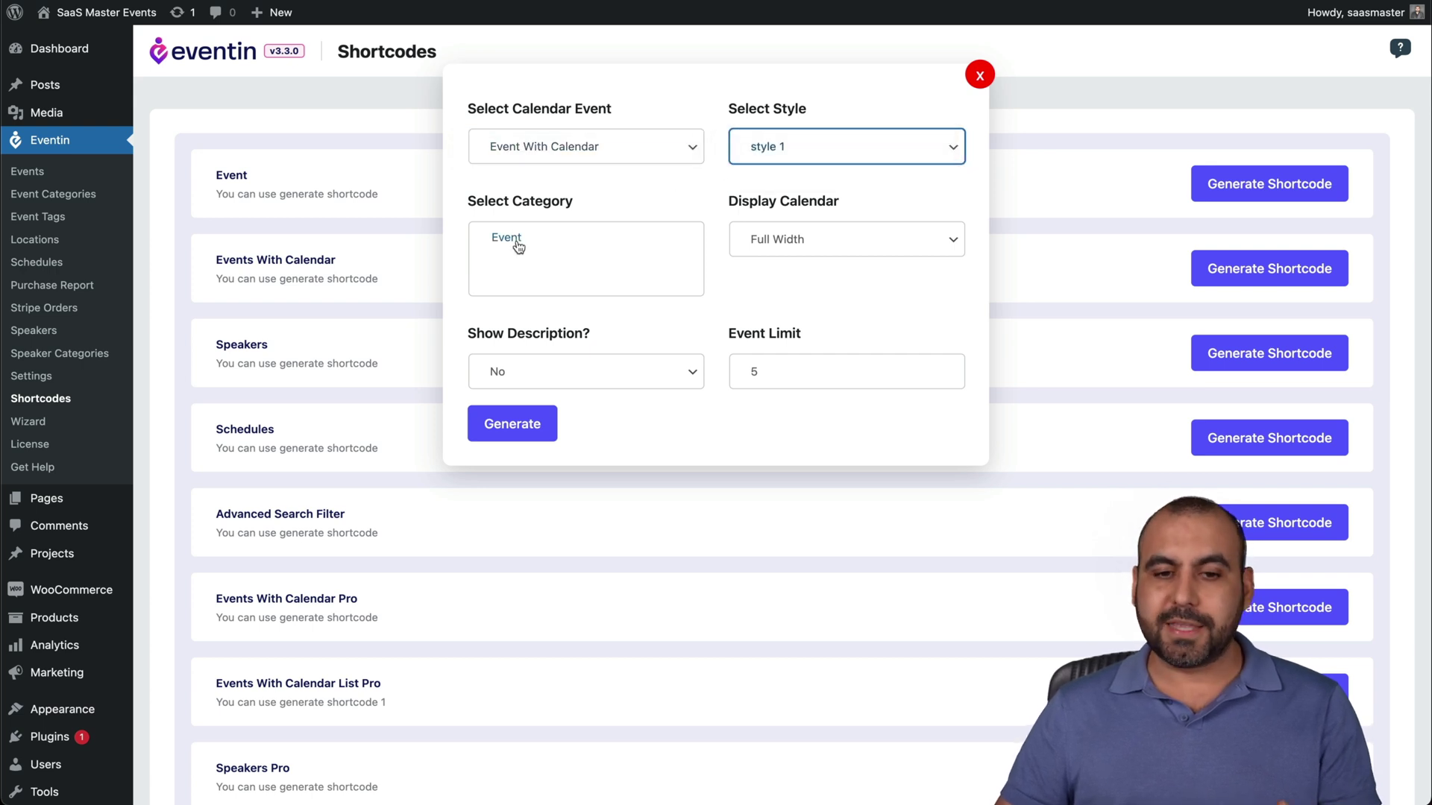
left_click(520, 240)
left_click(816, 239)
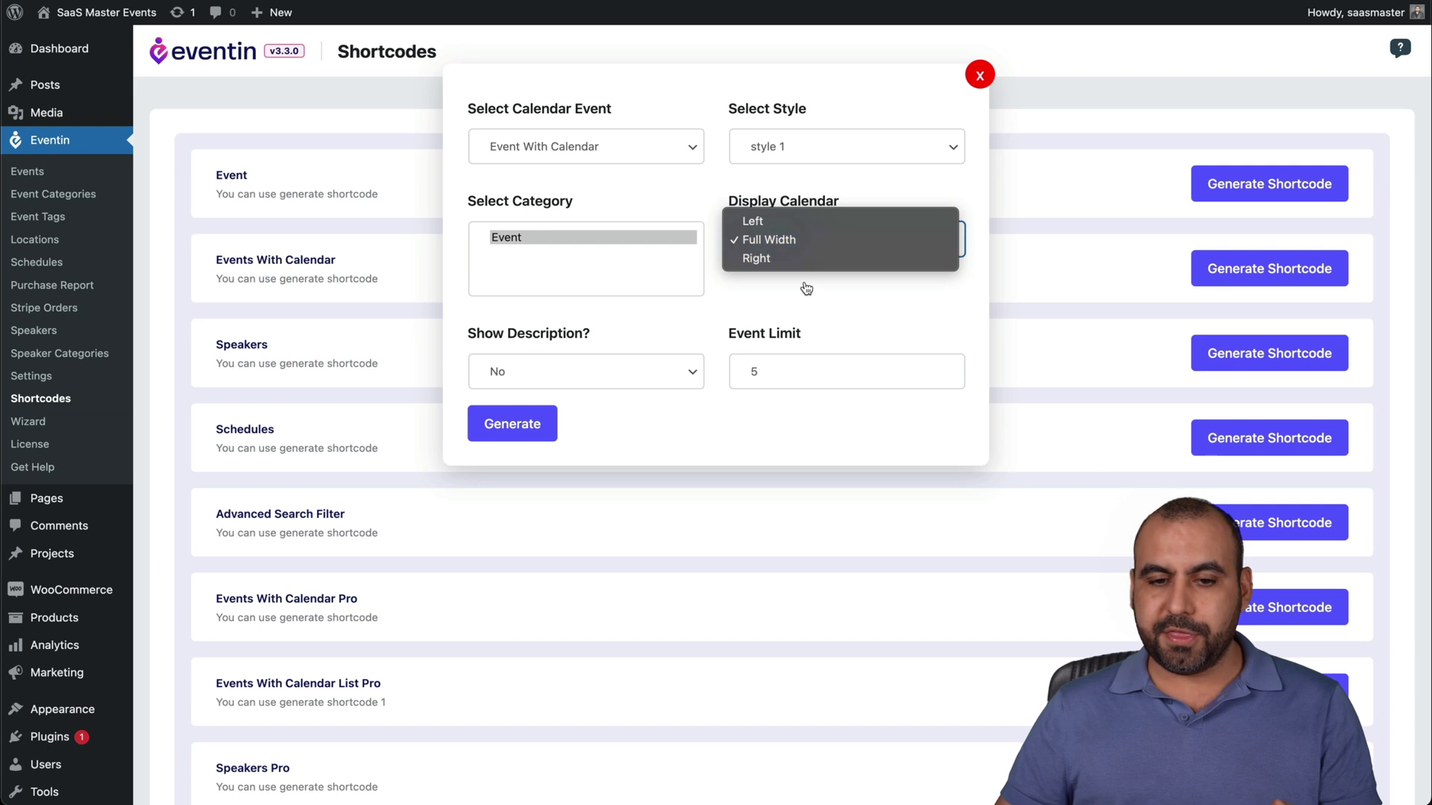
left_click(735, 319)
left_click(572, 366)
left_click(567, 353)
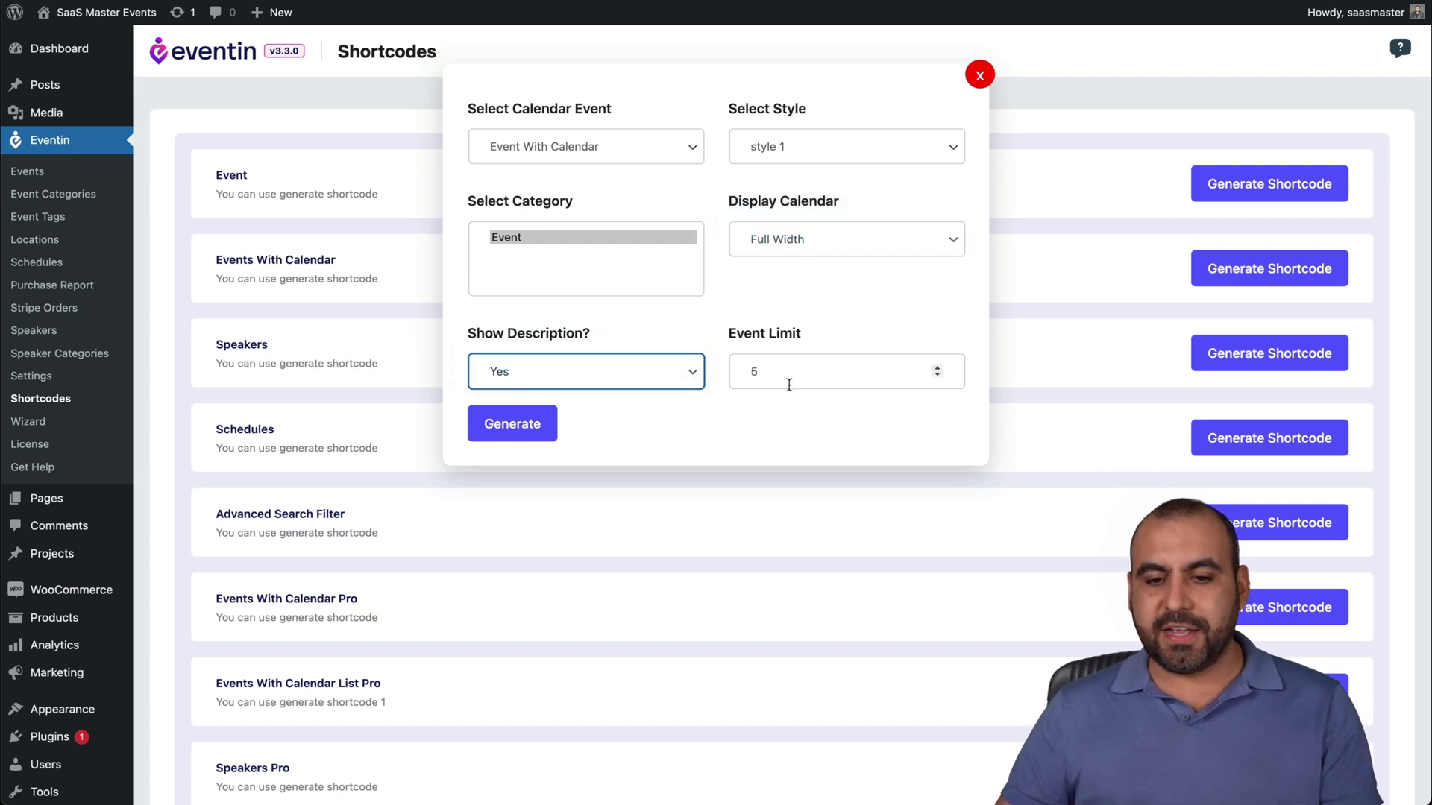
left_click(536, 424)
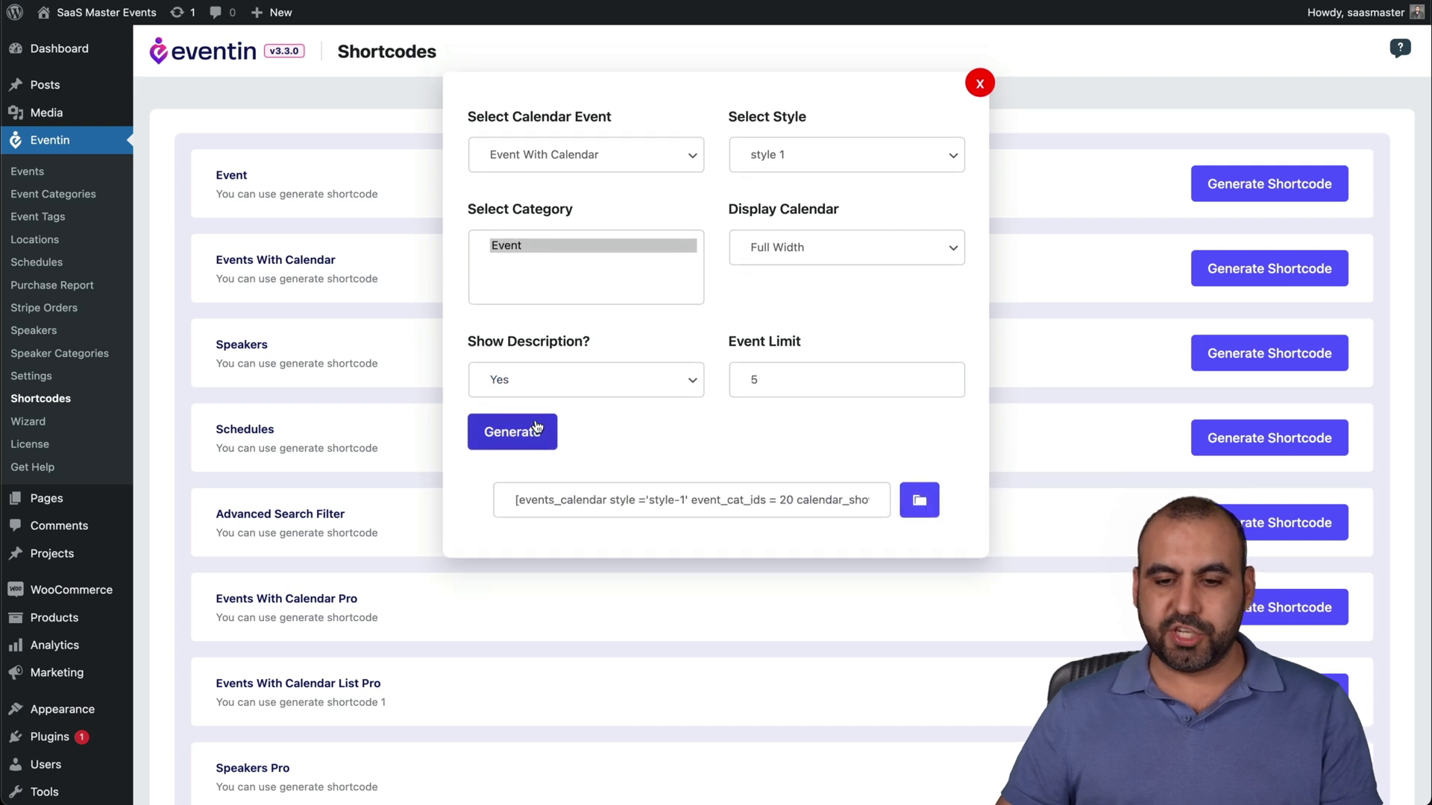
triple_click(842, 501)
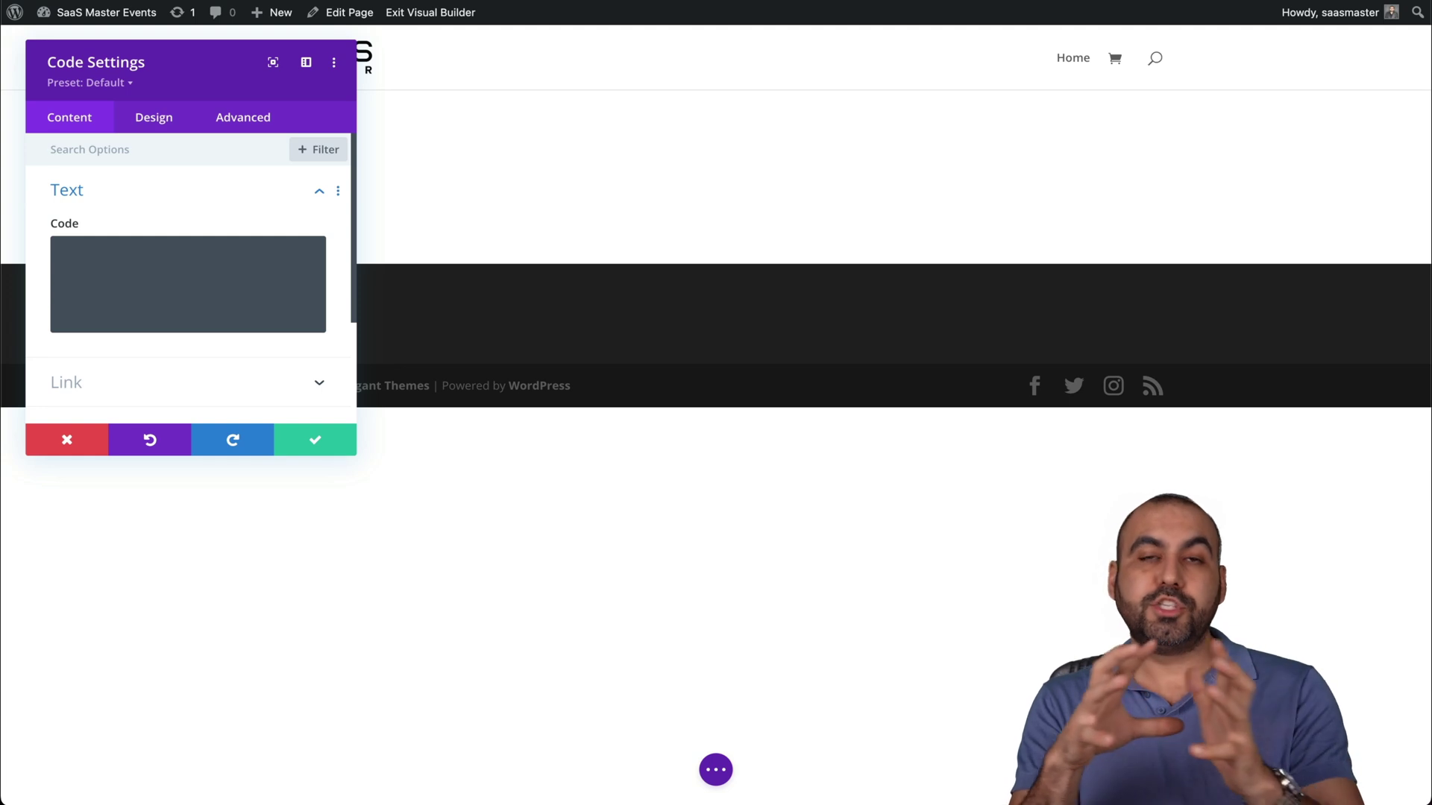
Paste the calendar shortcode into the Code module and save the module
left_click(115, 271)
key("ctrl+v")
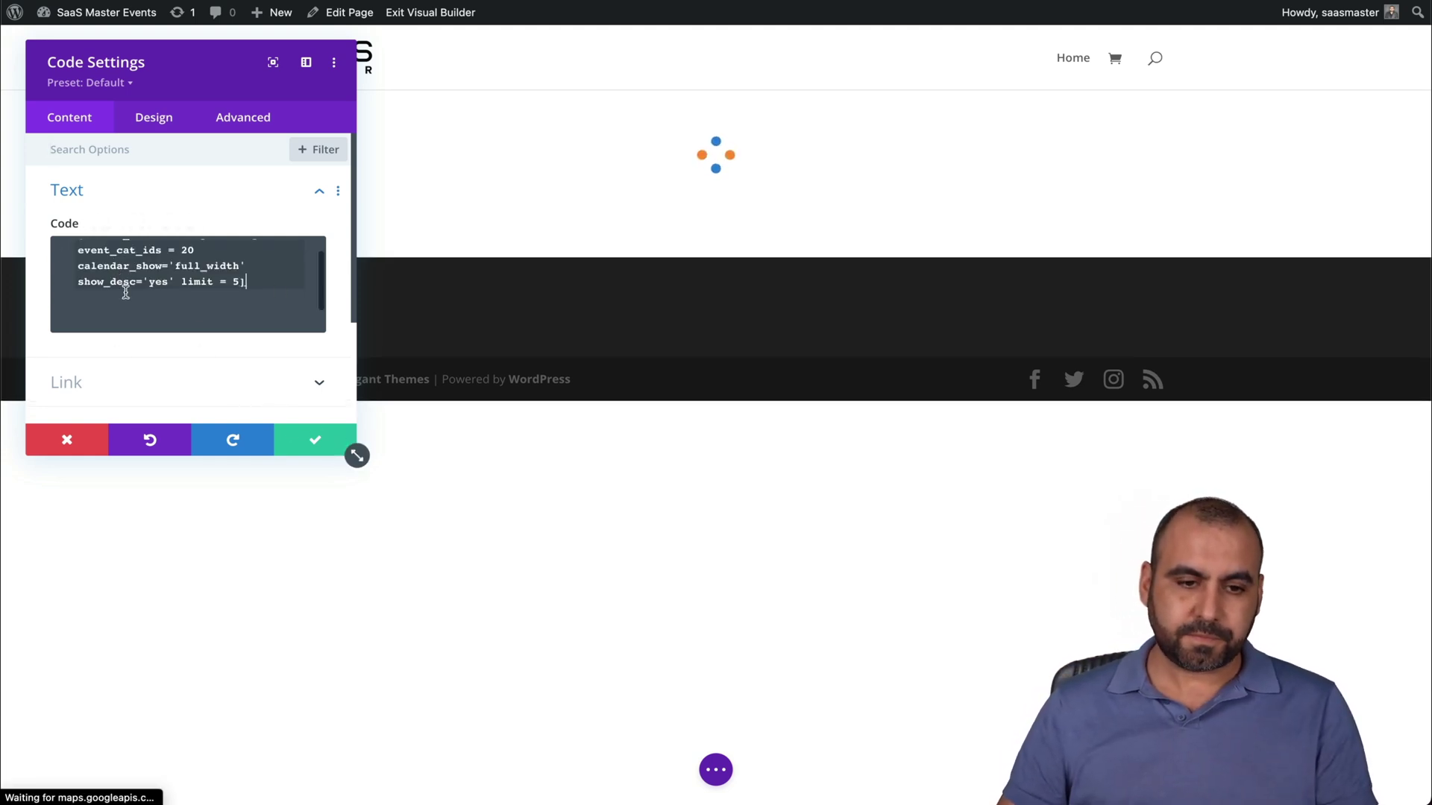
left_click(319, 443)
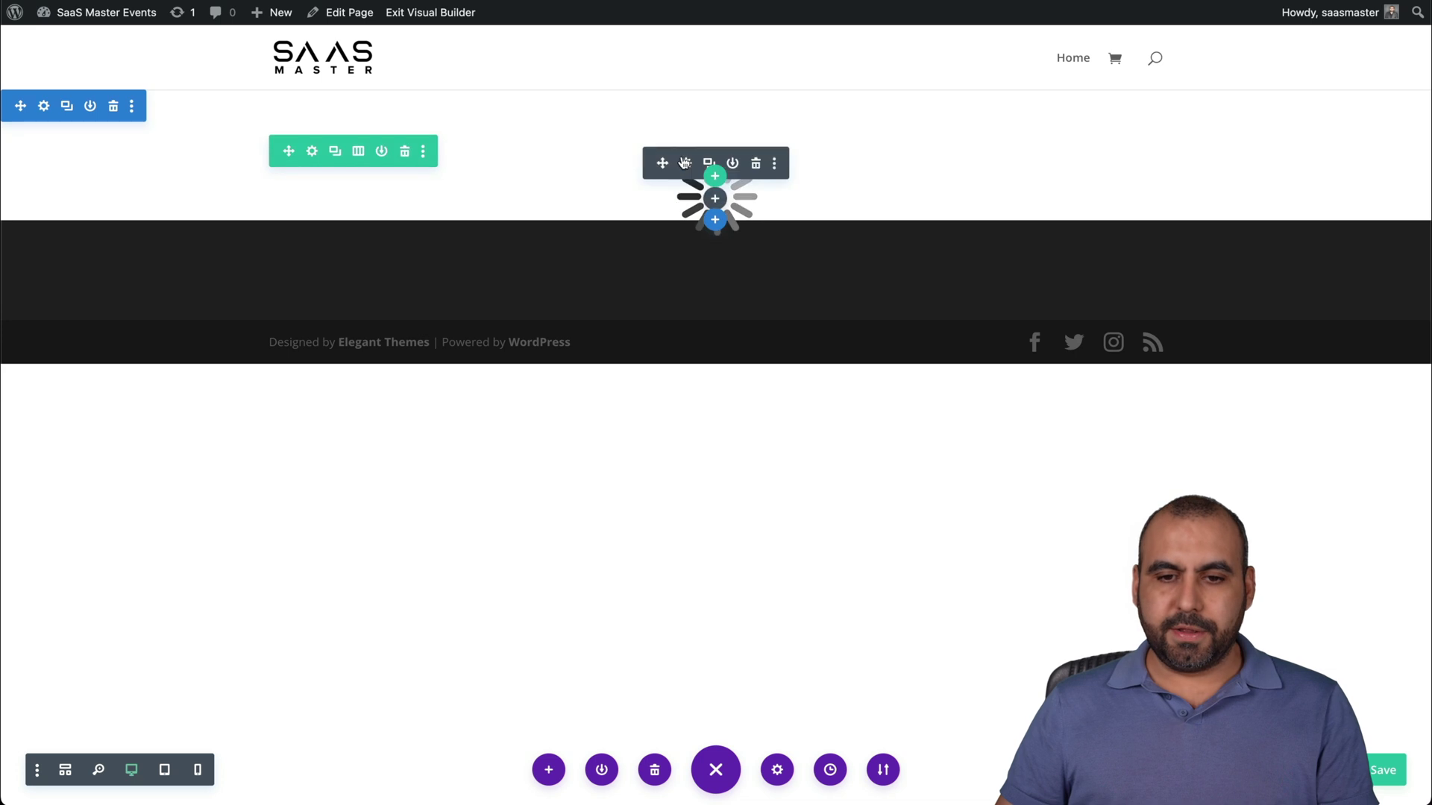
left_click(685, 159)
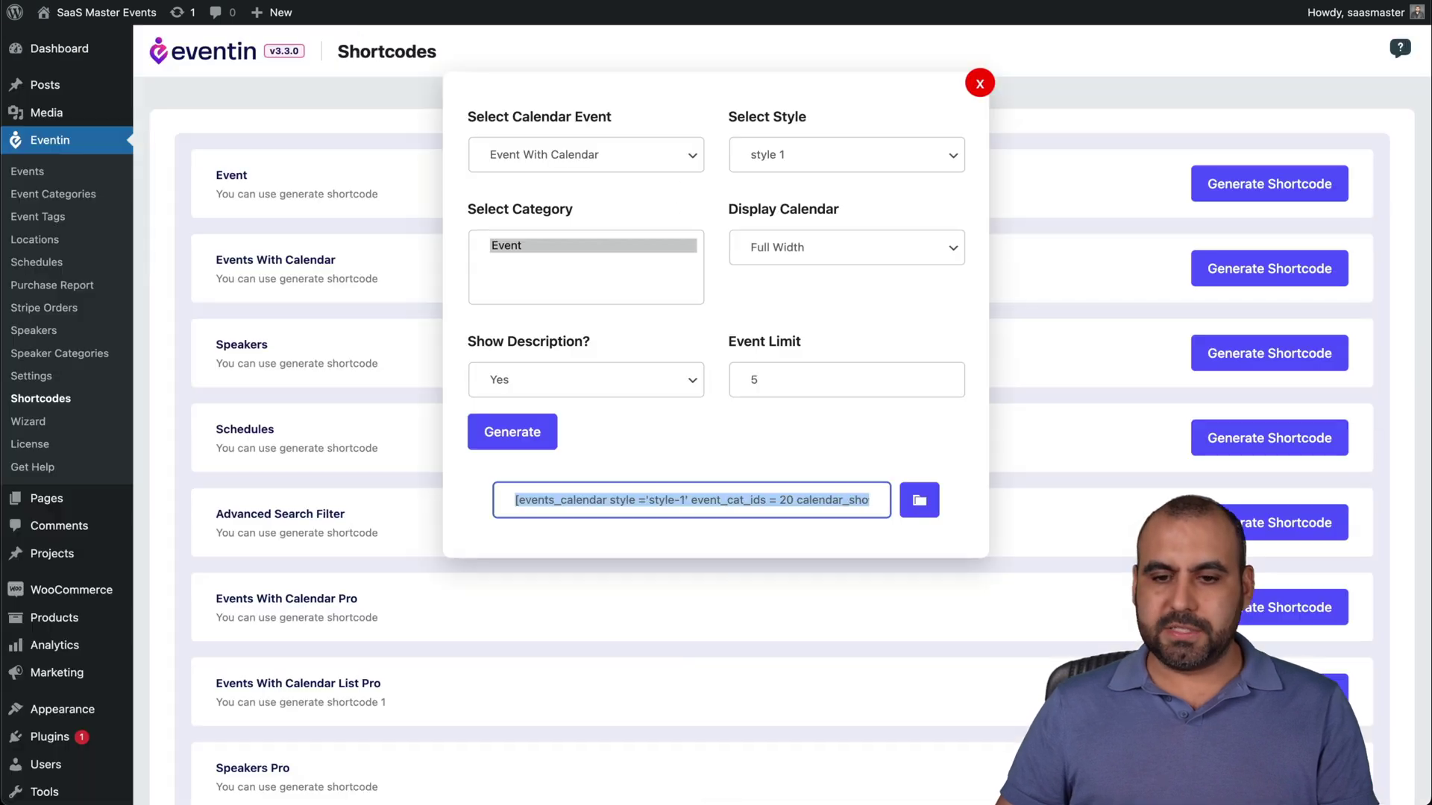
Generate an Event Tab shortcode for the Event category and event tag, and copy it
left_click(980, 84)
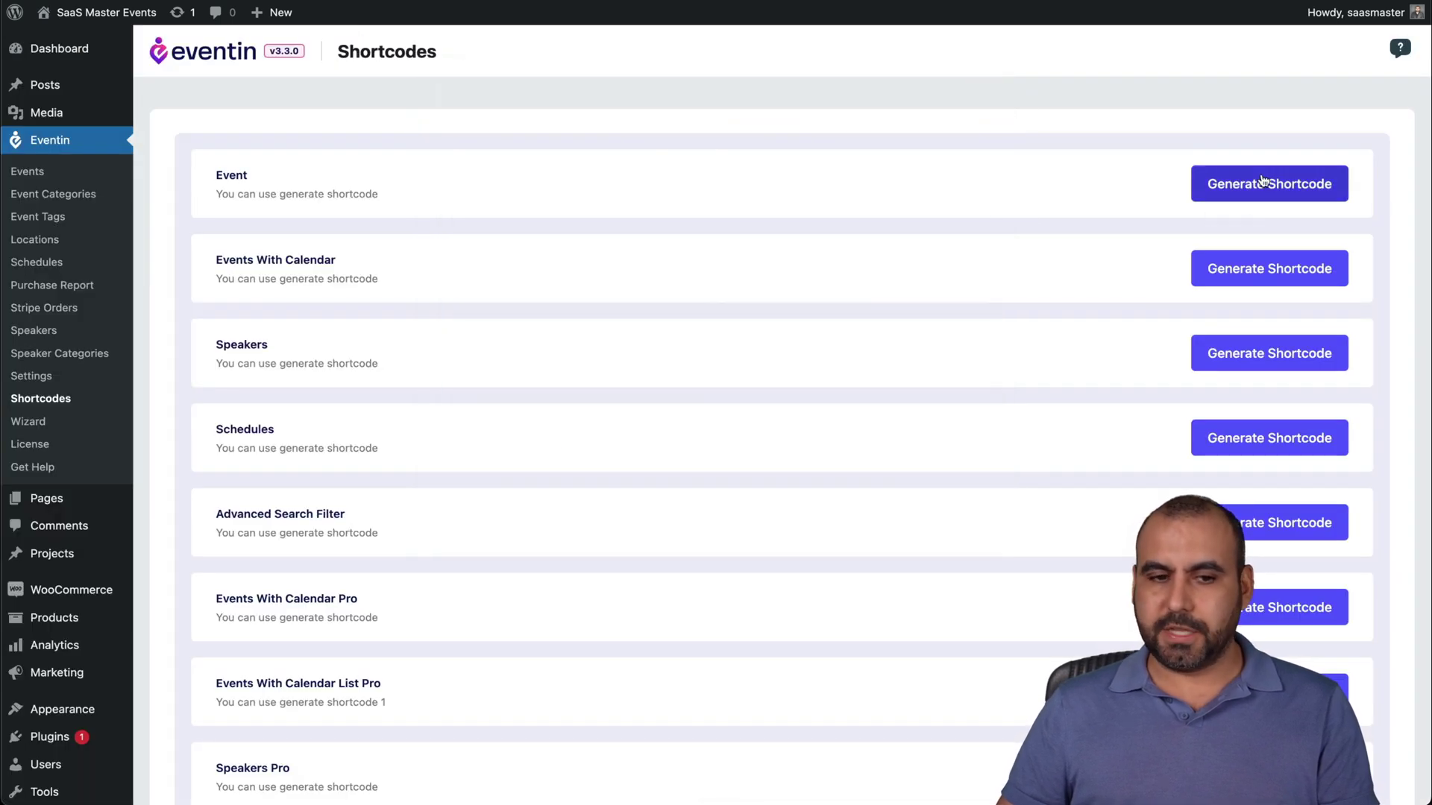
left_click(1257, 183)
left_click(636, 173)
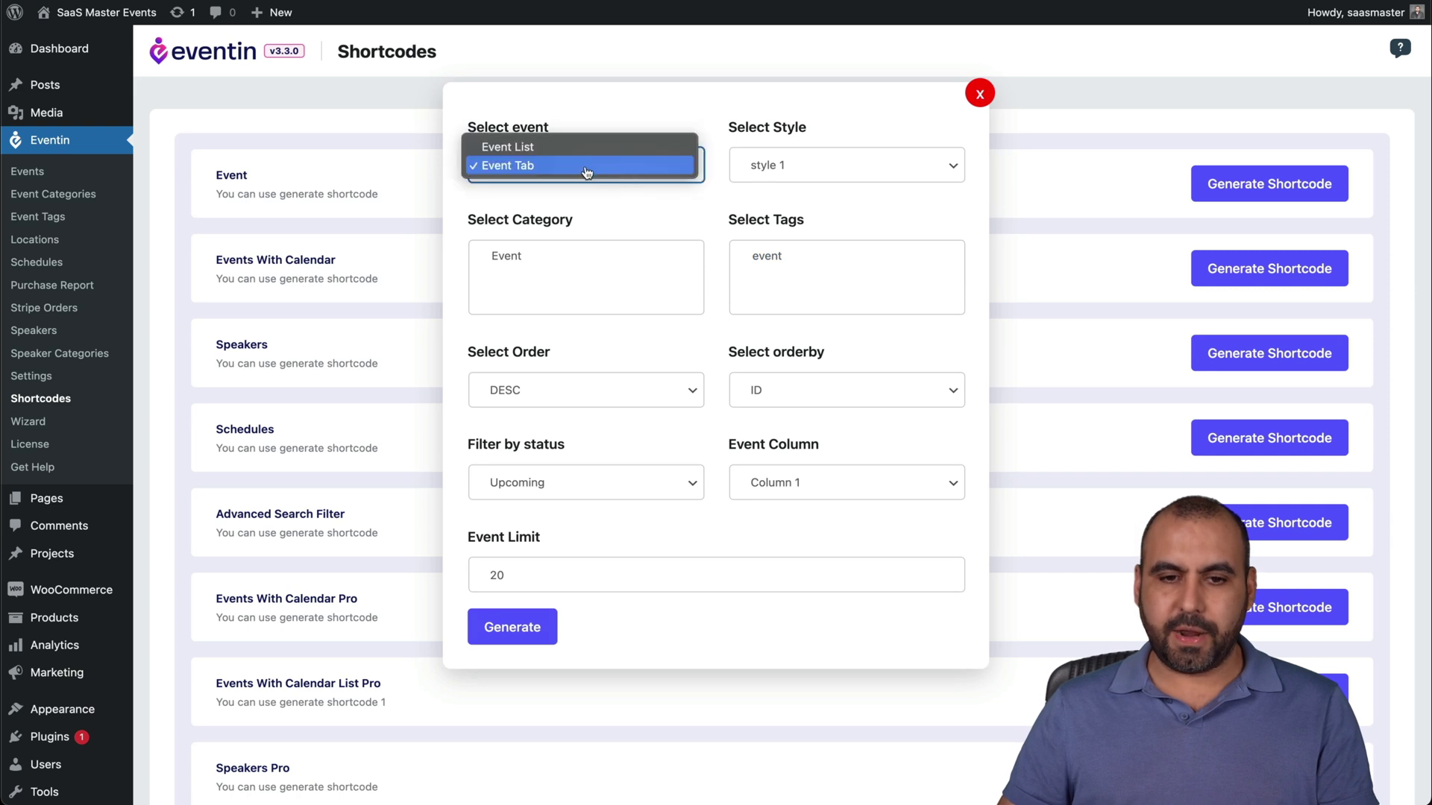
left_click(645, 249)
left_click(788, 257)
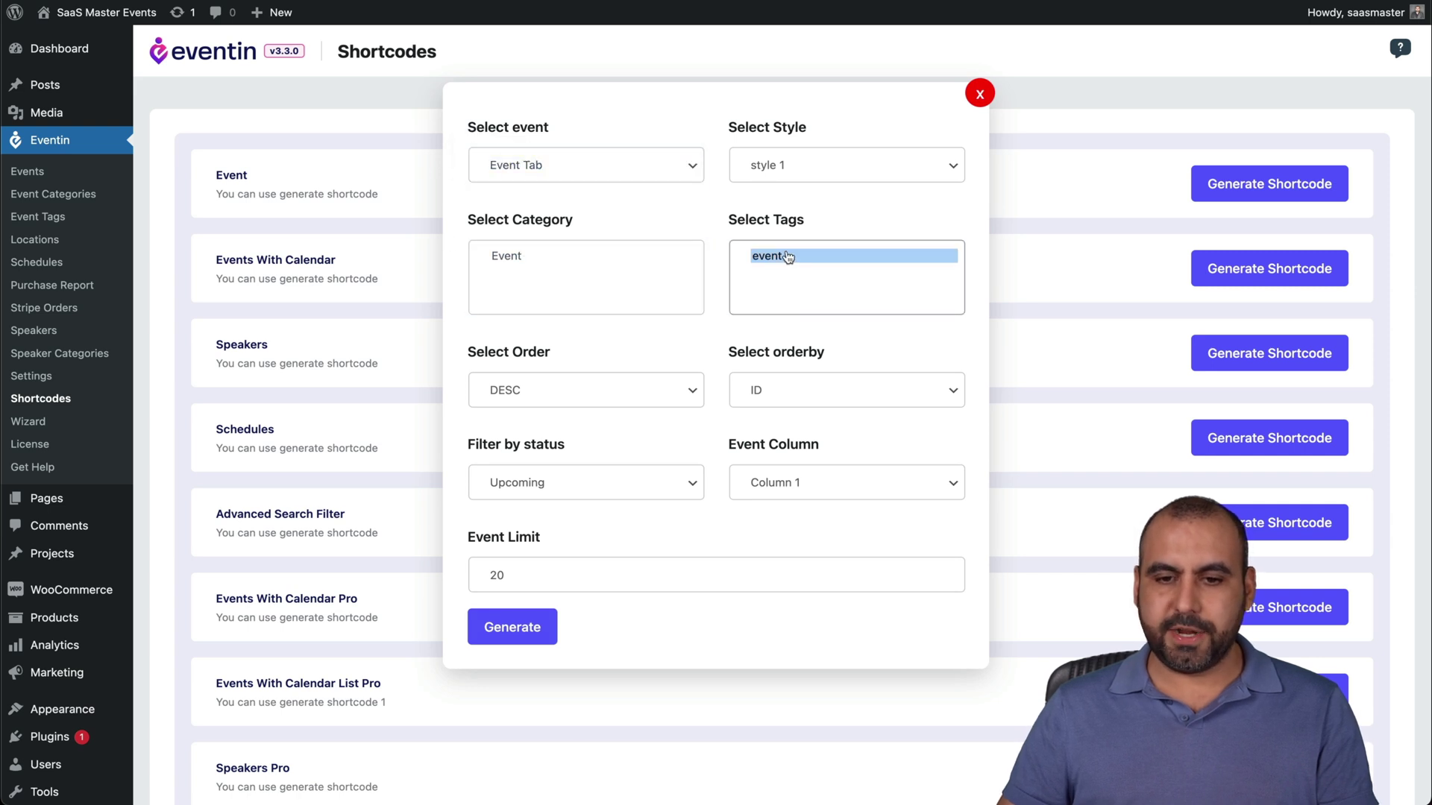
left_click(565, 255)
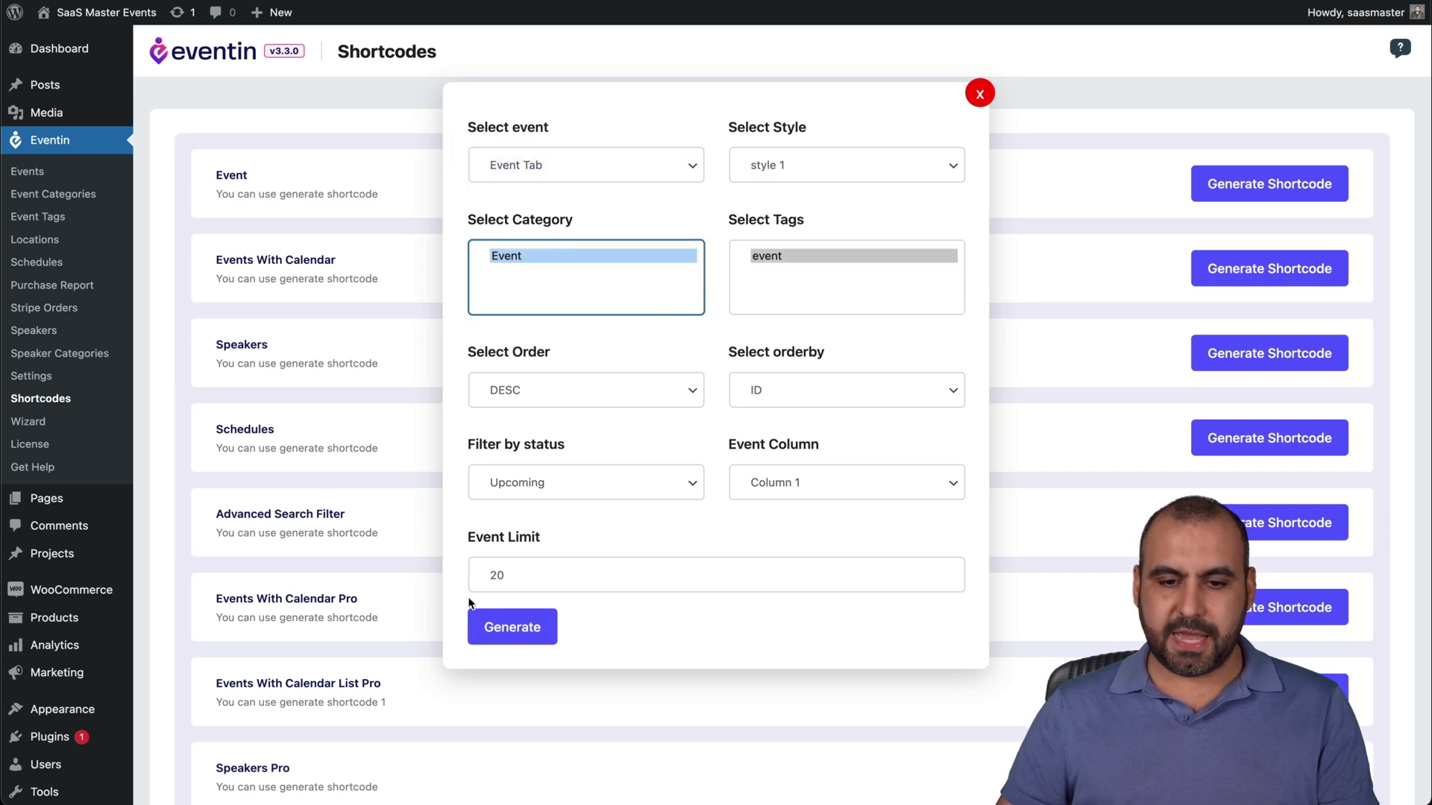
left_click(531, 640)
left_click(692, 695)
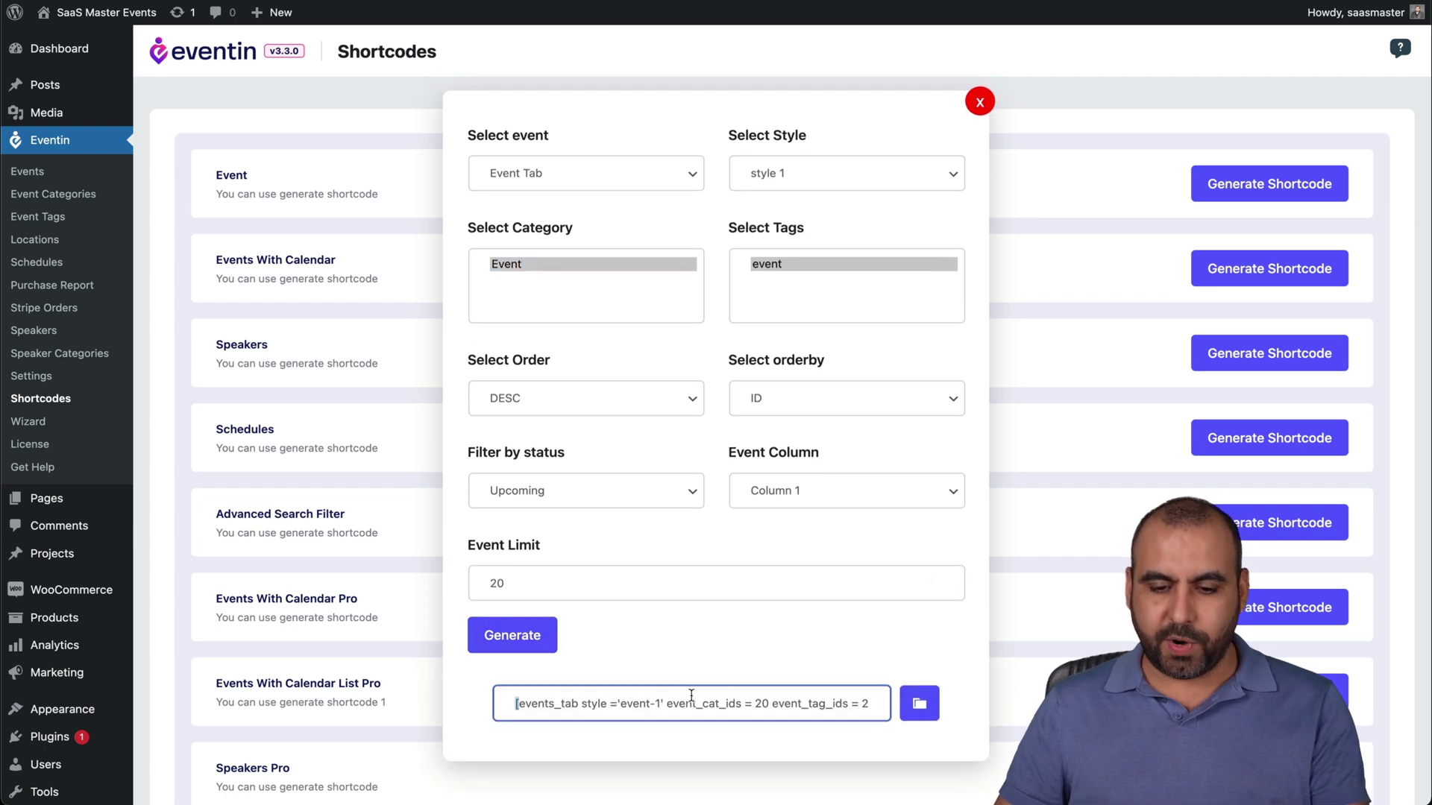
key("ctrl+a")
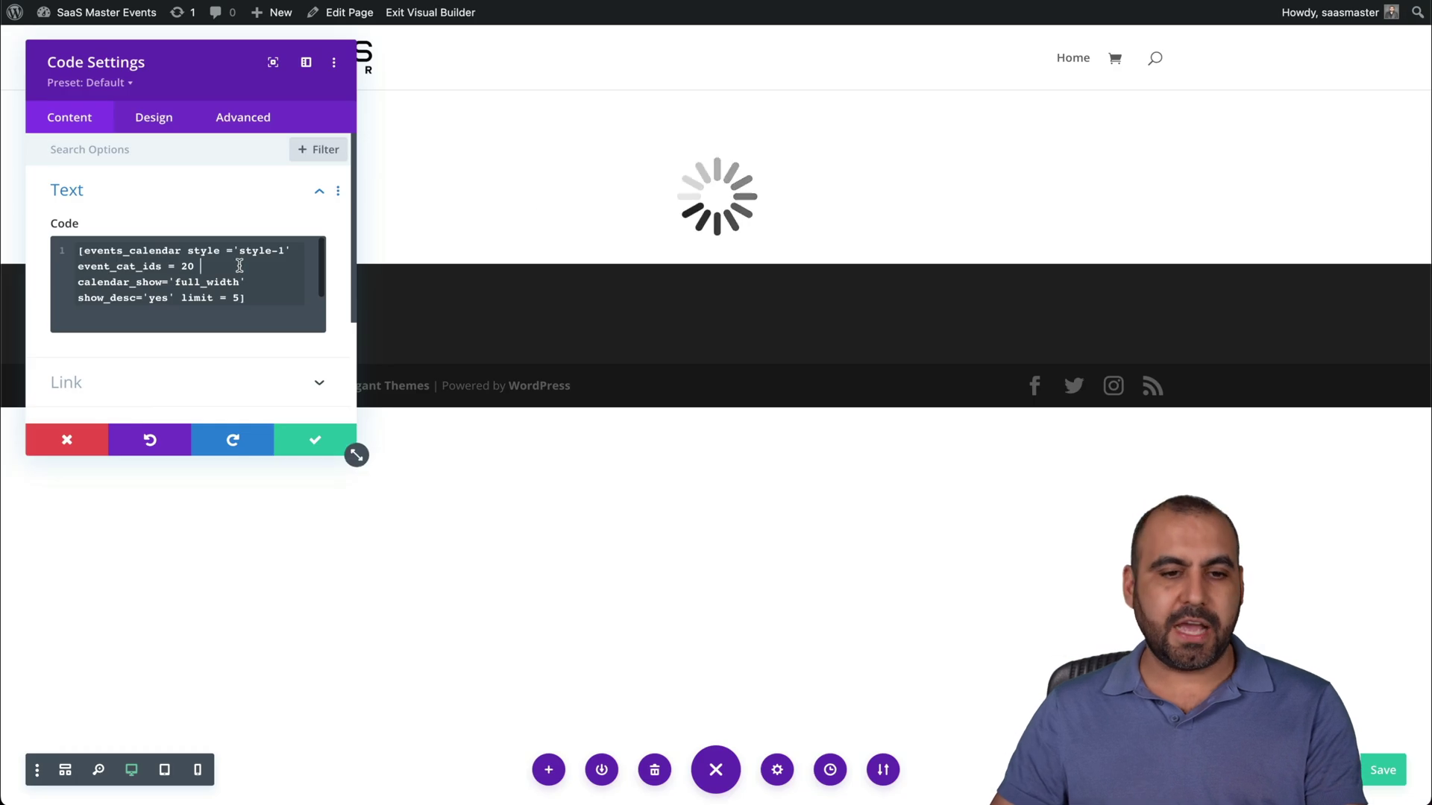
Replace the calendar shortcode in the Code module with the Event Tab shortcode
scroll(255, 312, "down", 1)
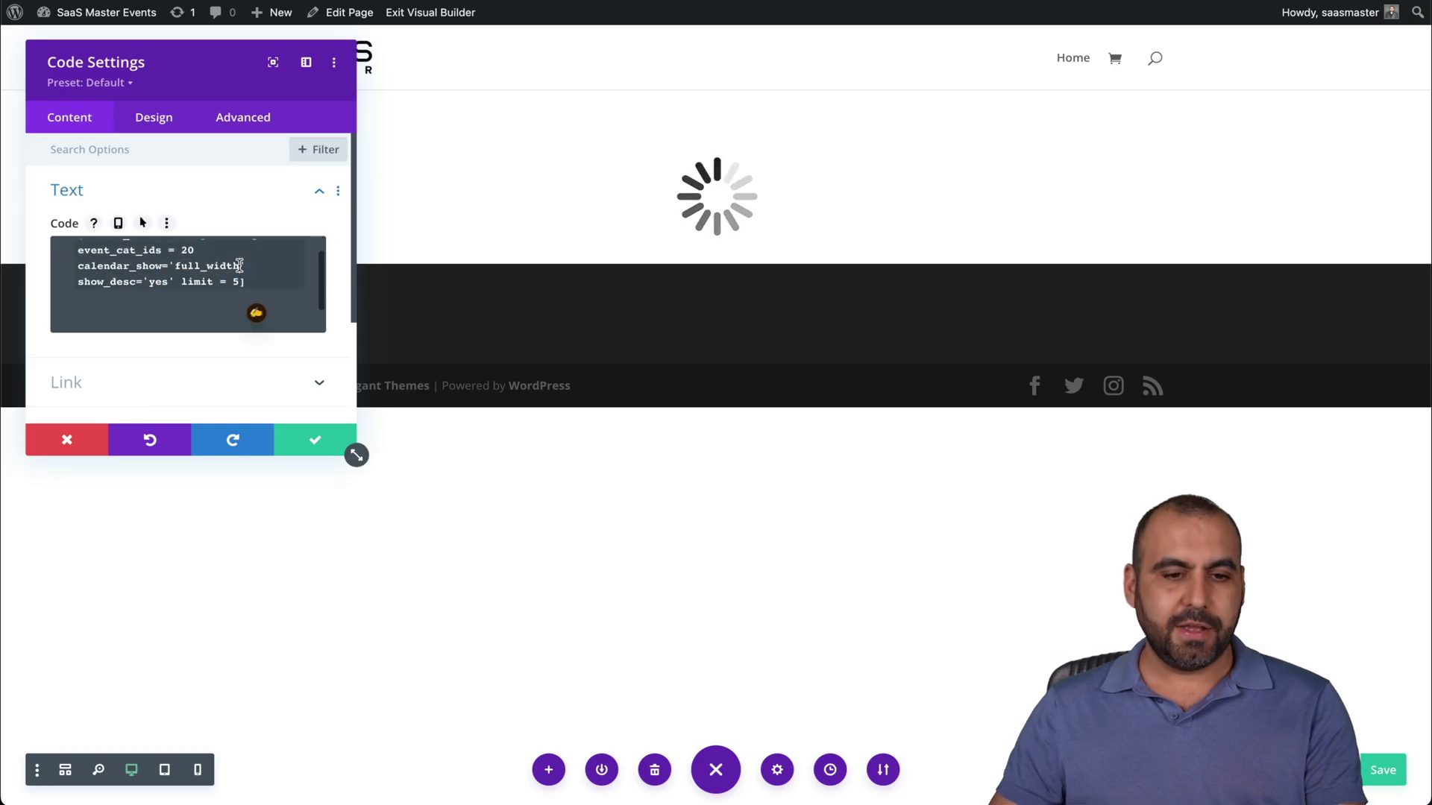
key("ctrl+a")
key("BackSpace")
key("ctrl+v")
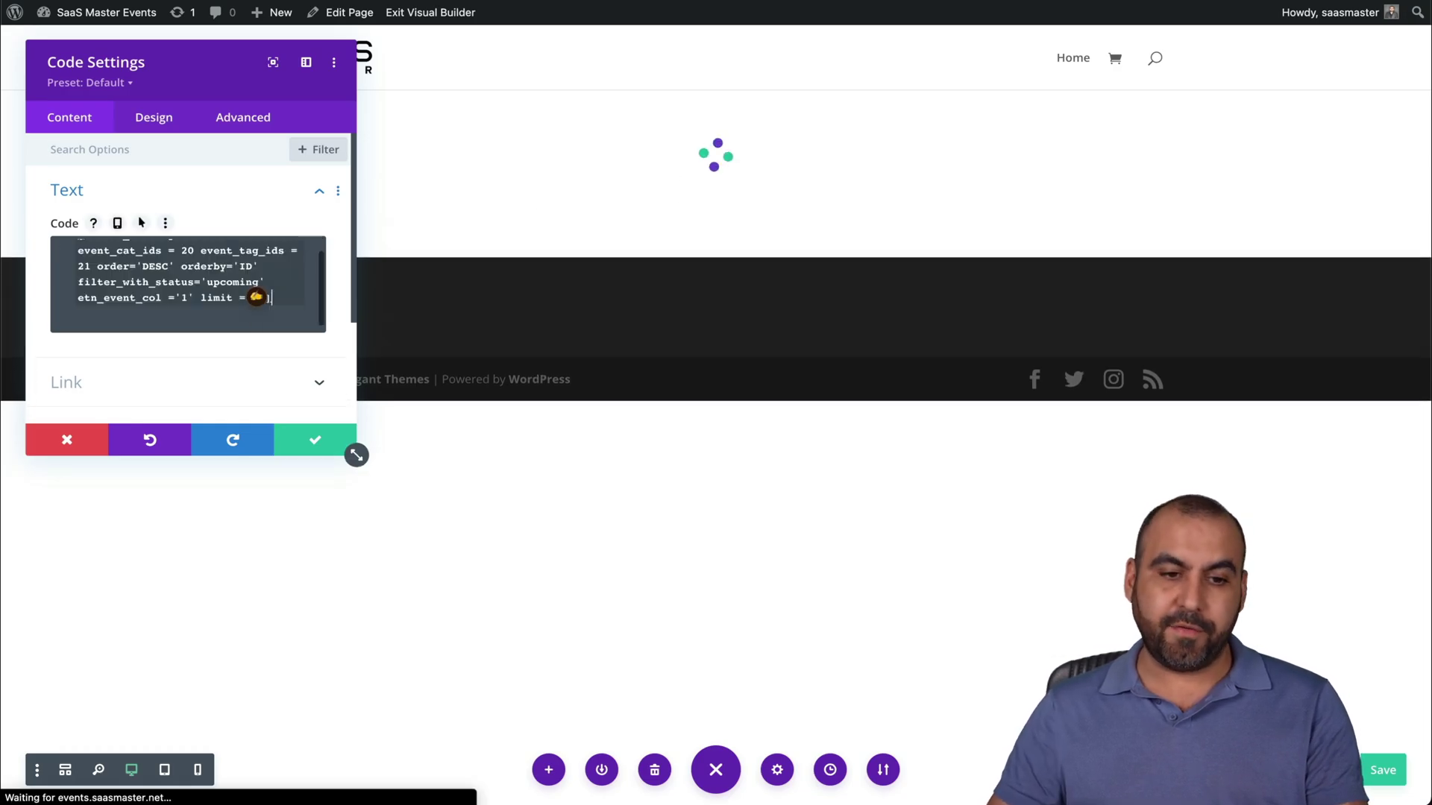
left_click(308, 440)
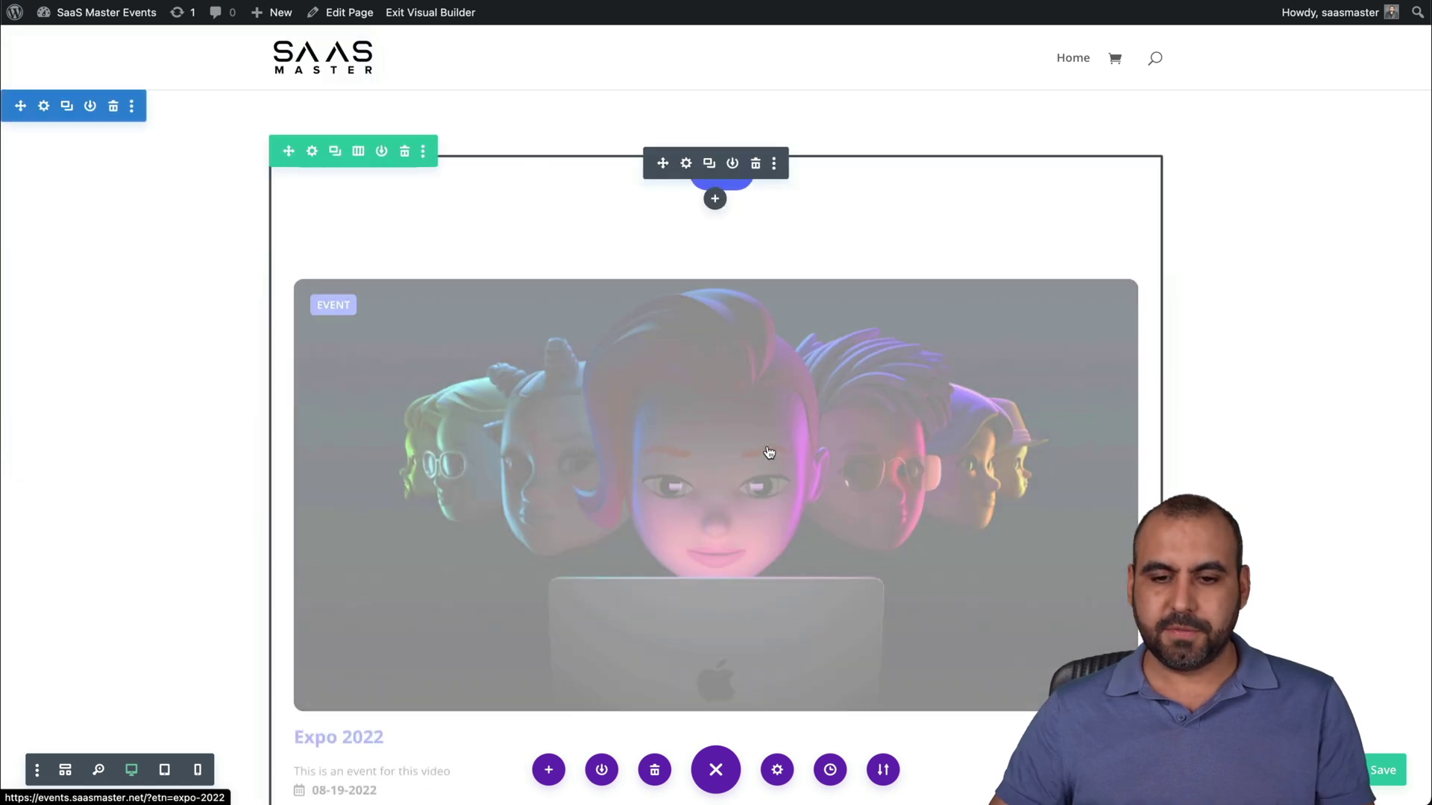
Save the Divi page and open an incognito window to preview the site
scroll(791, 546, "down", 10)
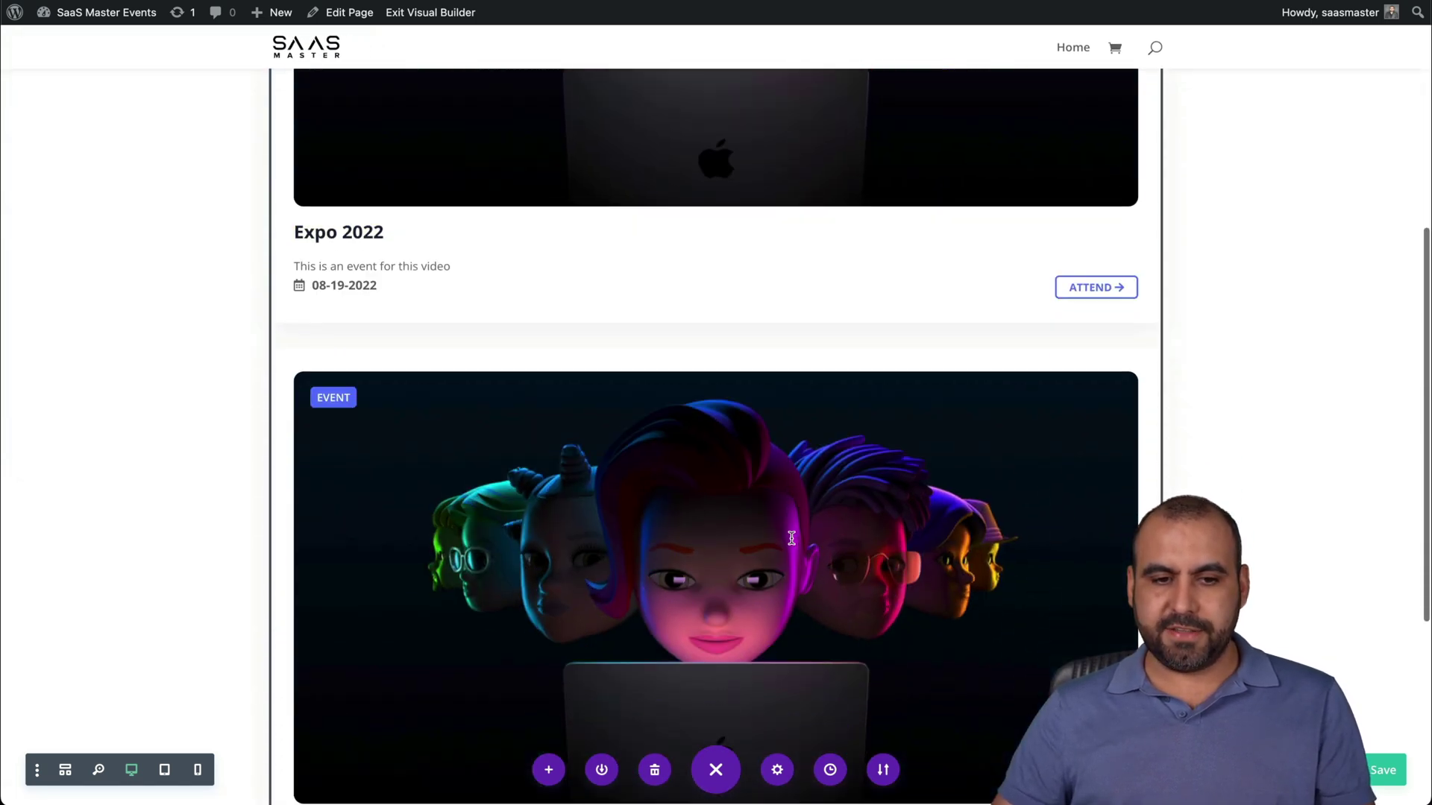
scroll(793, 544, "up", 9)
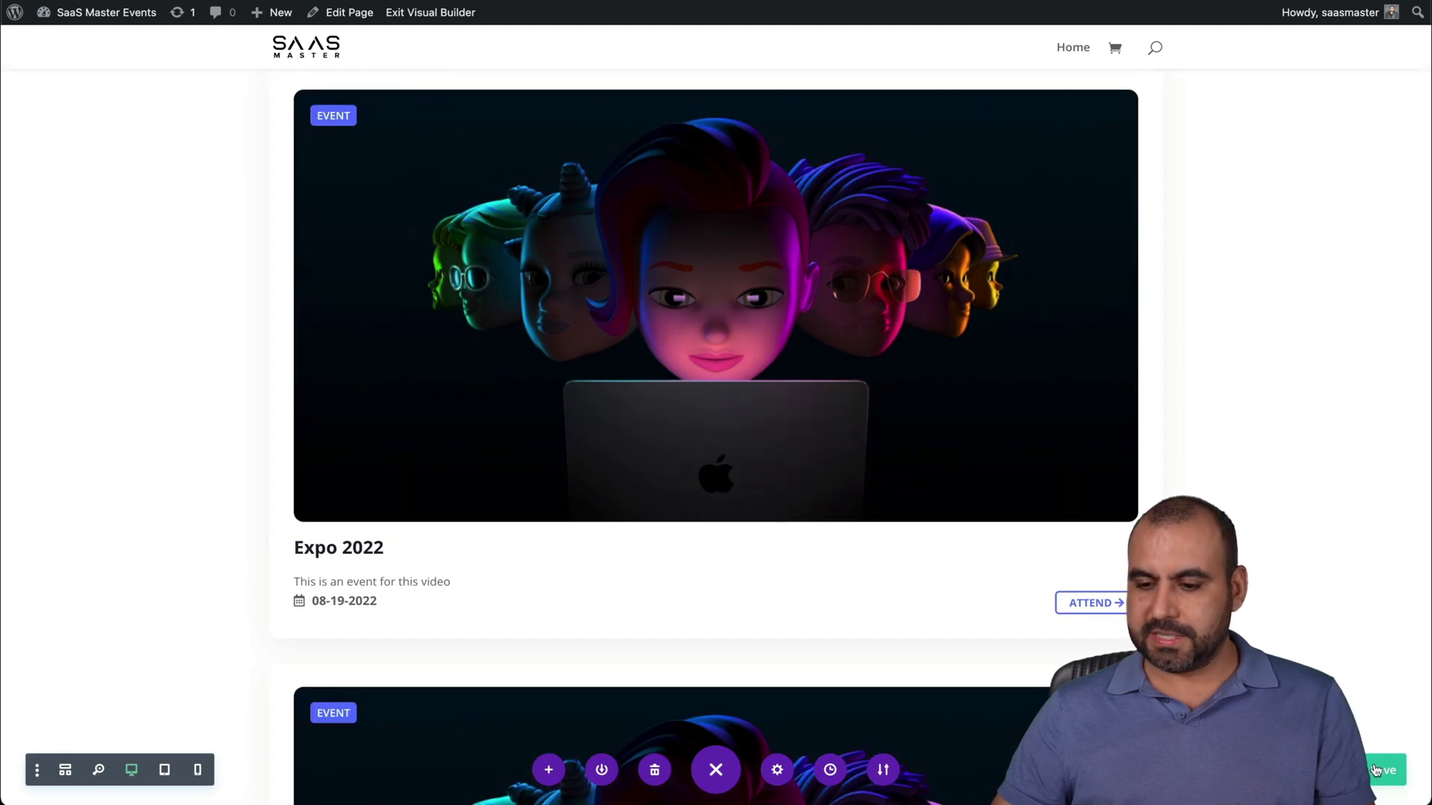
left_click(1377, 773)
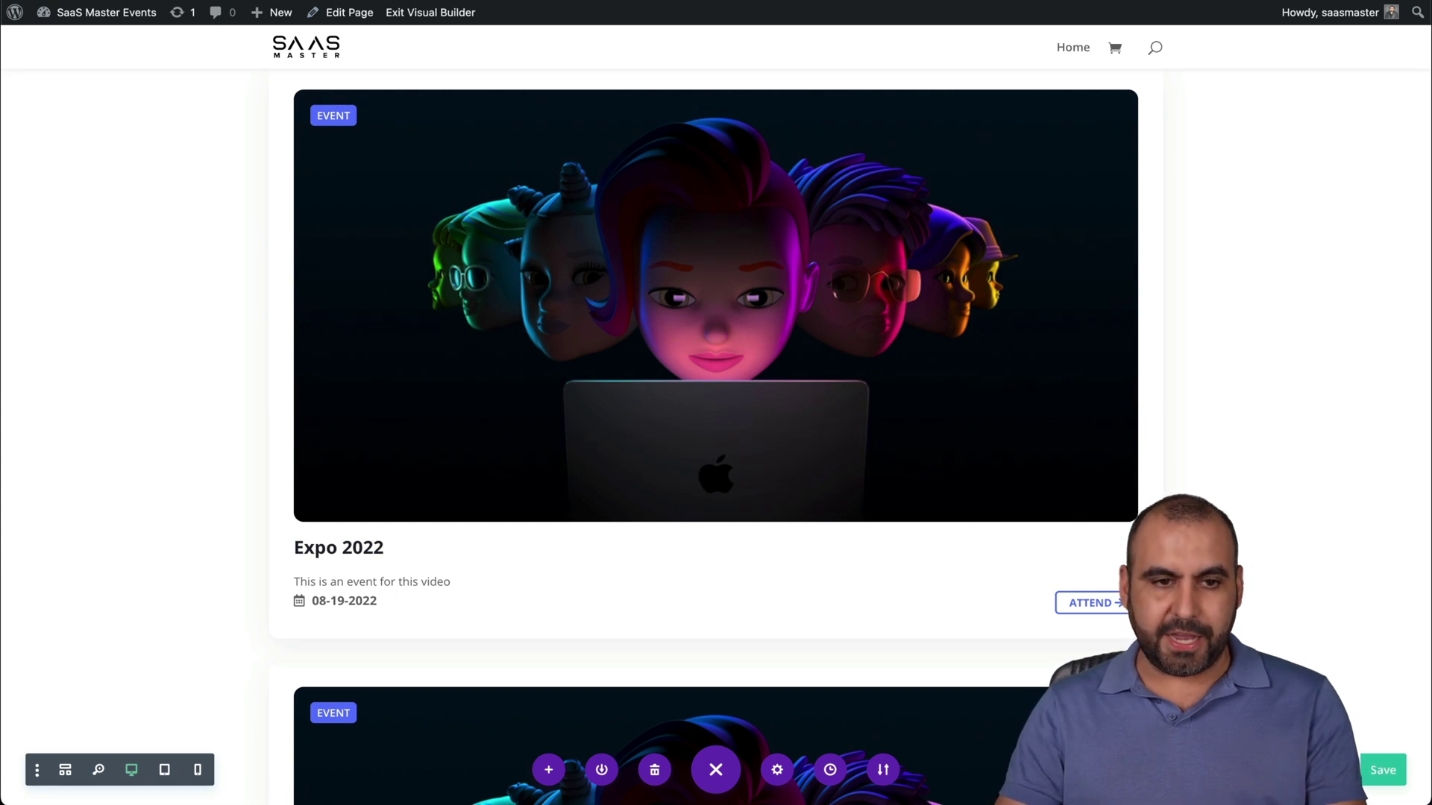
key("super+shift+n")
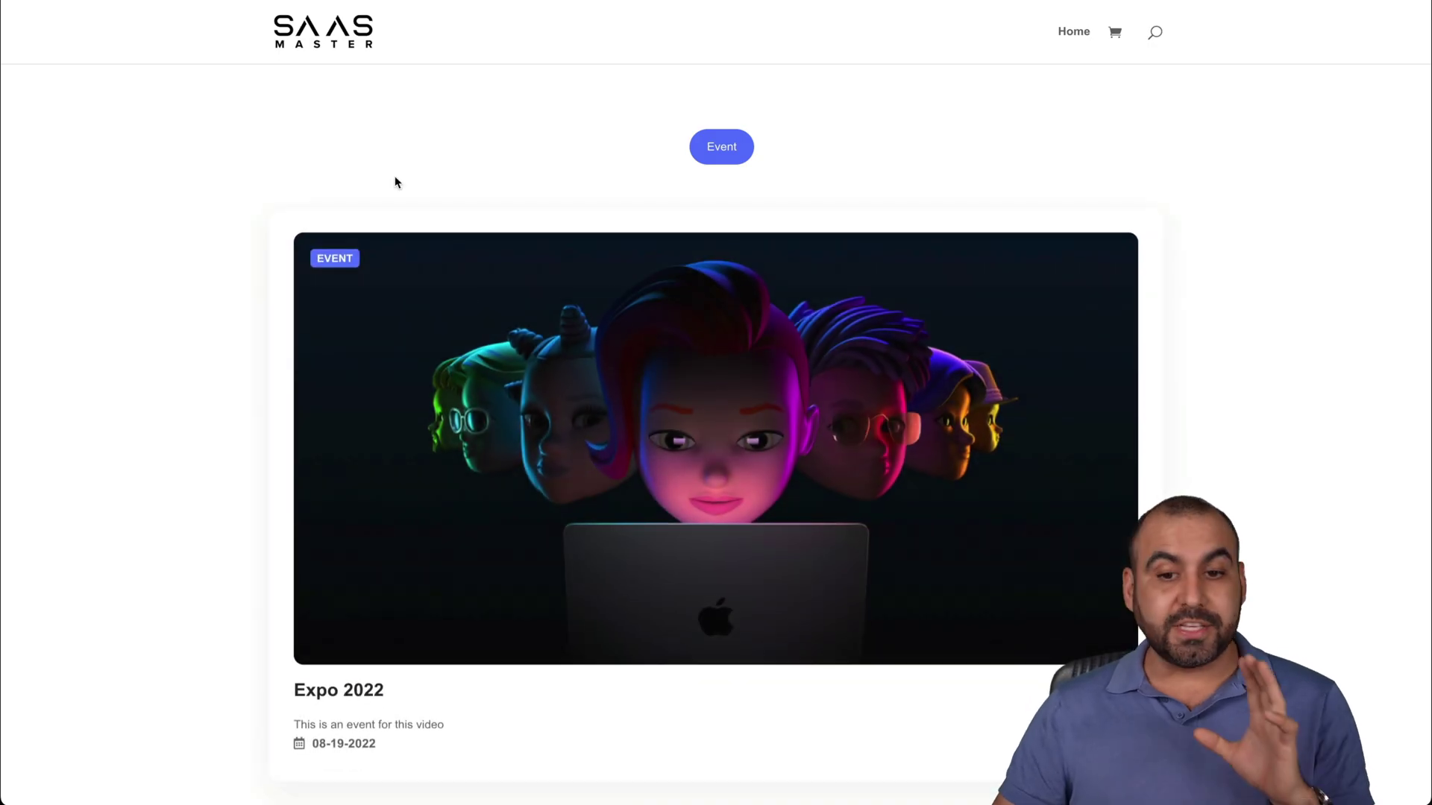
Scroll through the live event listings and open the Expo 2022 event page via ATTEND
scroll(470, 294, "down", 2)
scroll(471, 294, "down", 10)
scroll(471, 294, "up", 7)
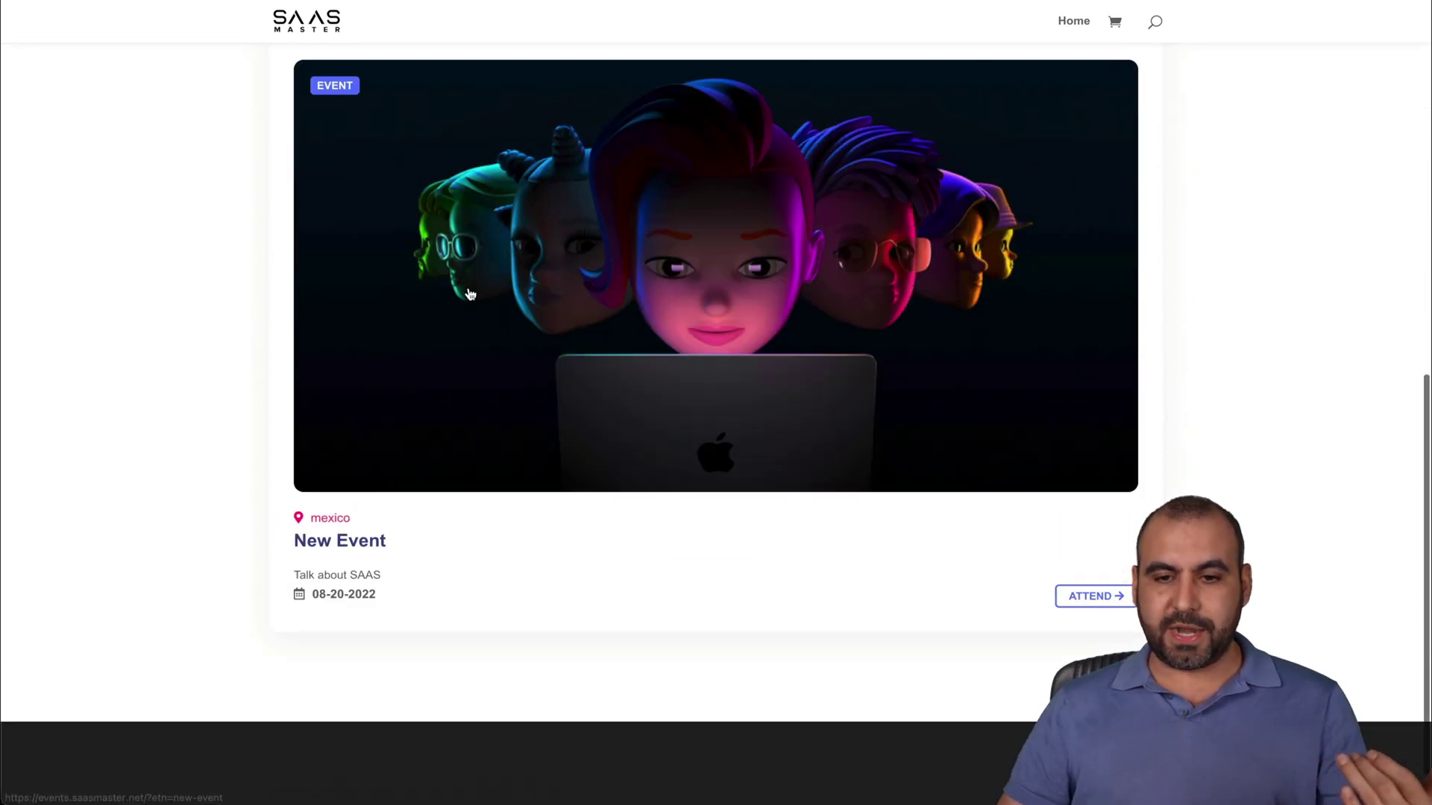
left_click(1121, 483)
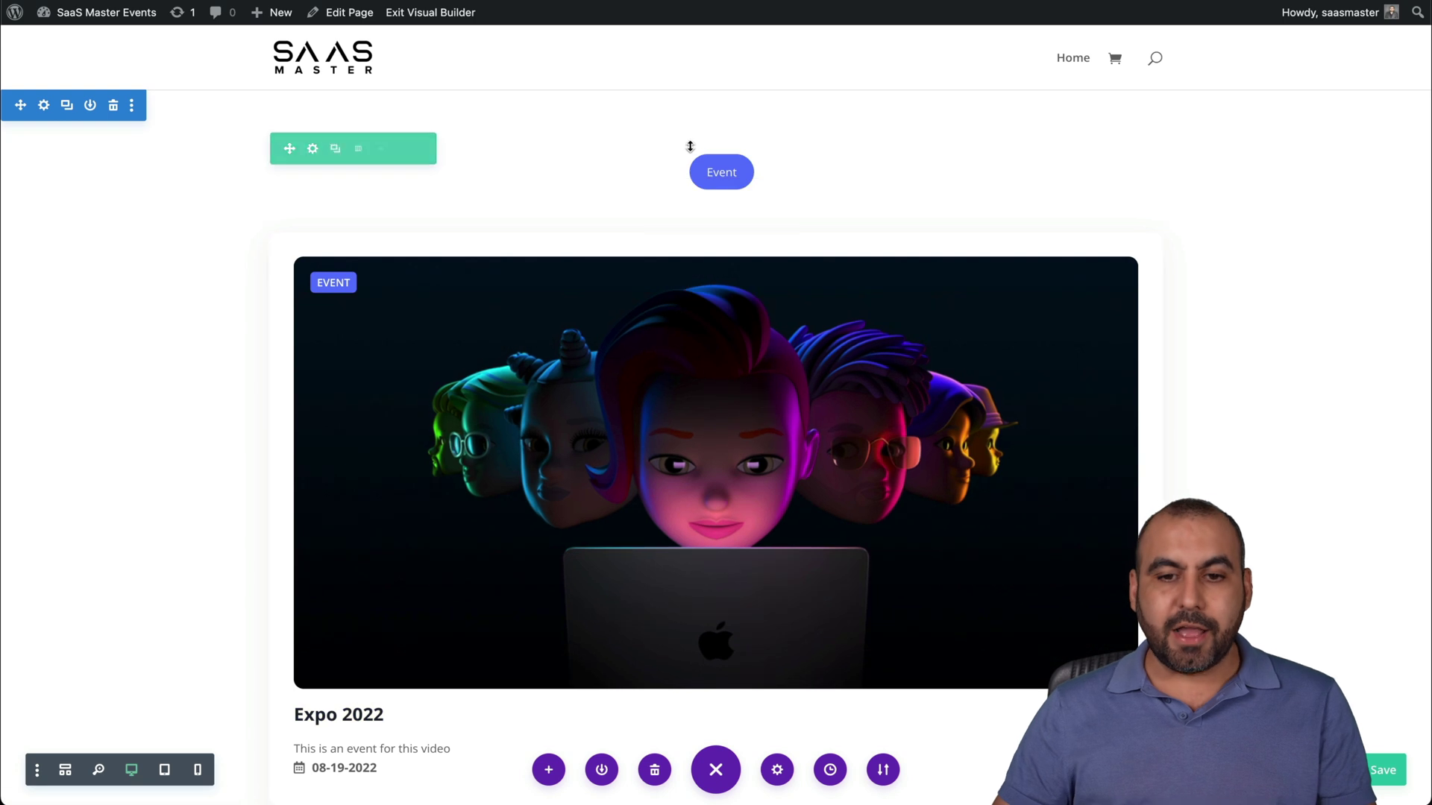
Add a one-column row with an empty Code module below the event cards, then return to the Eventin shortcodes
scroll(714, 574, "down", 10)
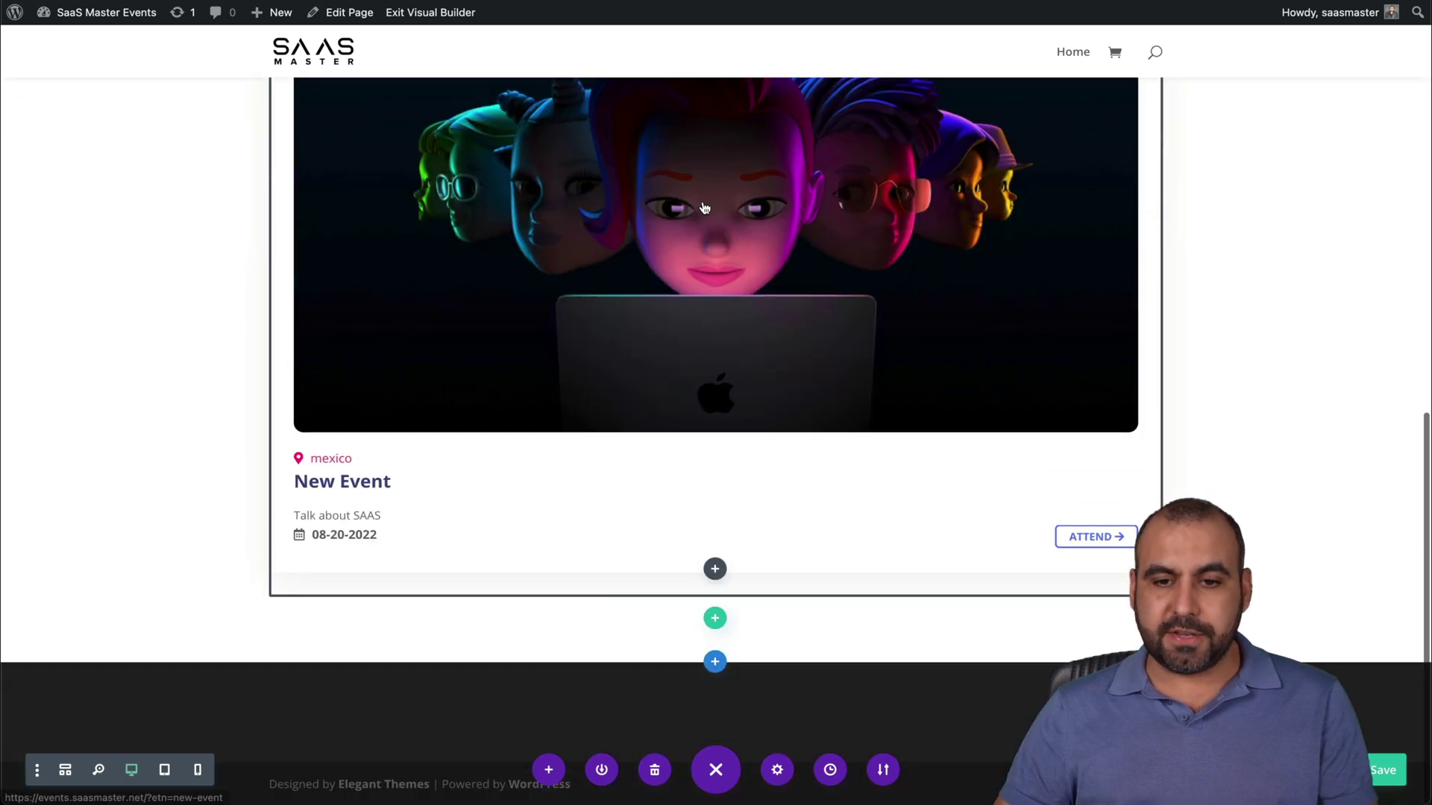
left_click(715, 618)
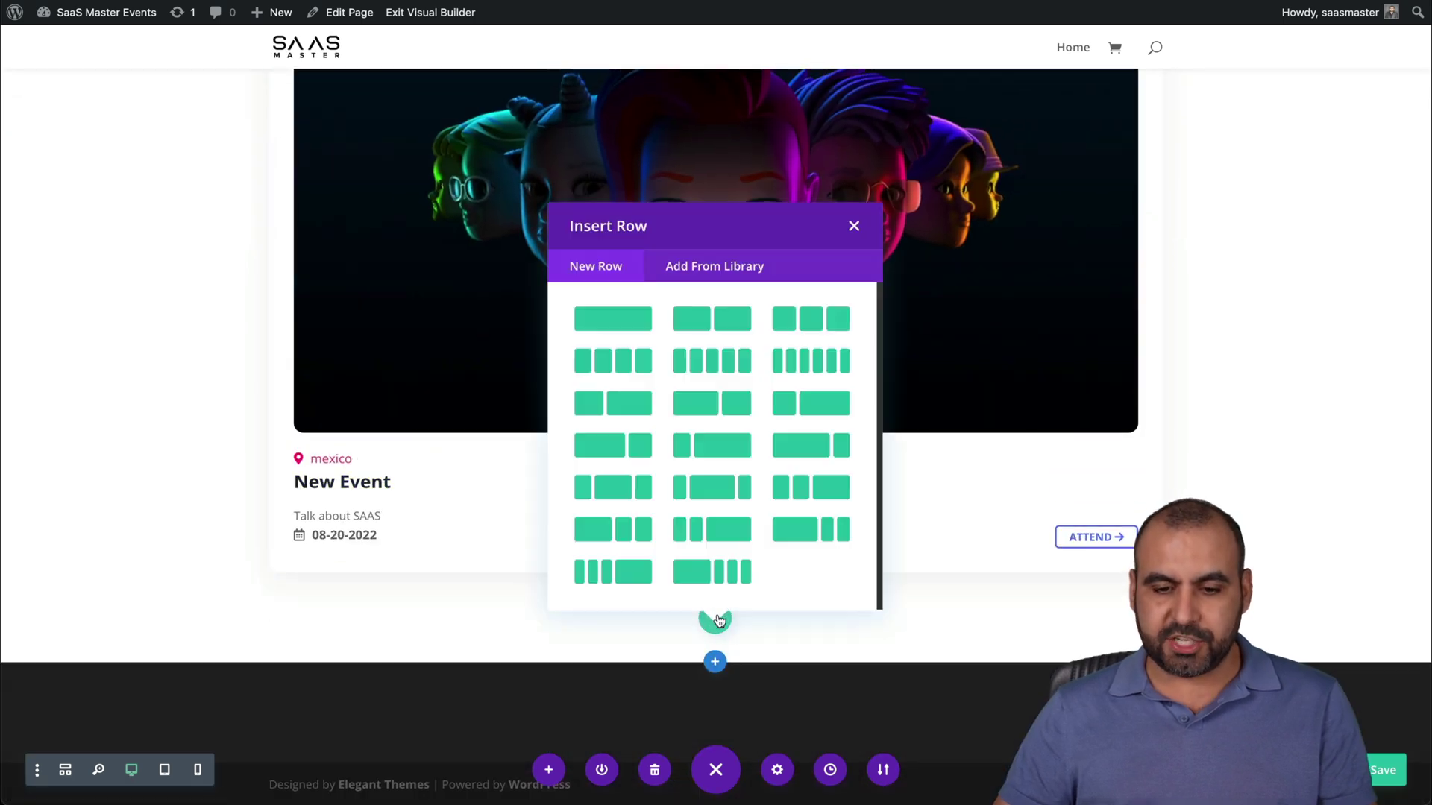
left_click(631, 328)
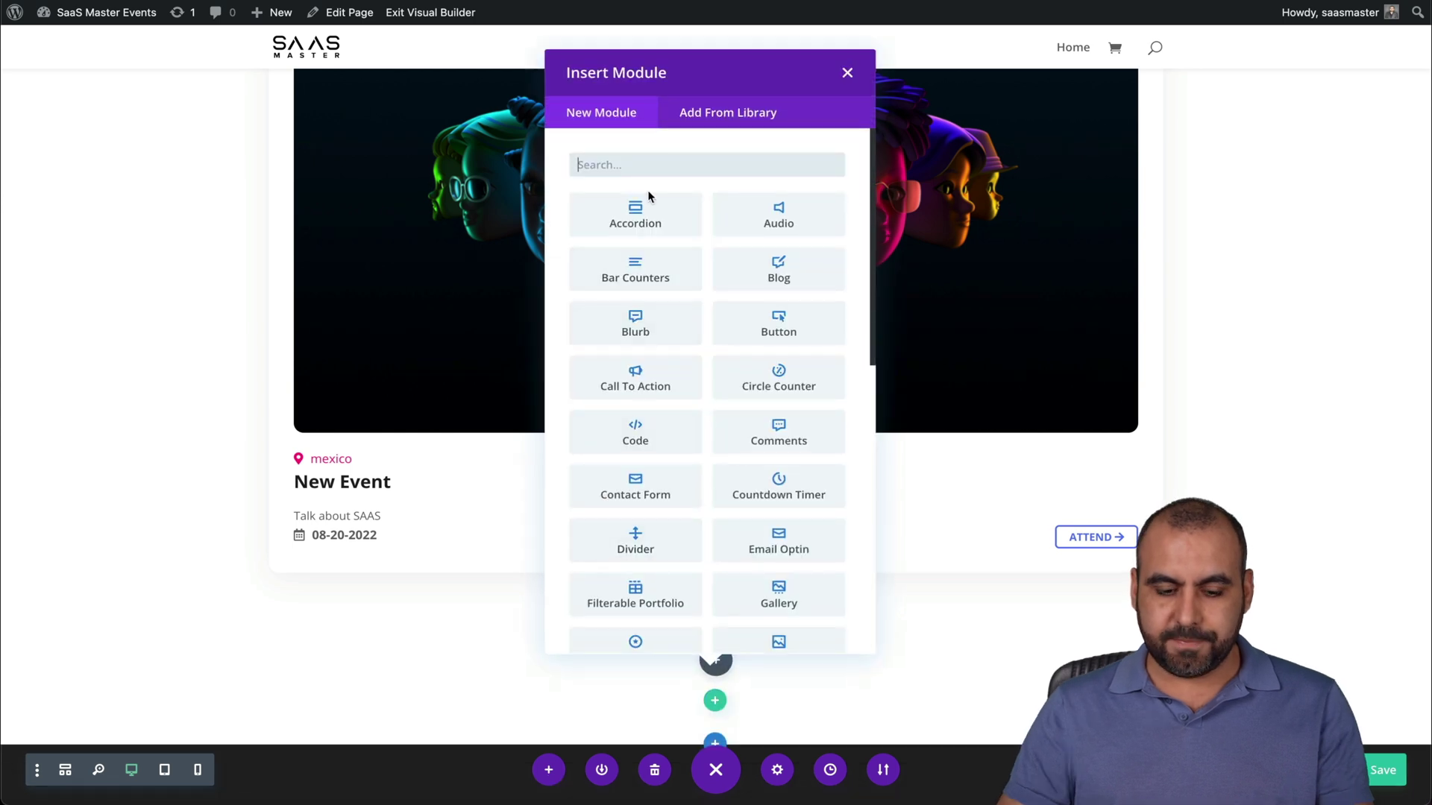
type("code")
left_click(636, 215)
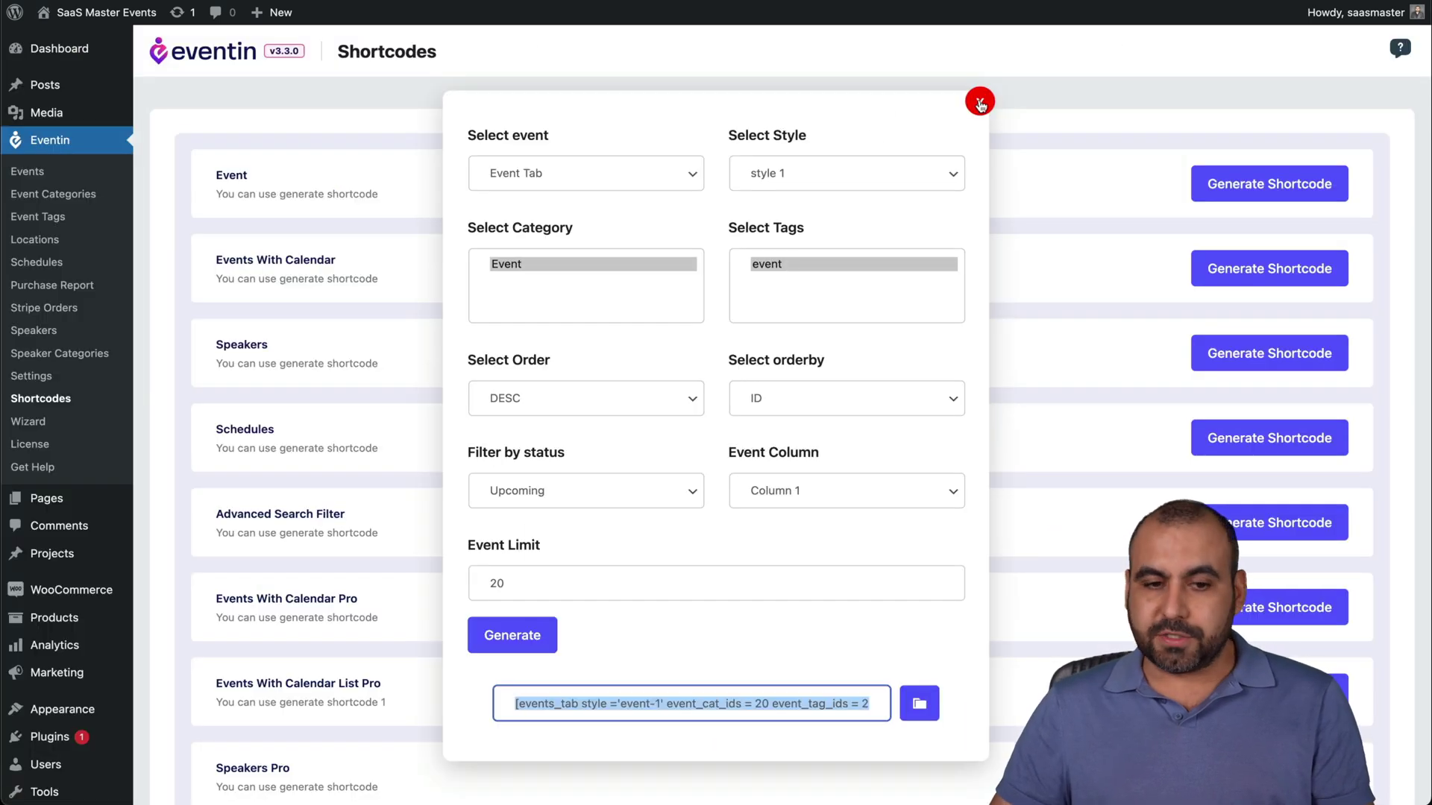
left_click(979, 102)
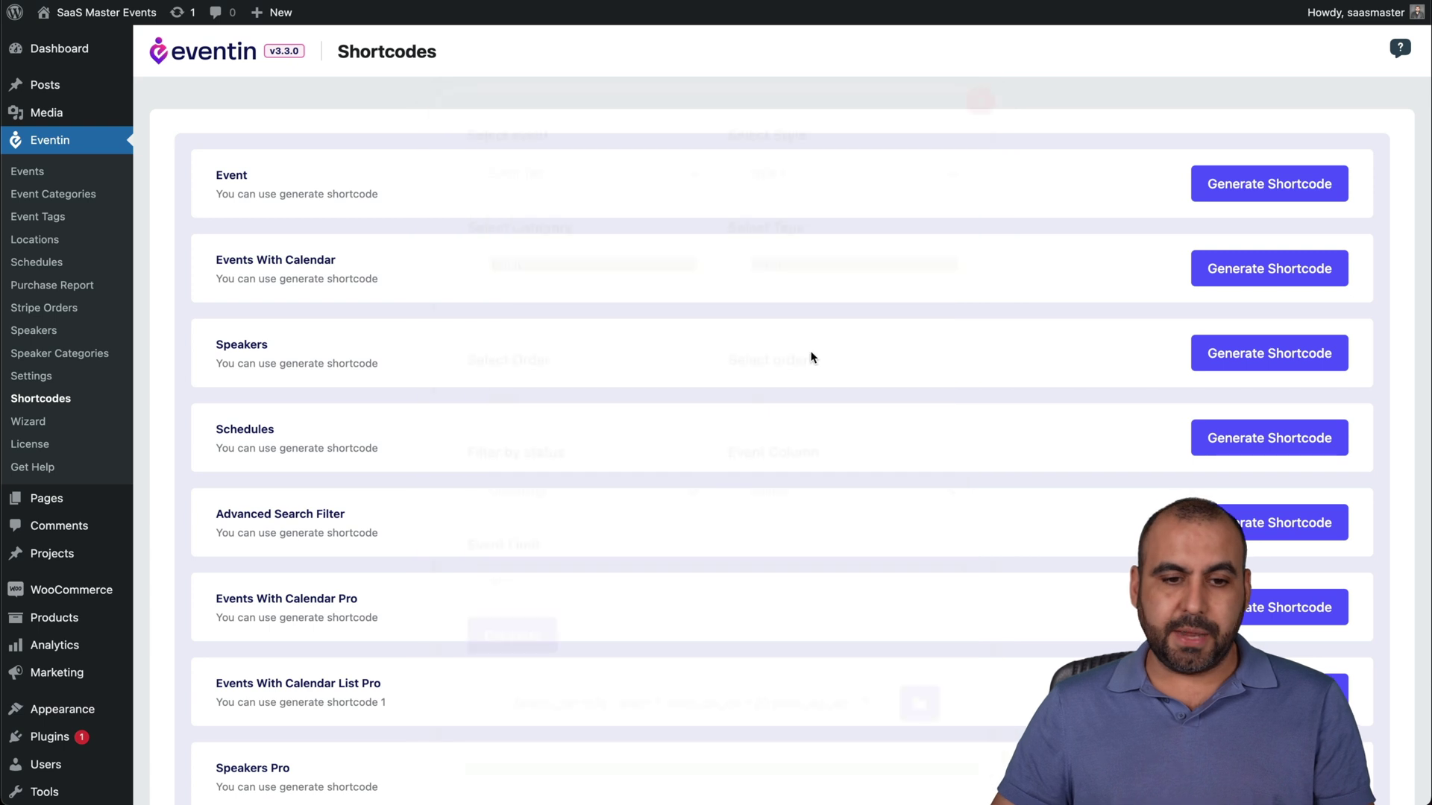
Set the Speakers shortcode to the Speaker category, style 1 and Column 1
left_click(1302, 365)
left_click(525, 249)
left_click(530, 261)
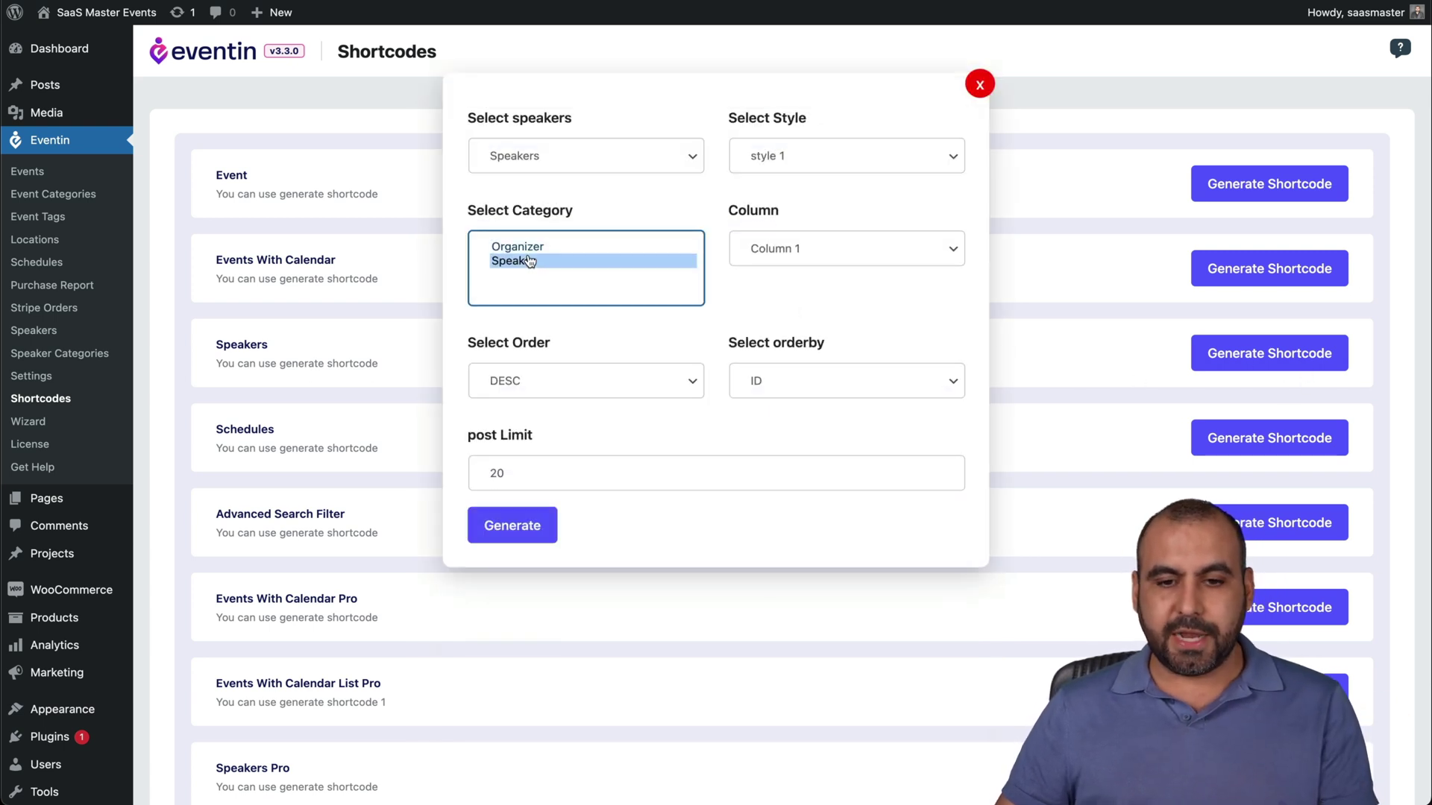
left_click(818, 164)
left_click(836, 211)
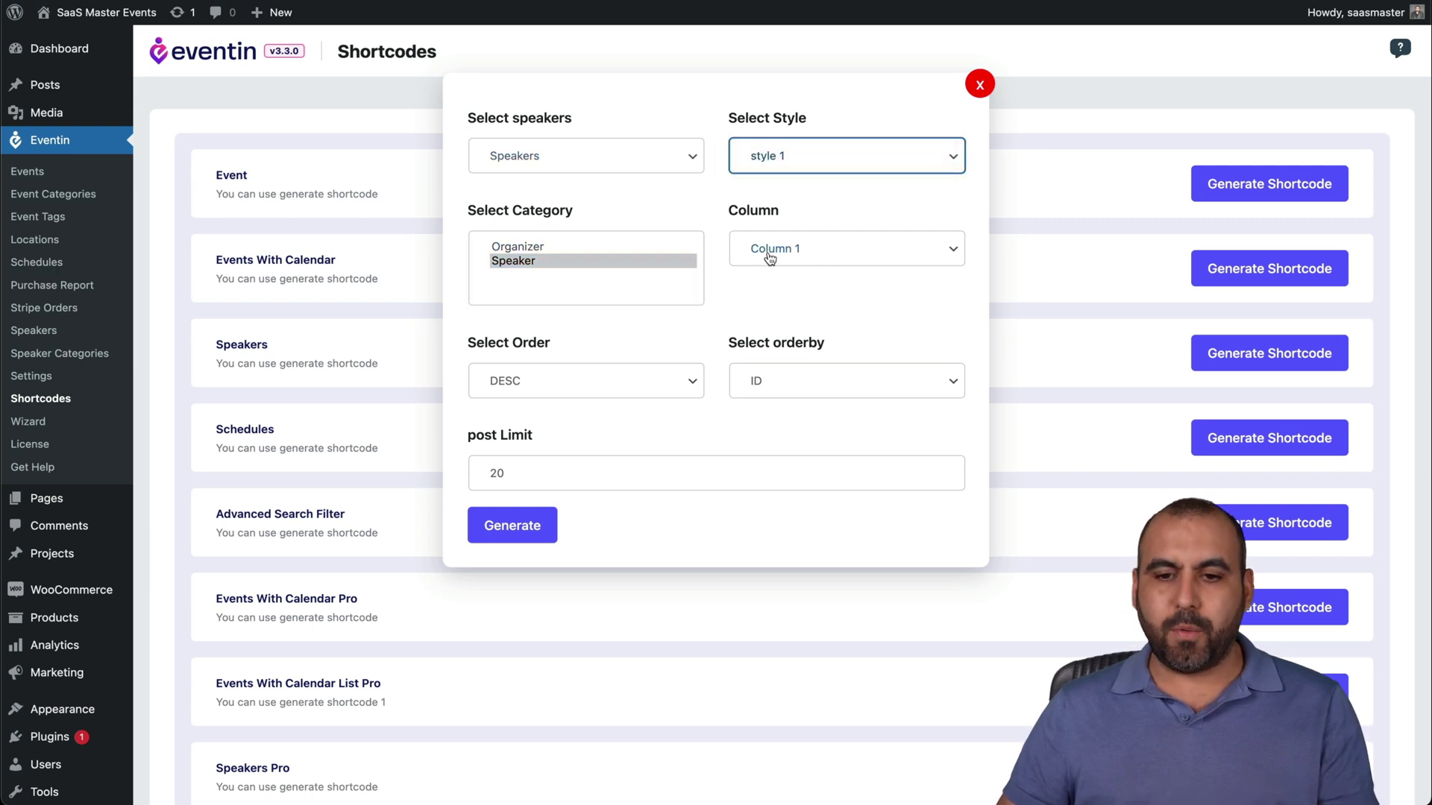
left_click(825, 251)
left_click(698, 329)
Generate the speakers shortcode, copy it, and paste it into the empty Code field
left_click(515, 529)
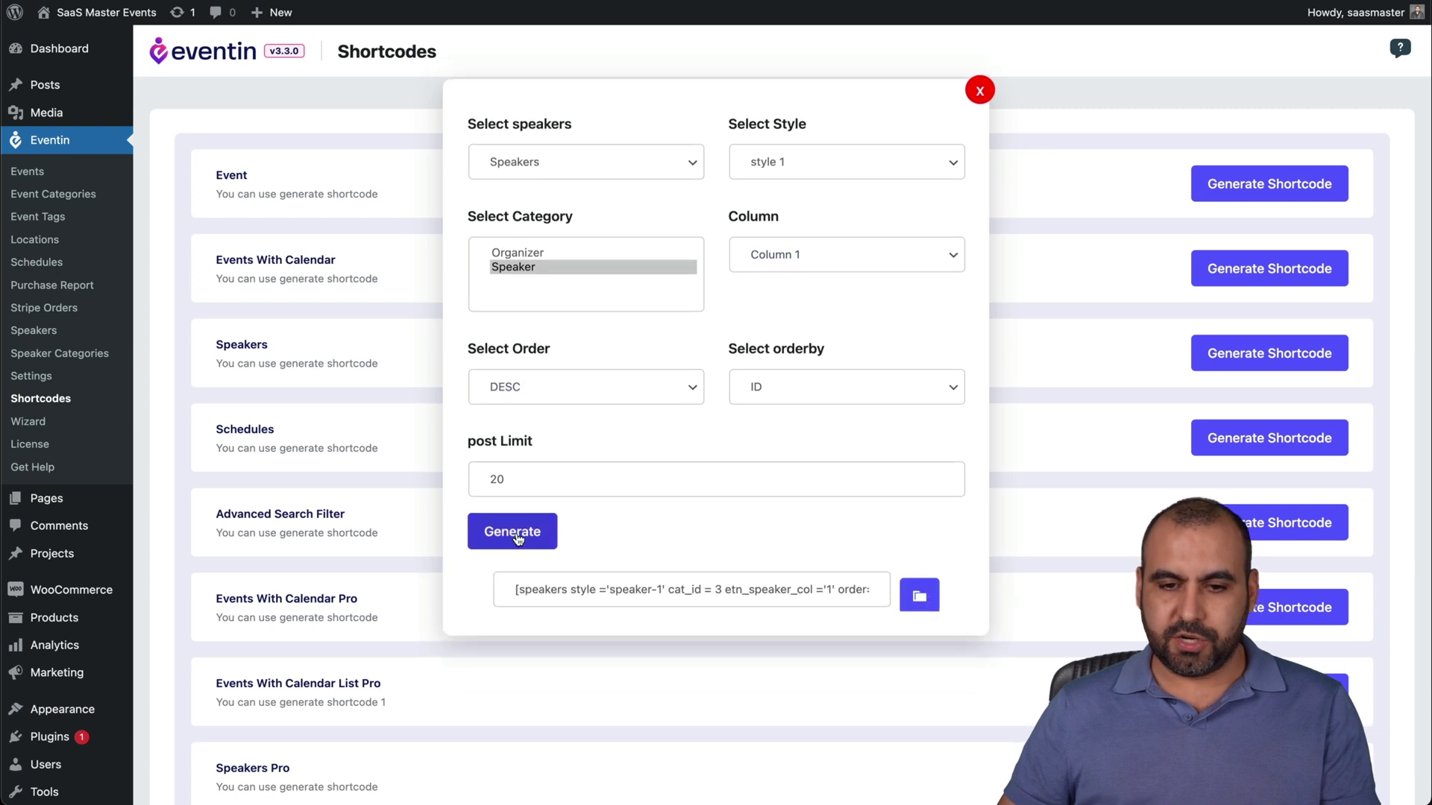
triple_click(753, 610)
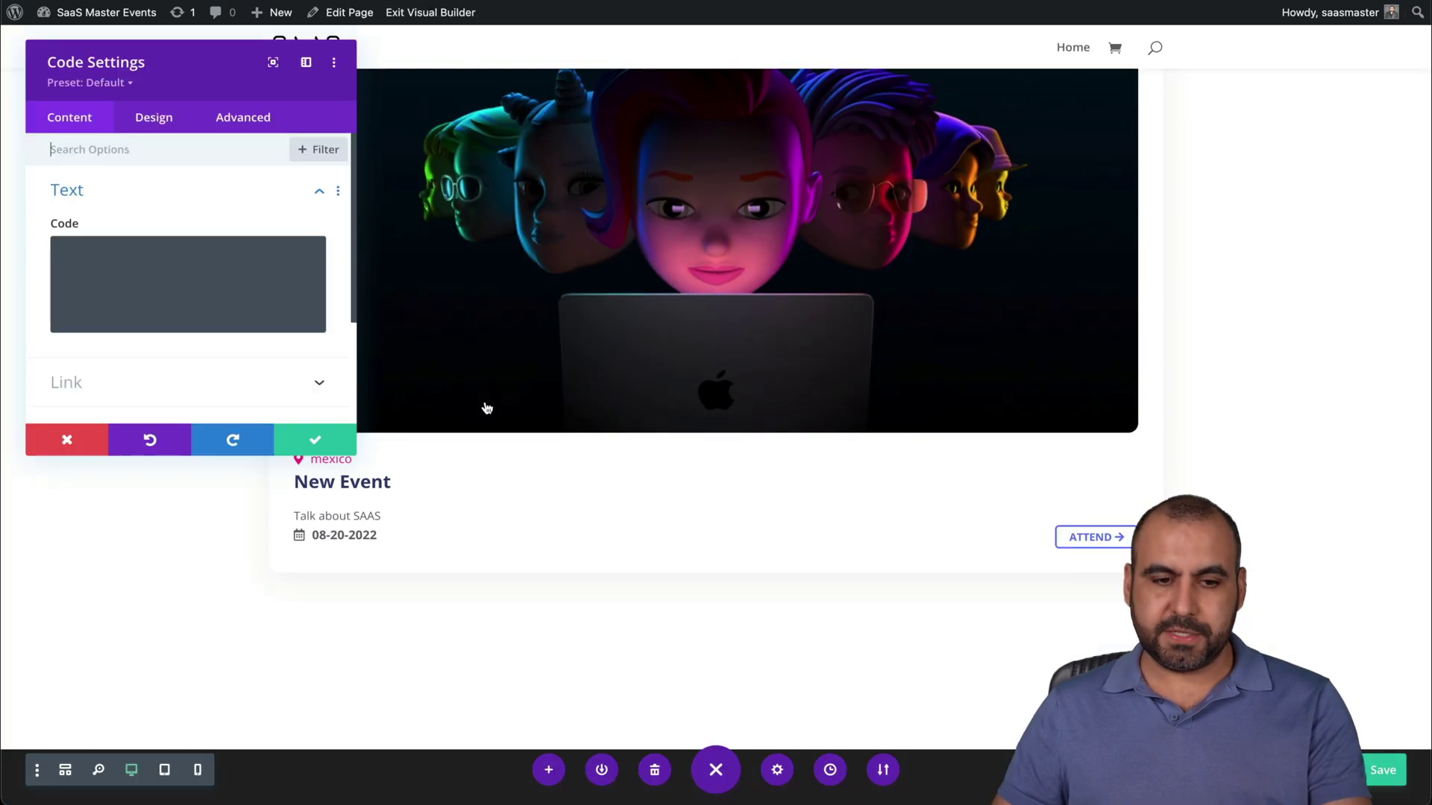
left_click(221, 288)
type("[speakers style ='speaker-1' cat_id = 3 etn_speaker_col ='1' order='DESC' orderby='ID' limit = 20]")
Save the Code module and check the rendered speaker card below the event listings
left_click(308, 440)
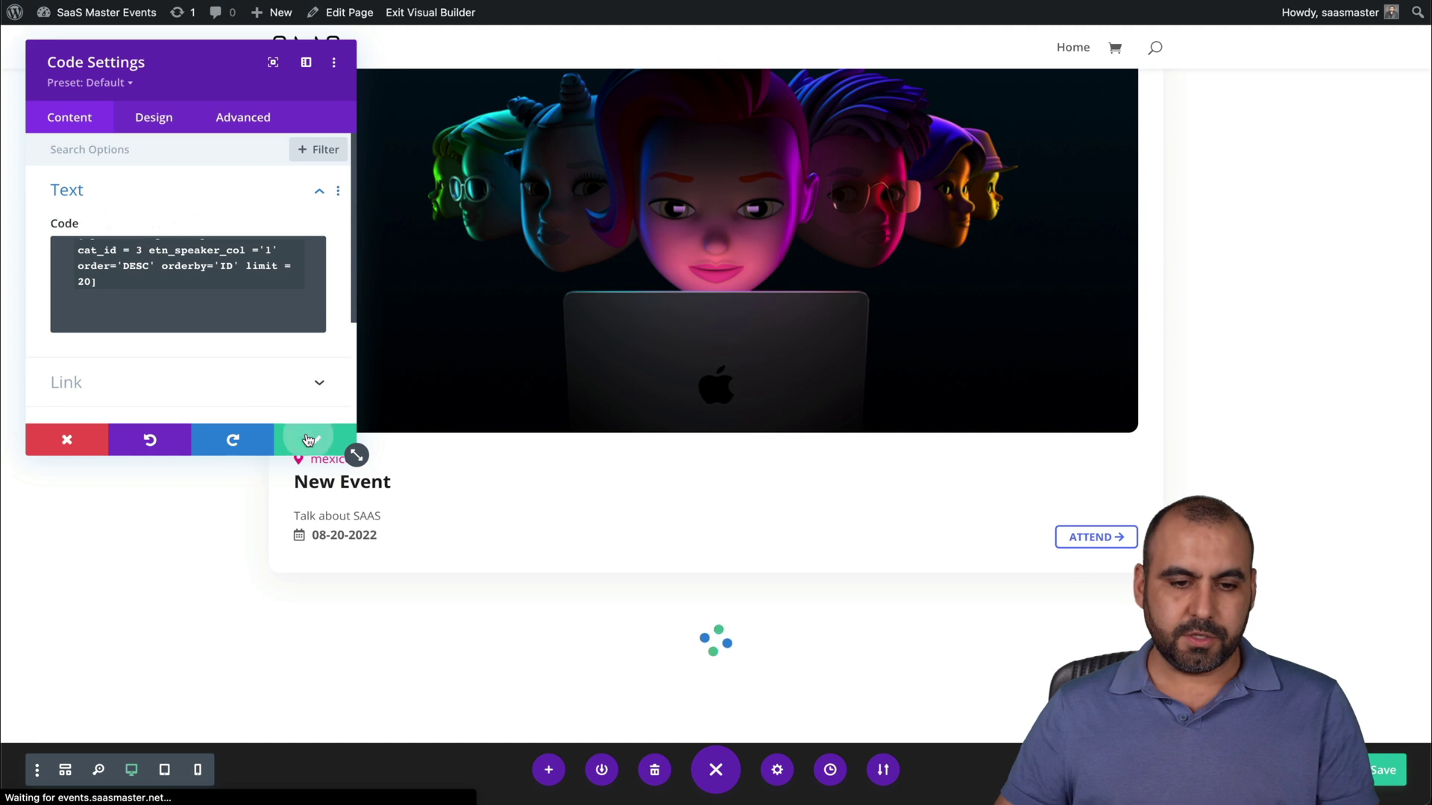
scroll(570, 544, "down", 1)
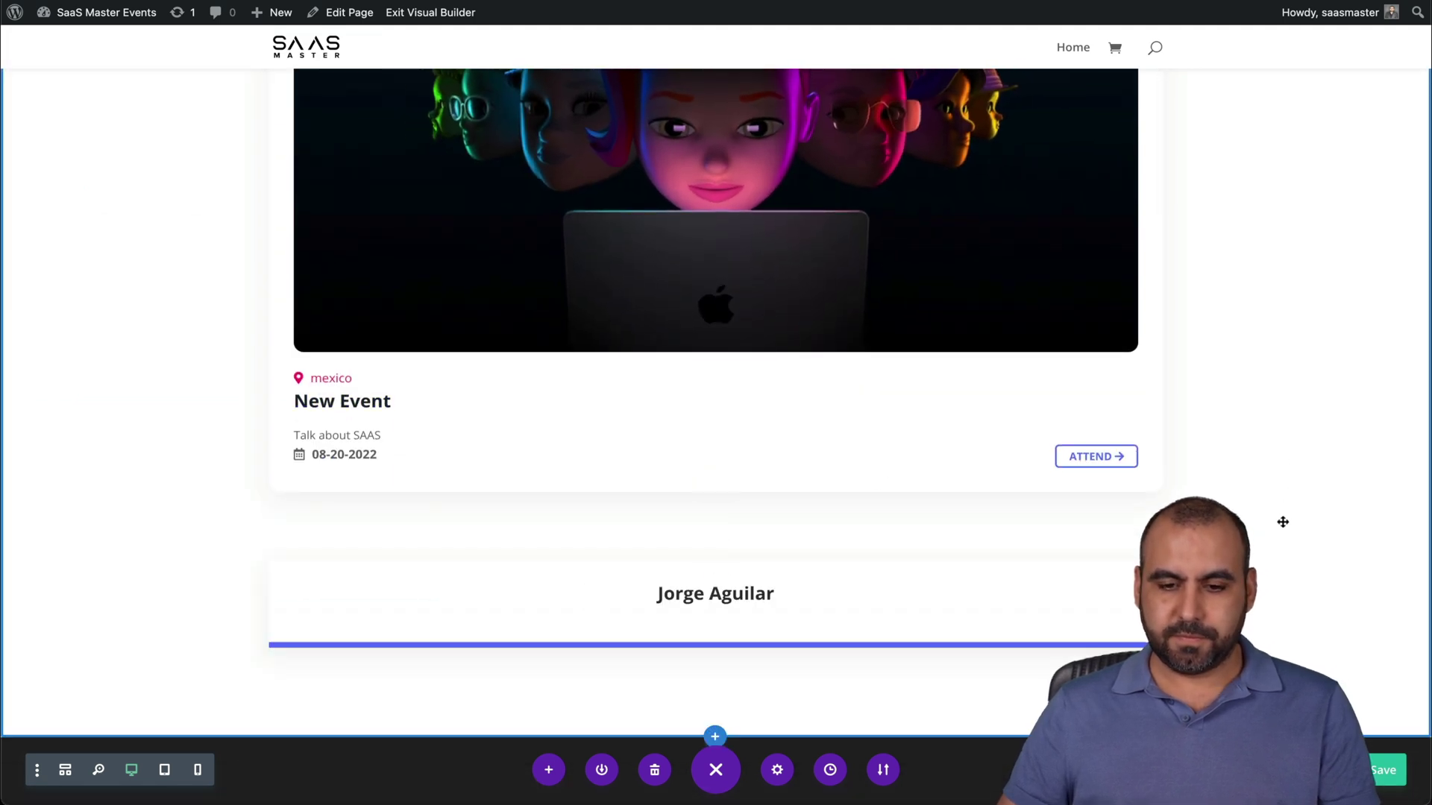
scroll(1283, 522, "down", 1)
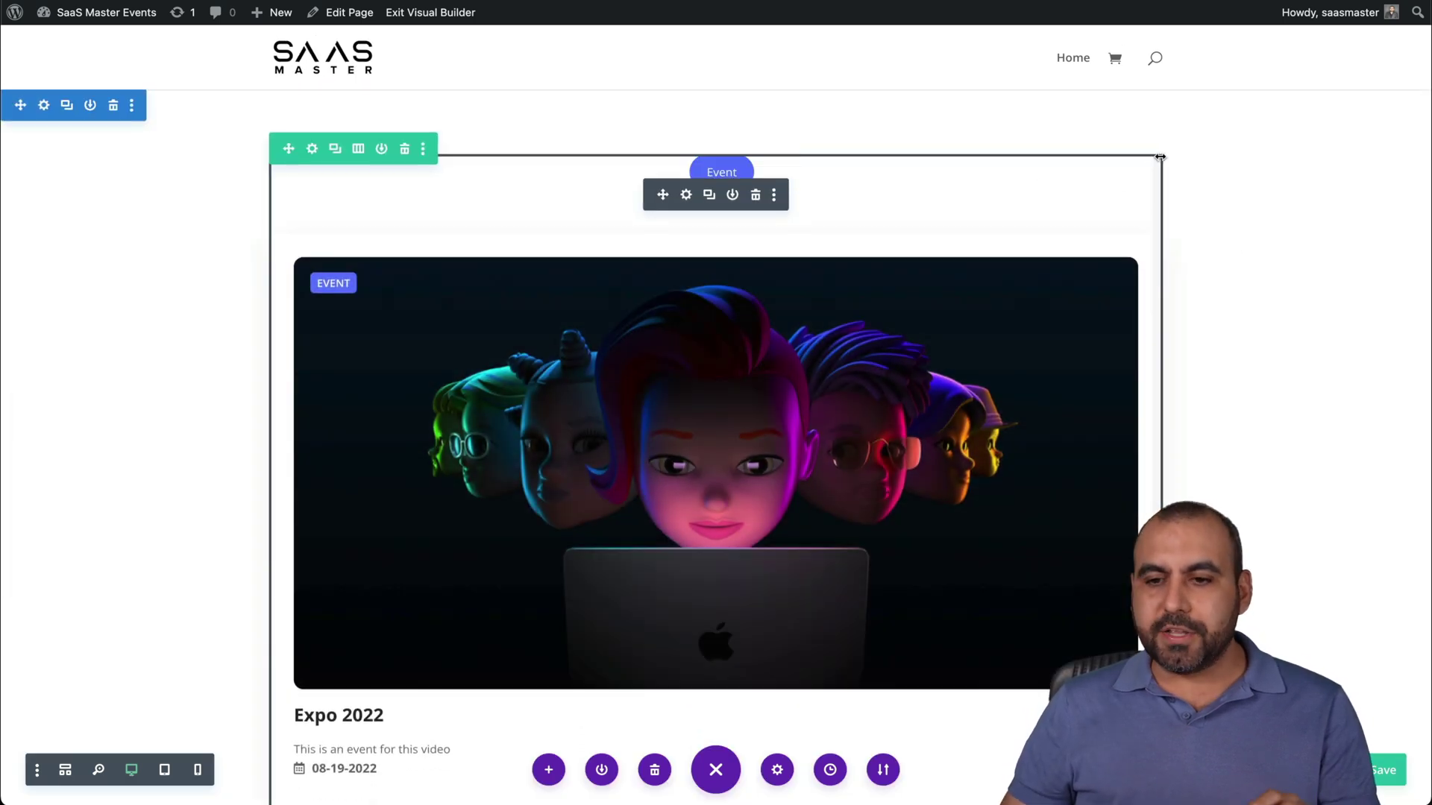
Narrow the events area, make the row two equal columns, and drag the speaker card into the right column
left_click_drag(1160, 158, 697, 161)
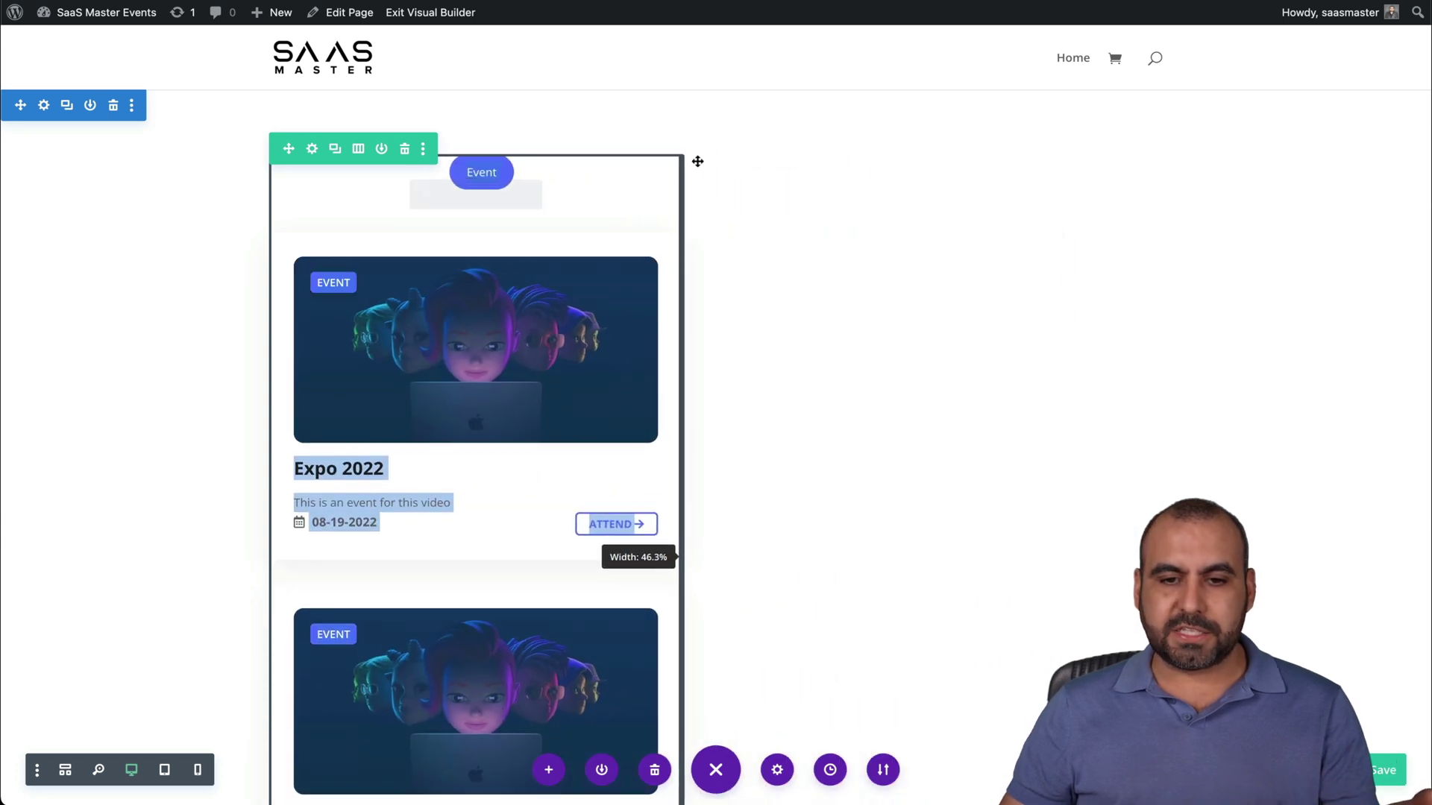
scroll(806, 454, "down", 5)
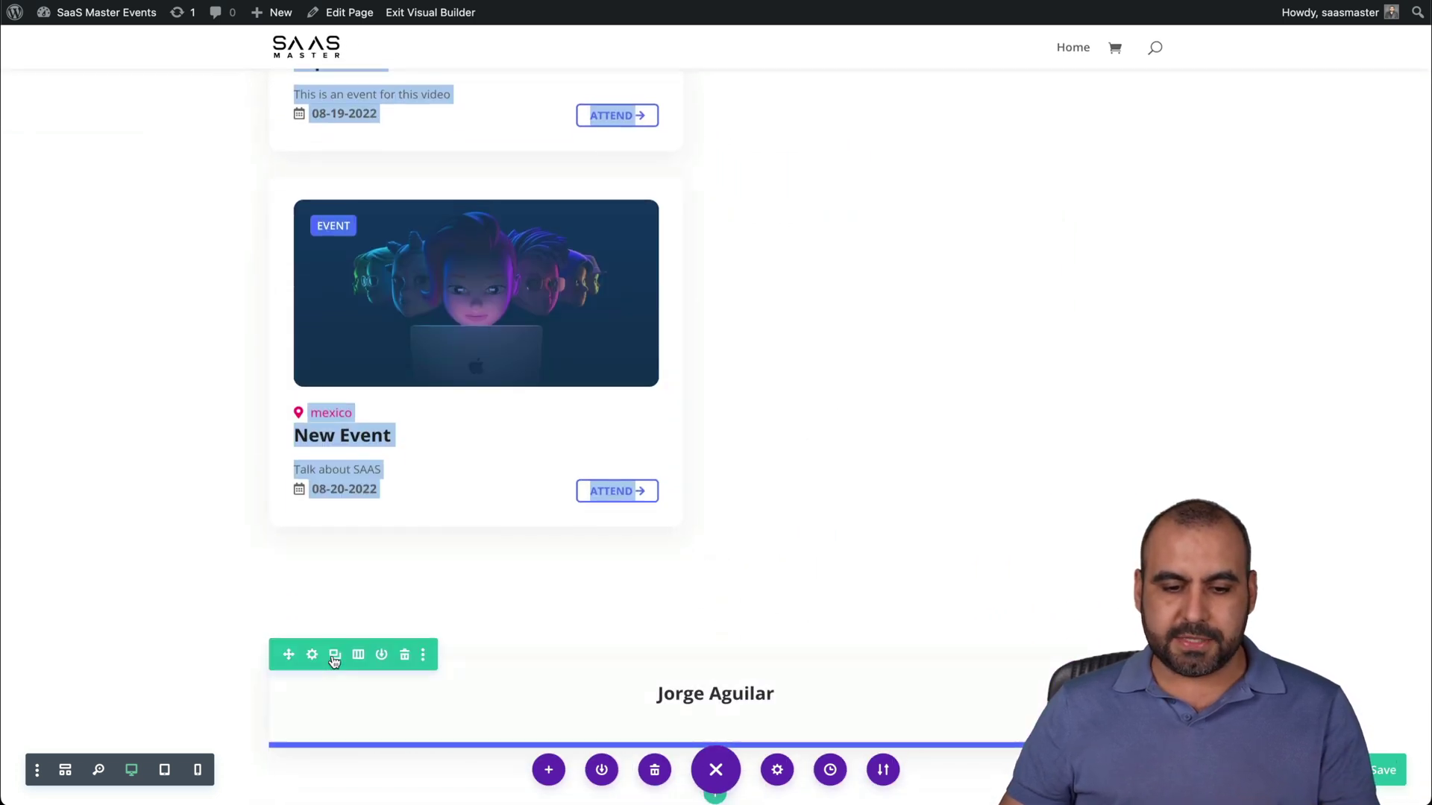
scroll(907, 125, "up", 5)
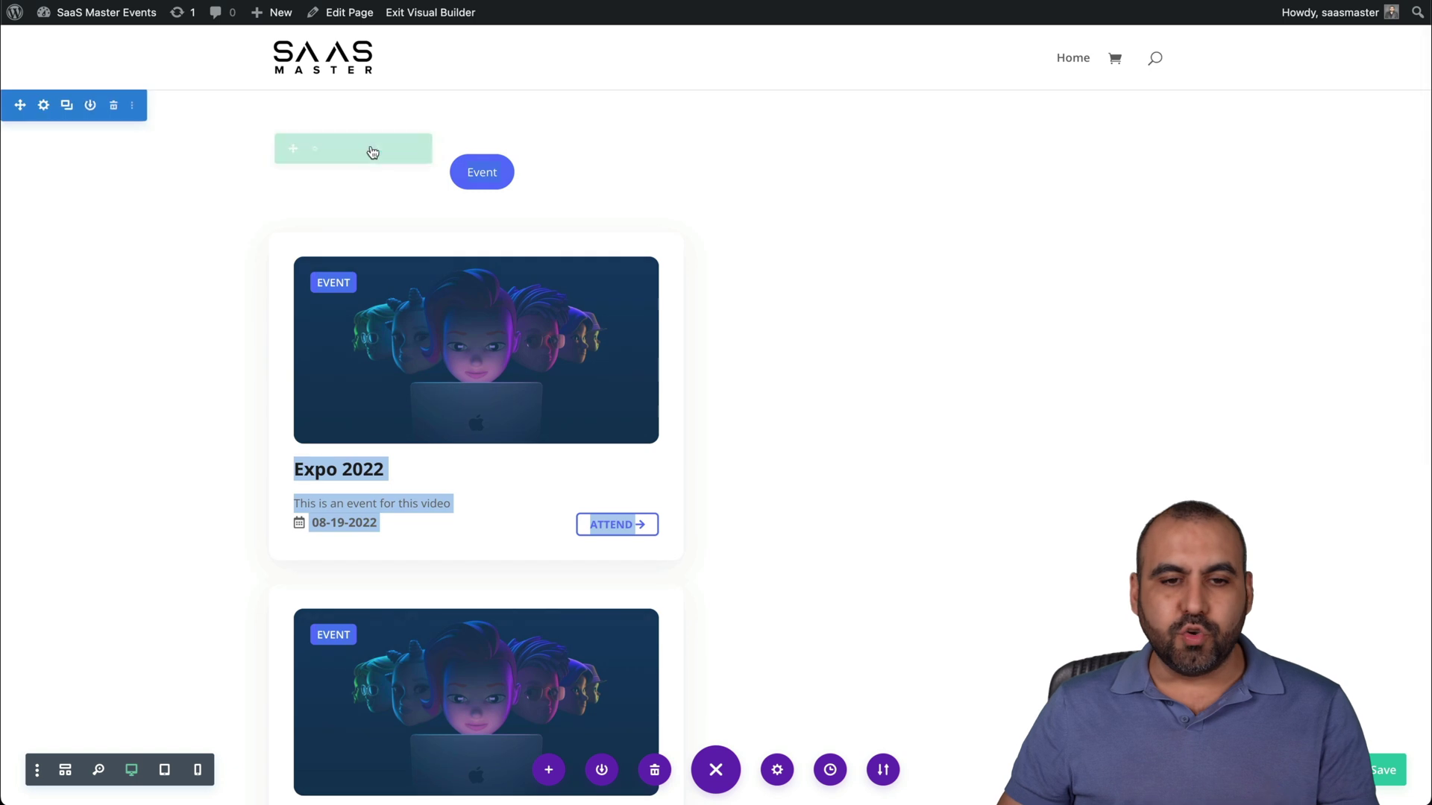
left_click(359, 149)
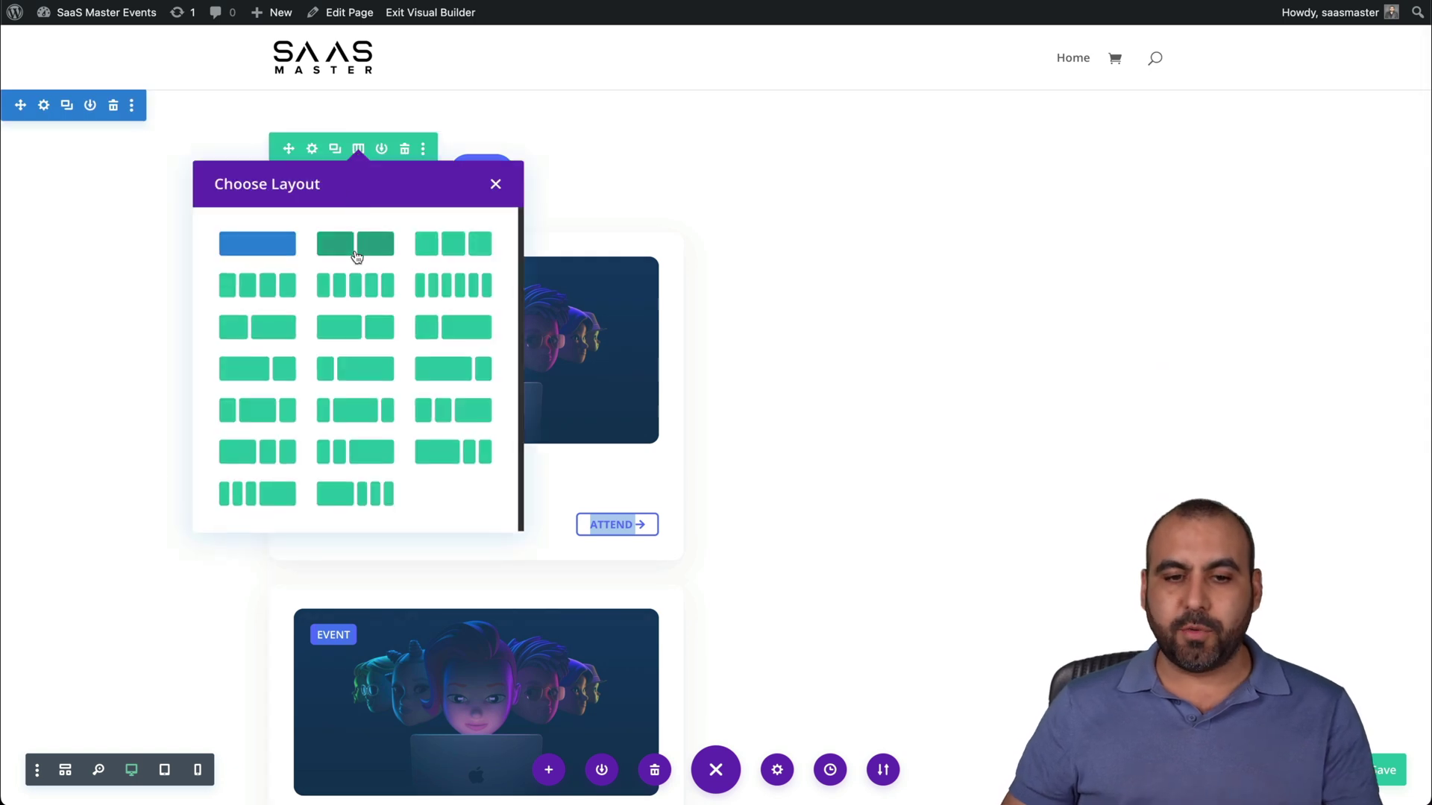
left_click(356, 257)
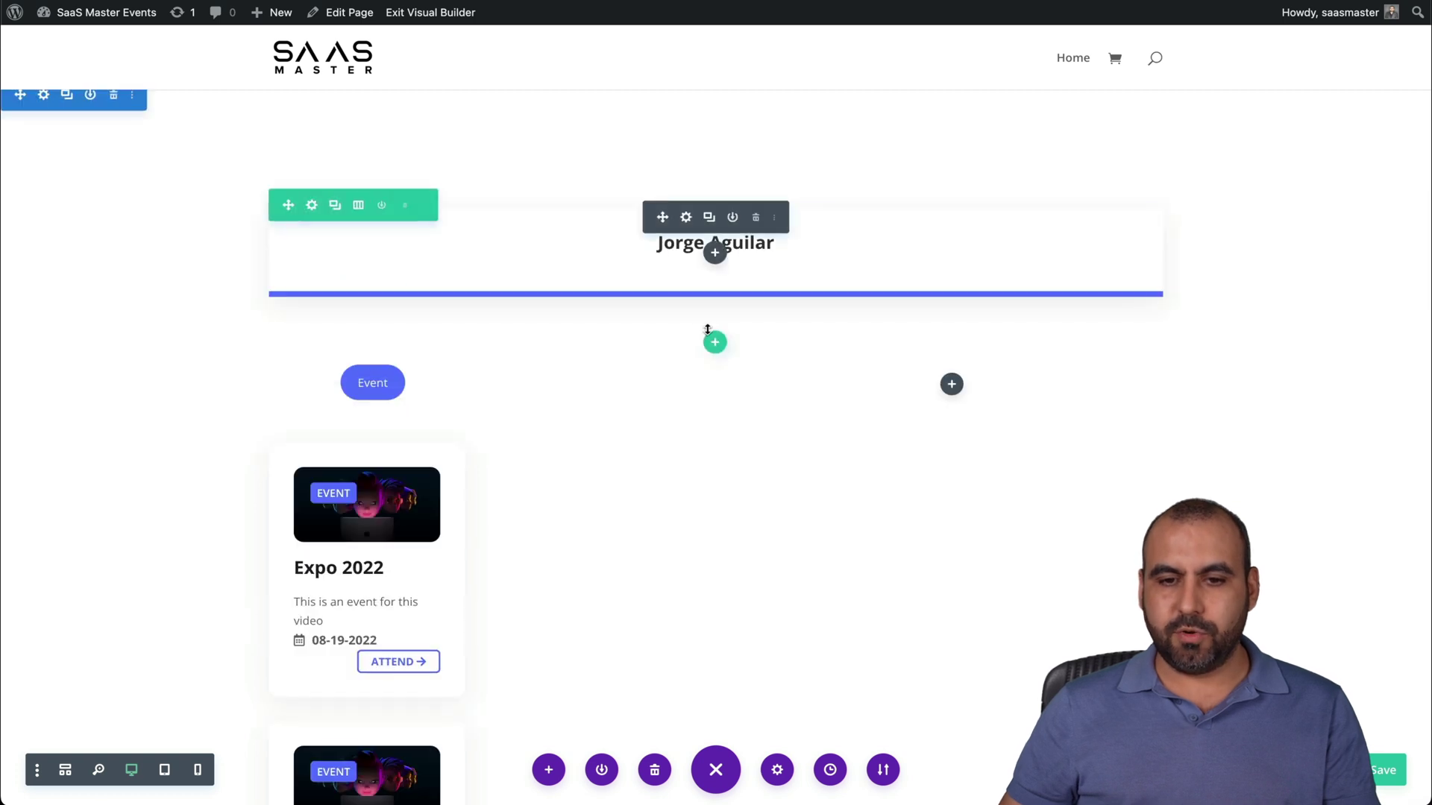
left_click_drag(662, 246, 943, 358)
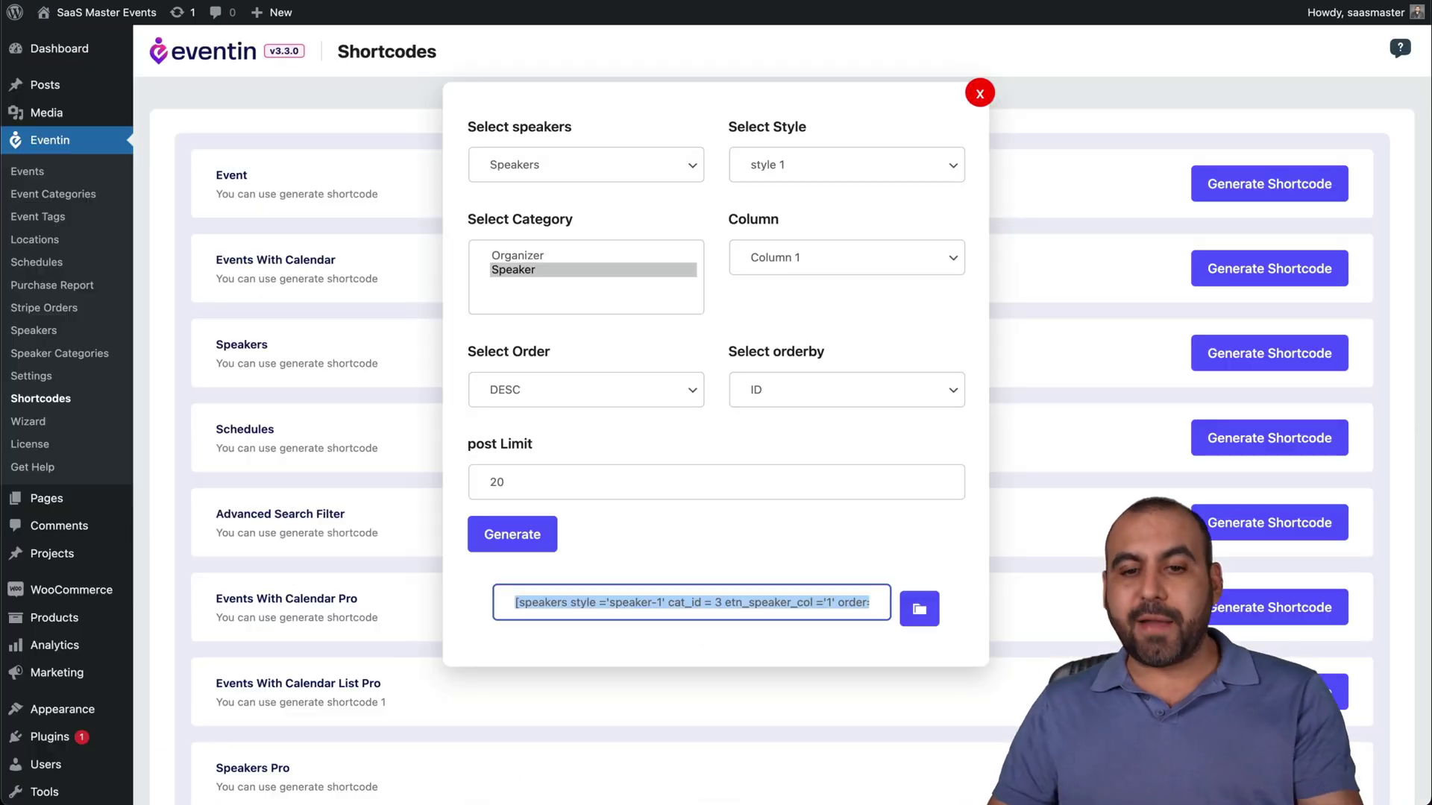
Close the speakers shortcode dialog and scroll down the shortcode list
left_click(979, 93)
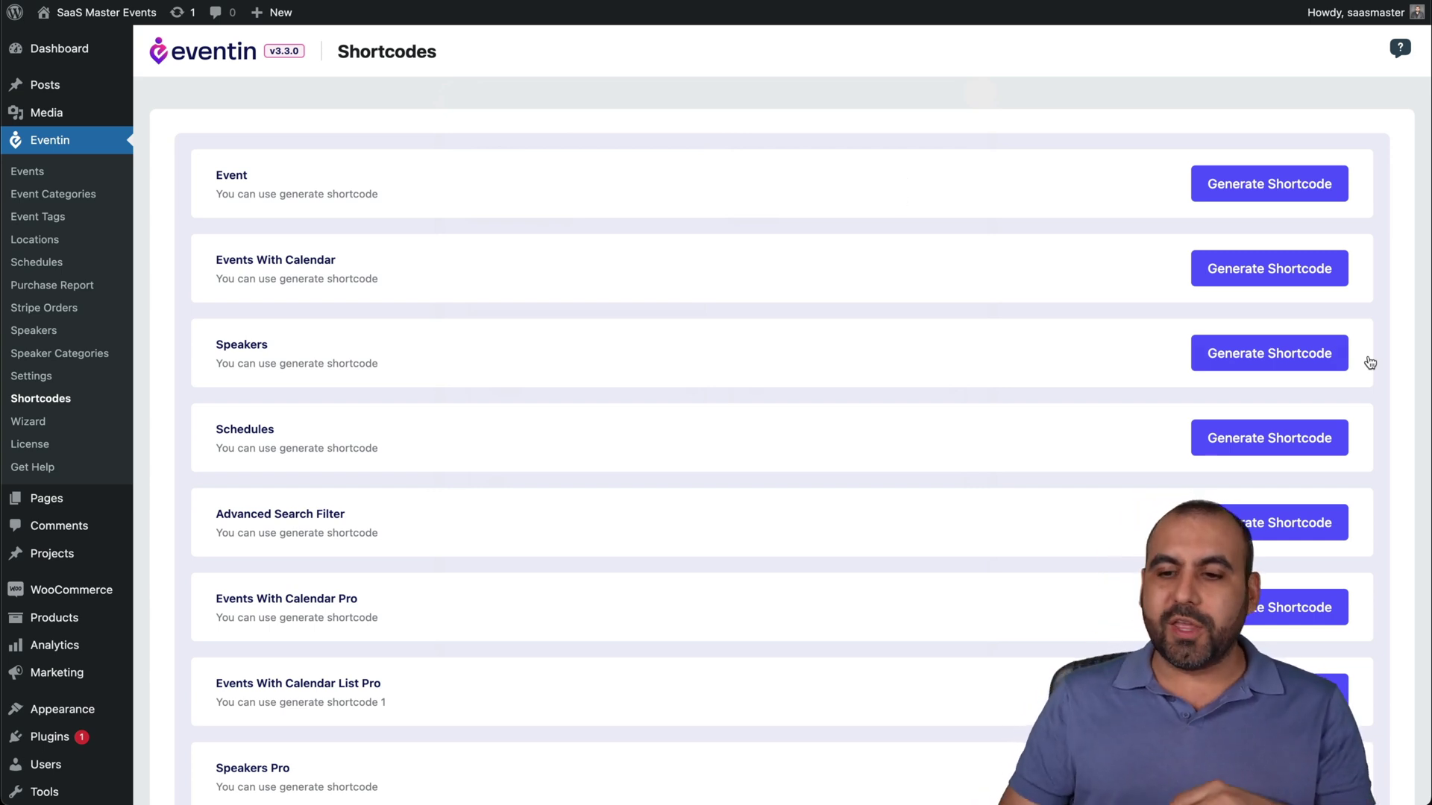
scroll(1193, 393, "down", 5)
scroll(1167, 510, "down", 3)
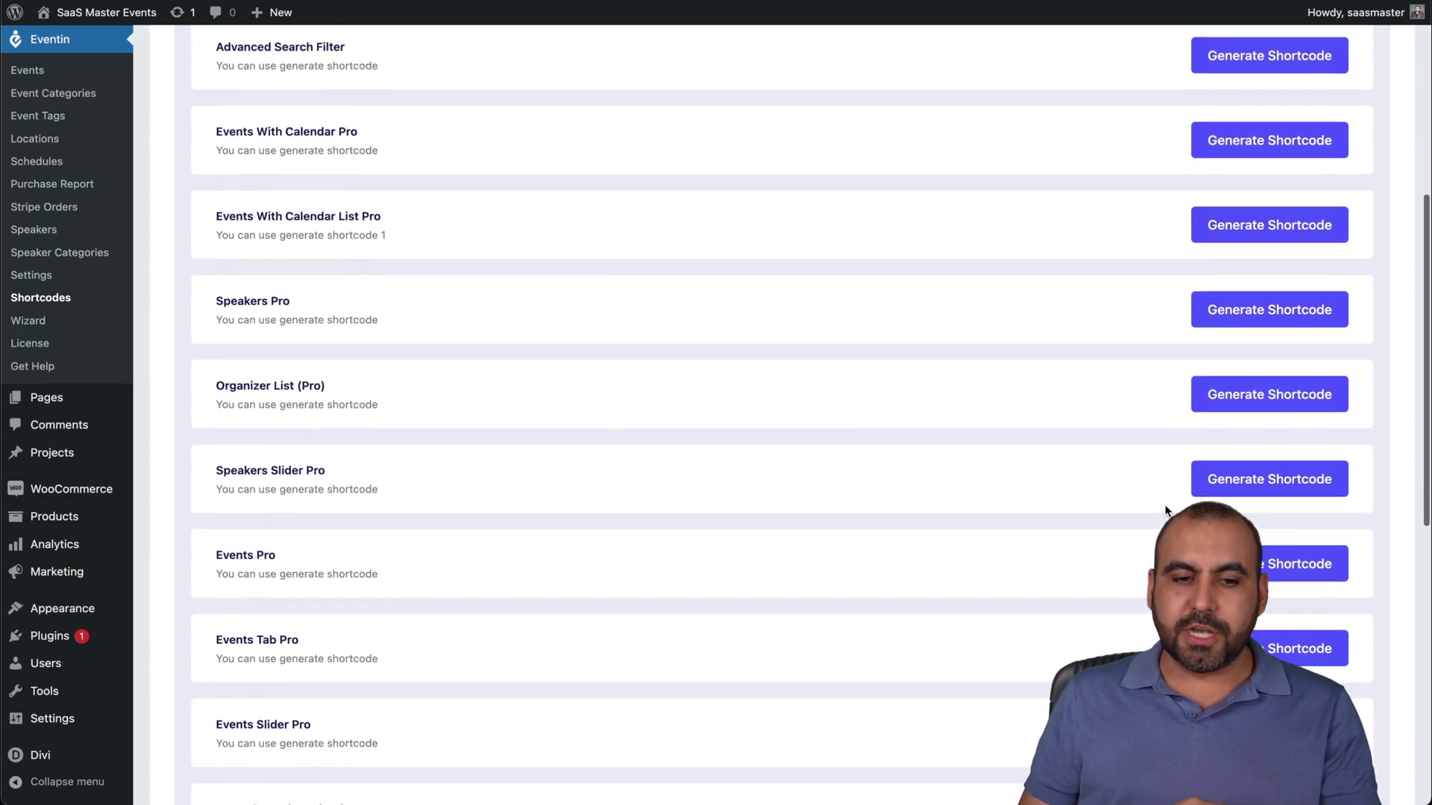
scroll(984, 554, "down", 5)
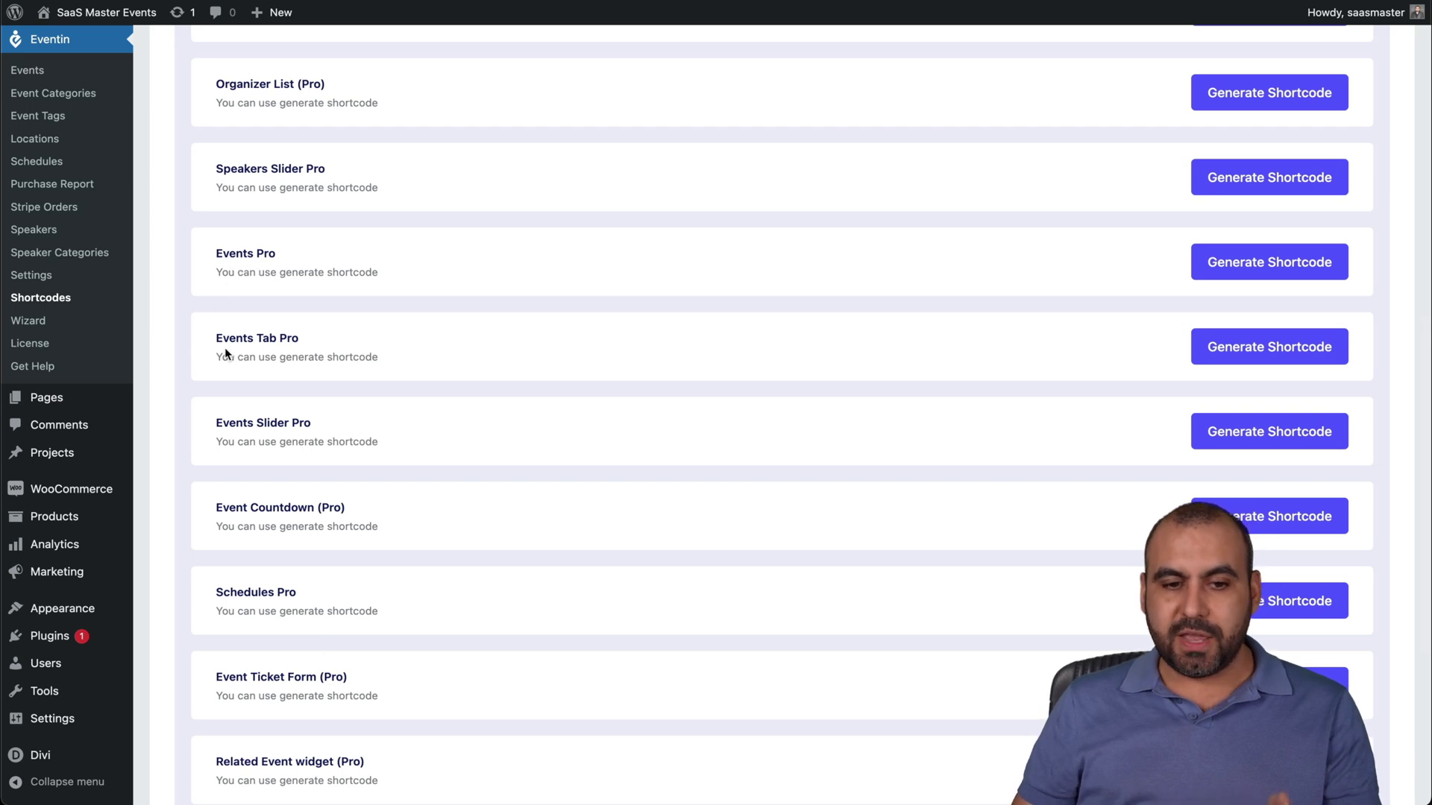
Review the Events Pro shortcode generator's options, then close it without generating
left_click(1277, 261)
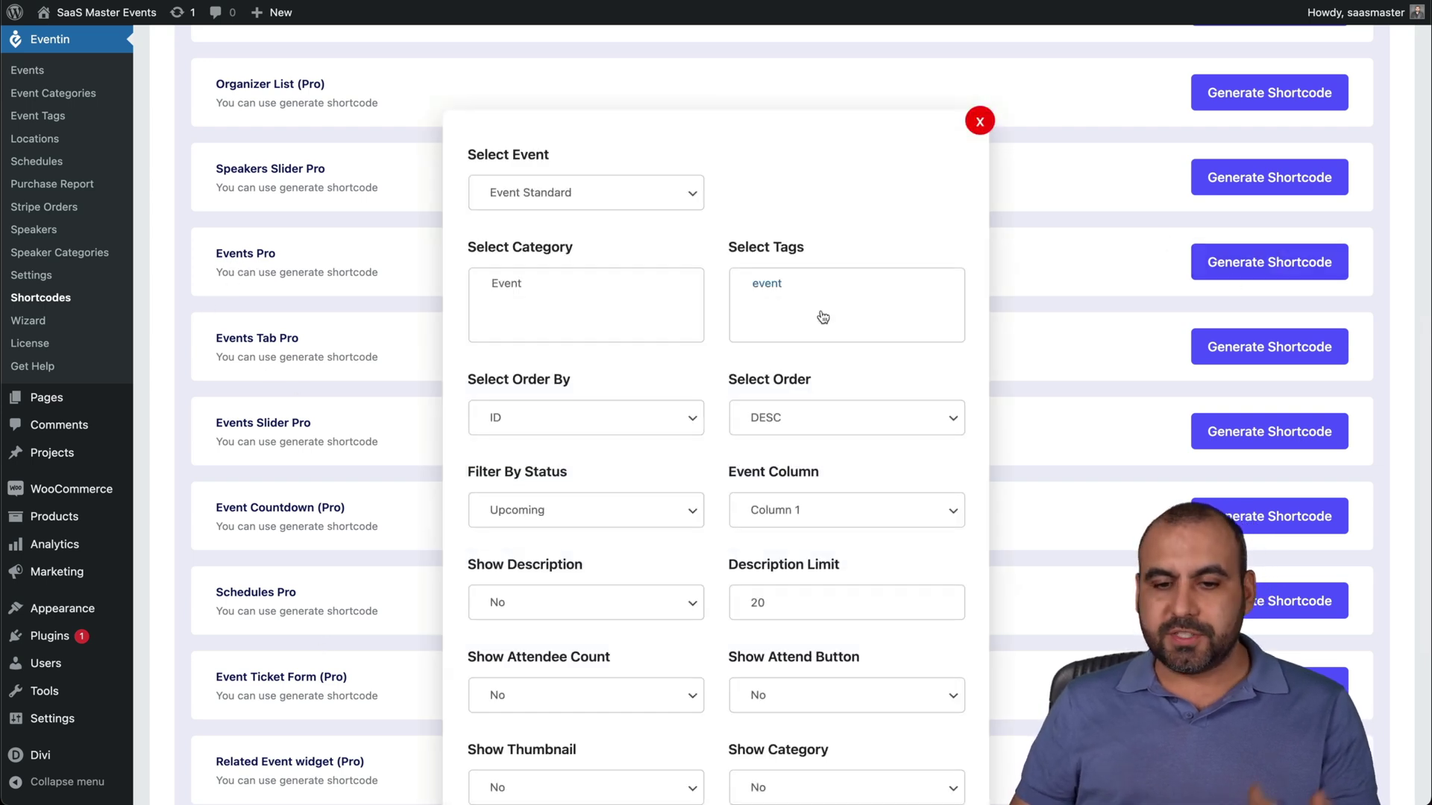
scroll(805, 328, "down", 3)
scroll(797, 336, "up", 3)
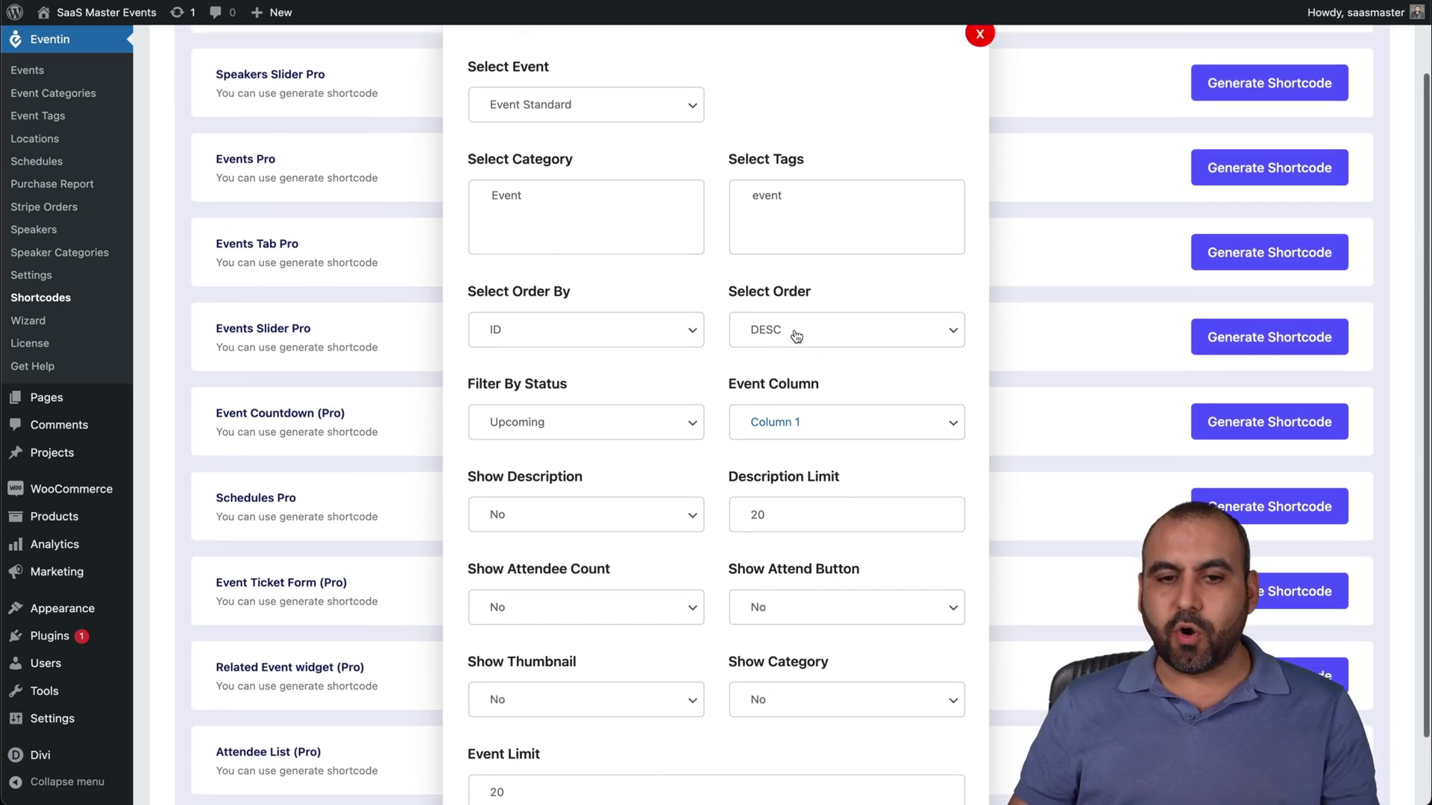
scroll(797, 336, "down", 3)
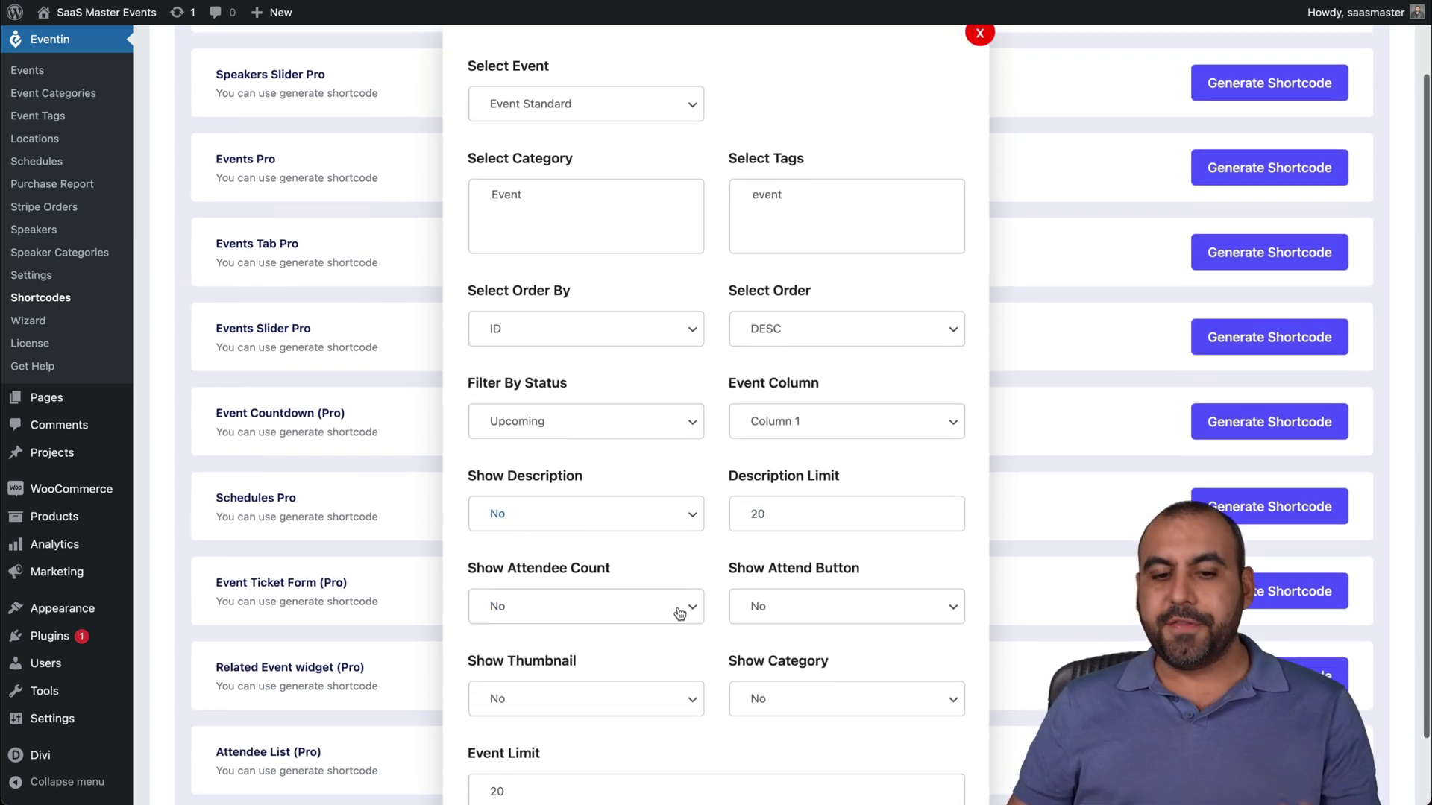
scroll(847, 332, "up", 3)
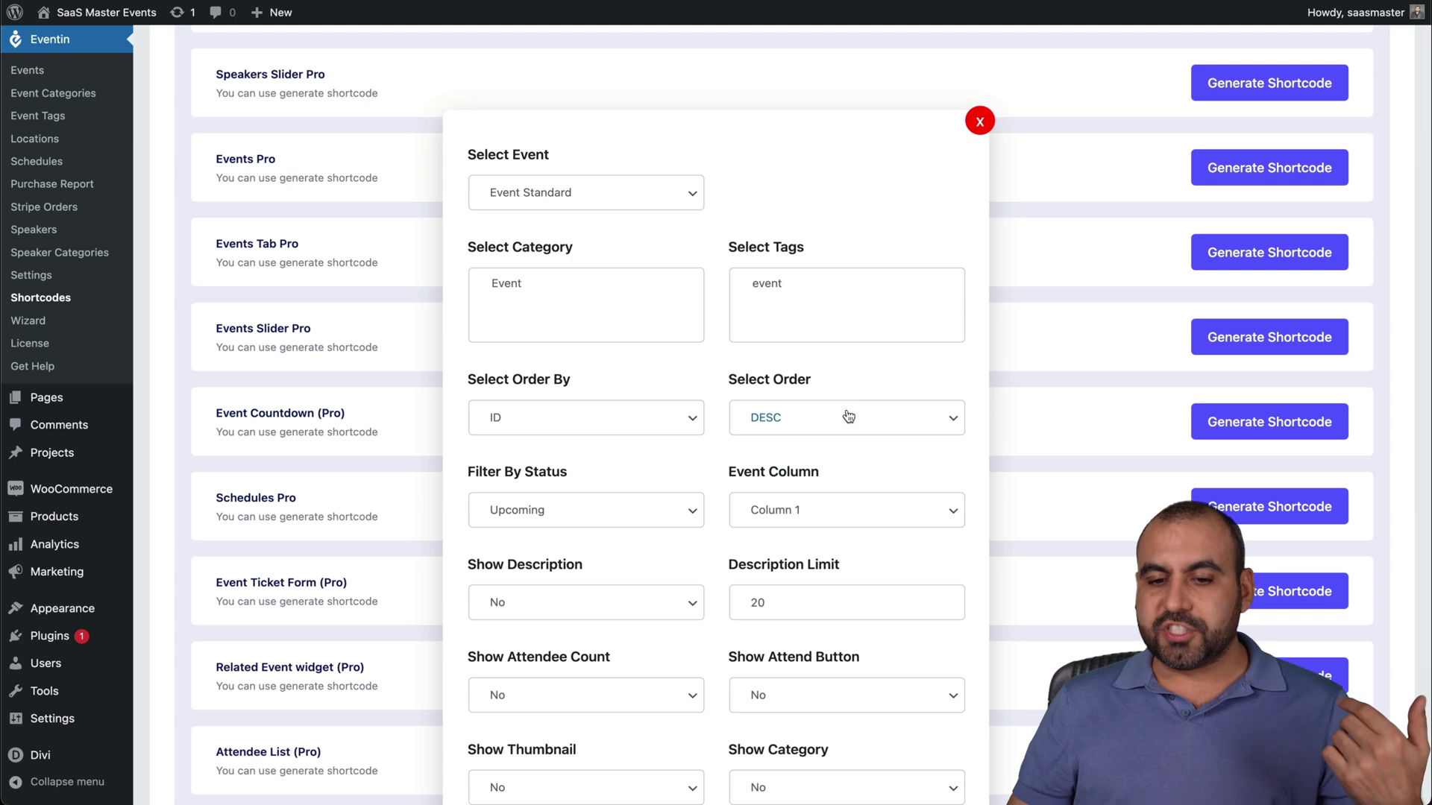
left_click(981, 124)
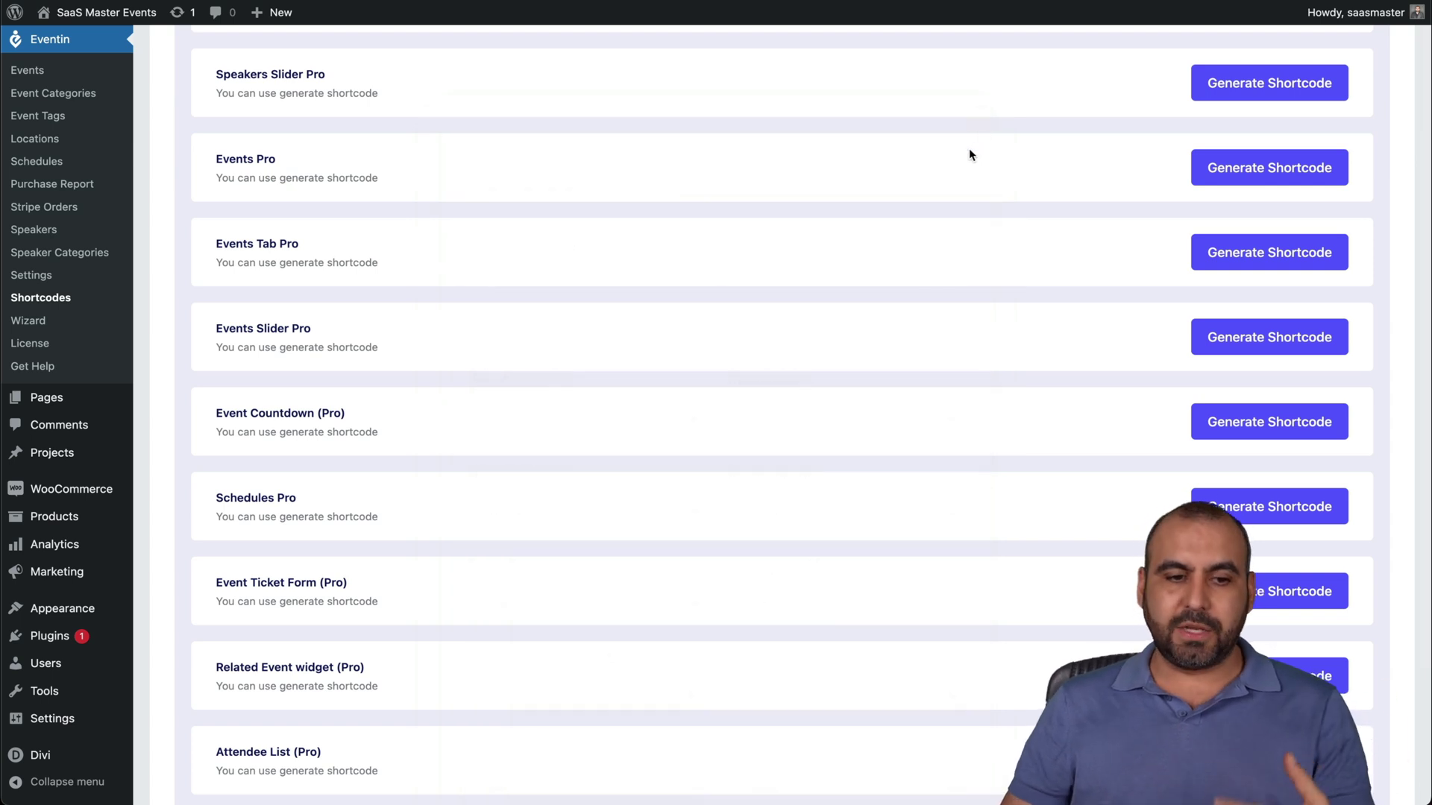
scroll(969, 154, "up", 4)
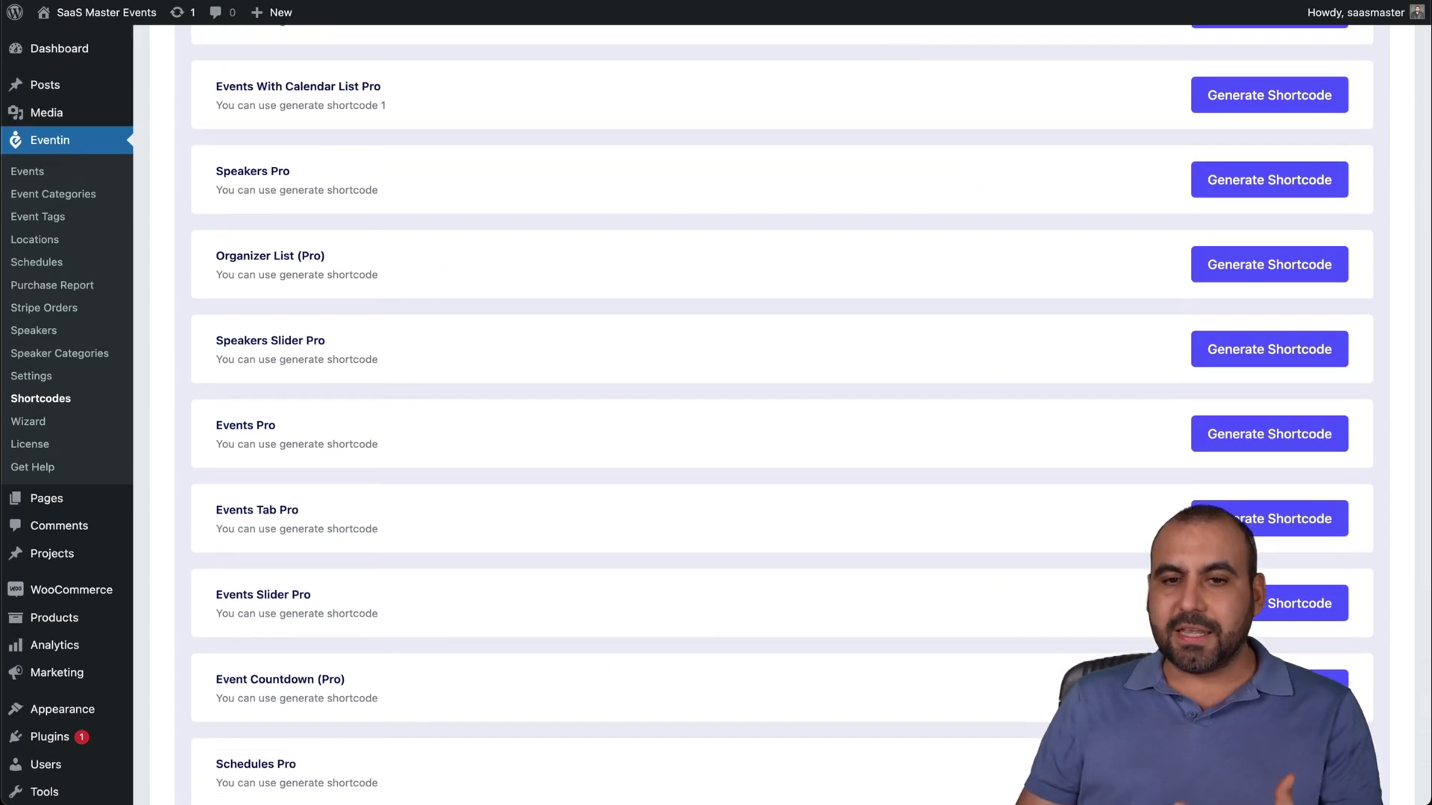